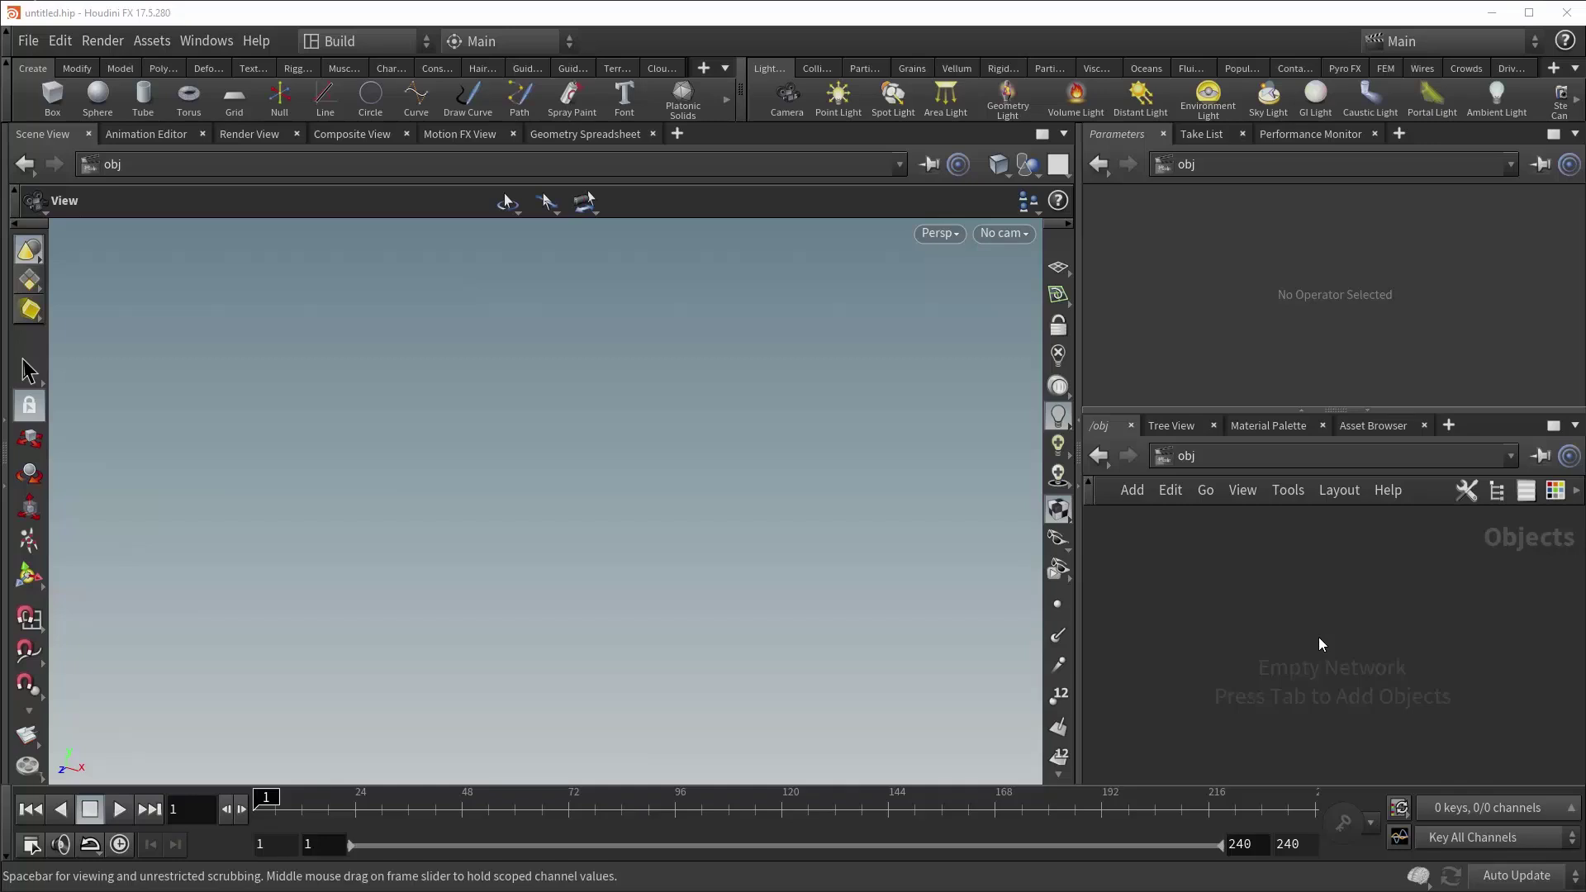
Add a geo1 Geometry container and dive inside it.
key("Tab")
type("geo")
key("Return")
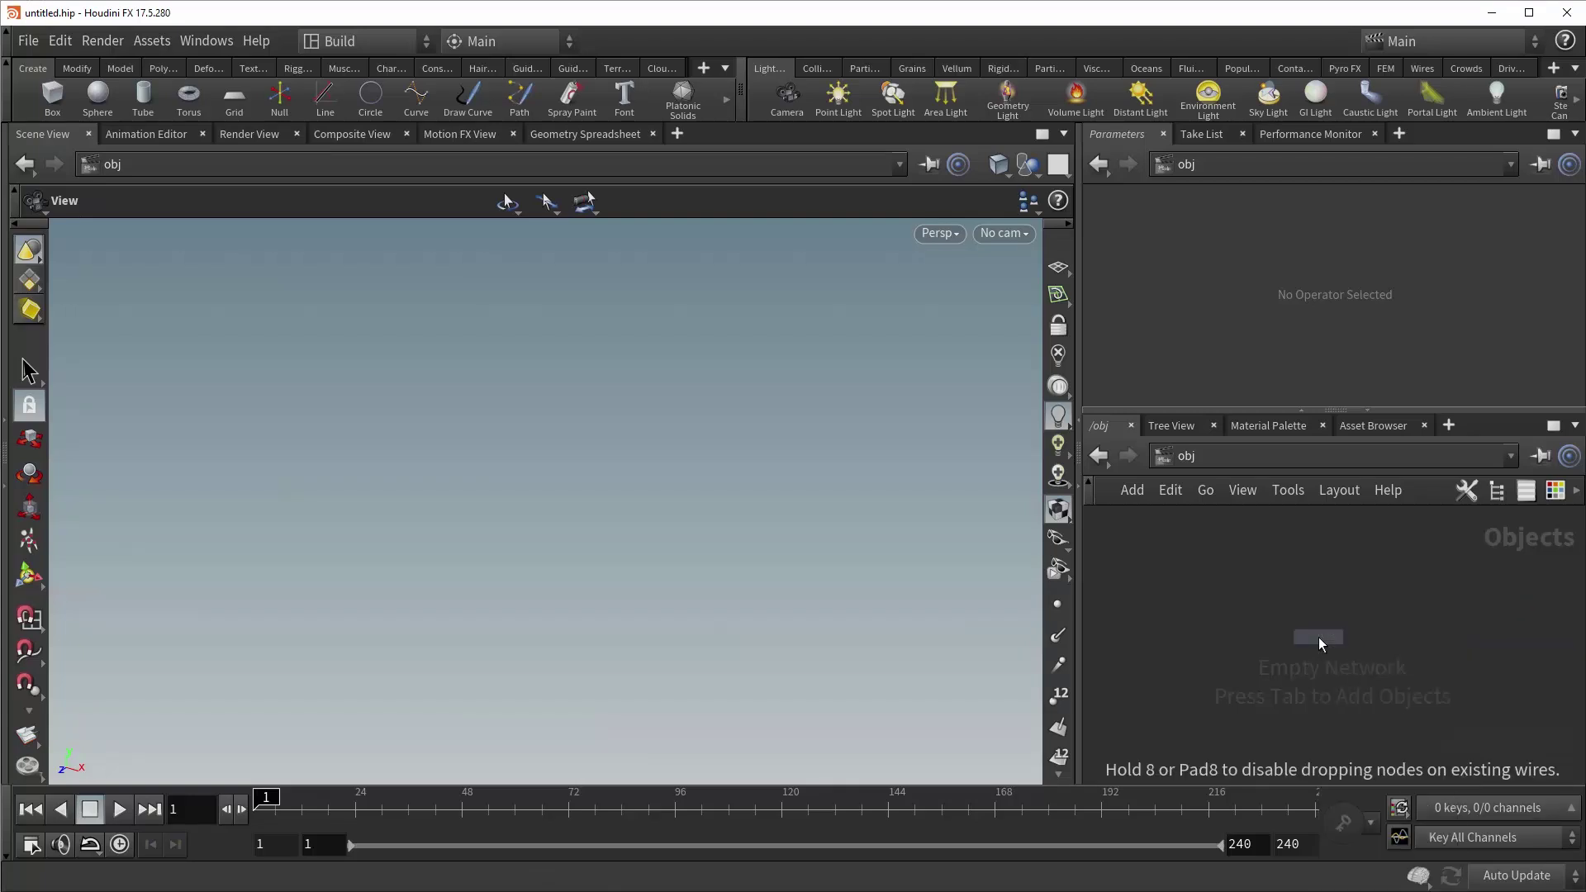
left_click(1319, 637)
double_click(1319, 637)
Add a color1 Color node inside geo1.
key("Tab")
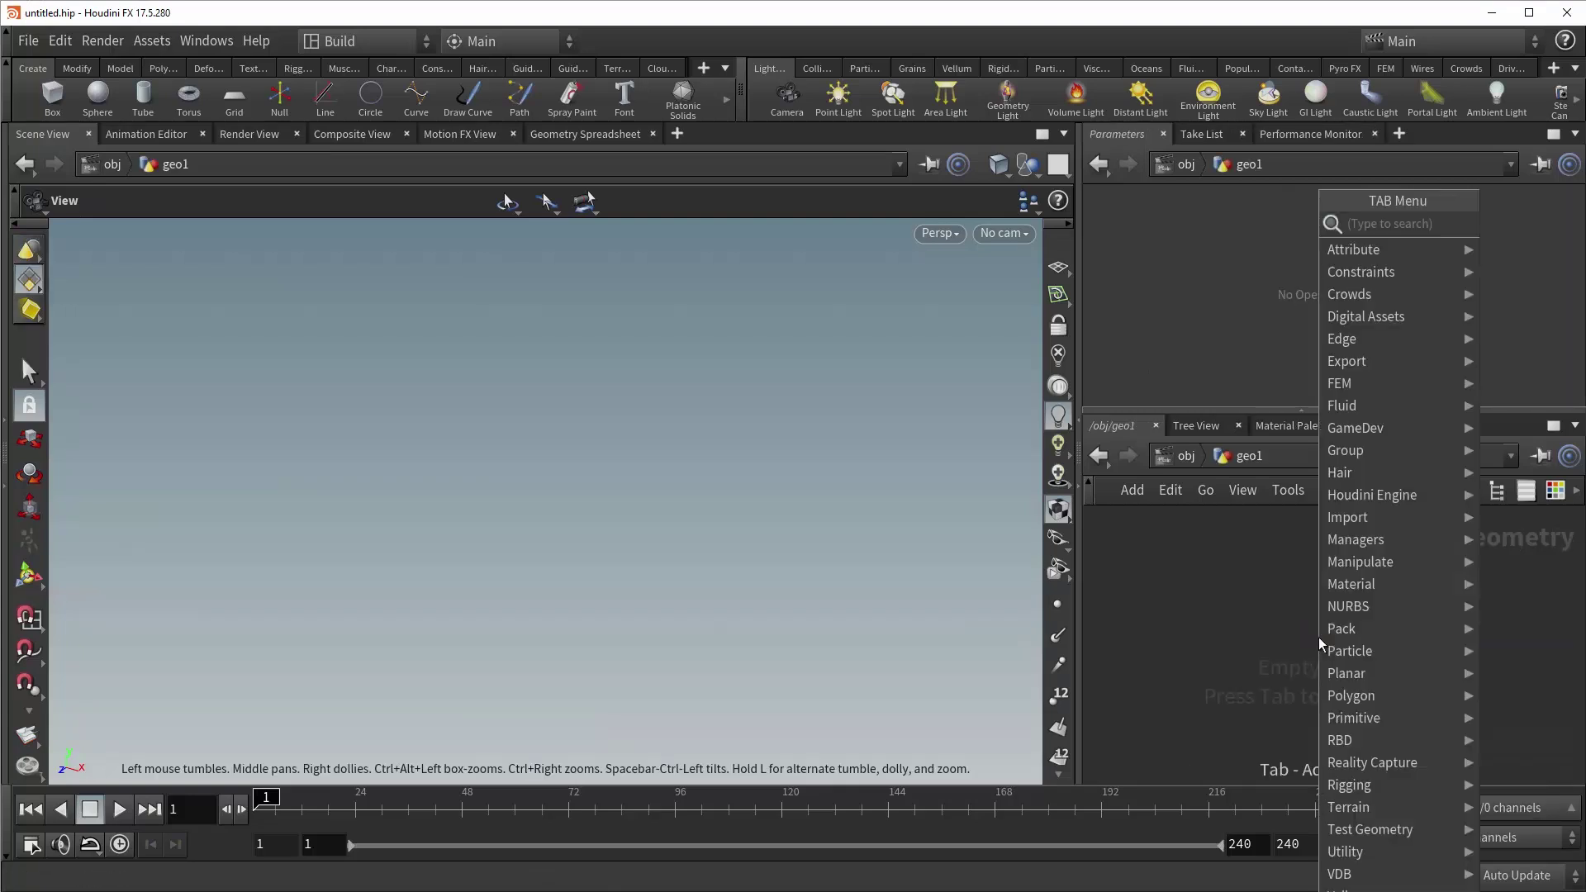
type("color")
key("Return")
left_click(1318, 637)
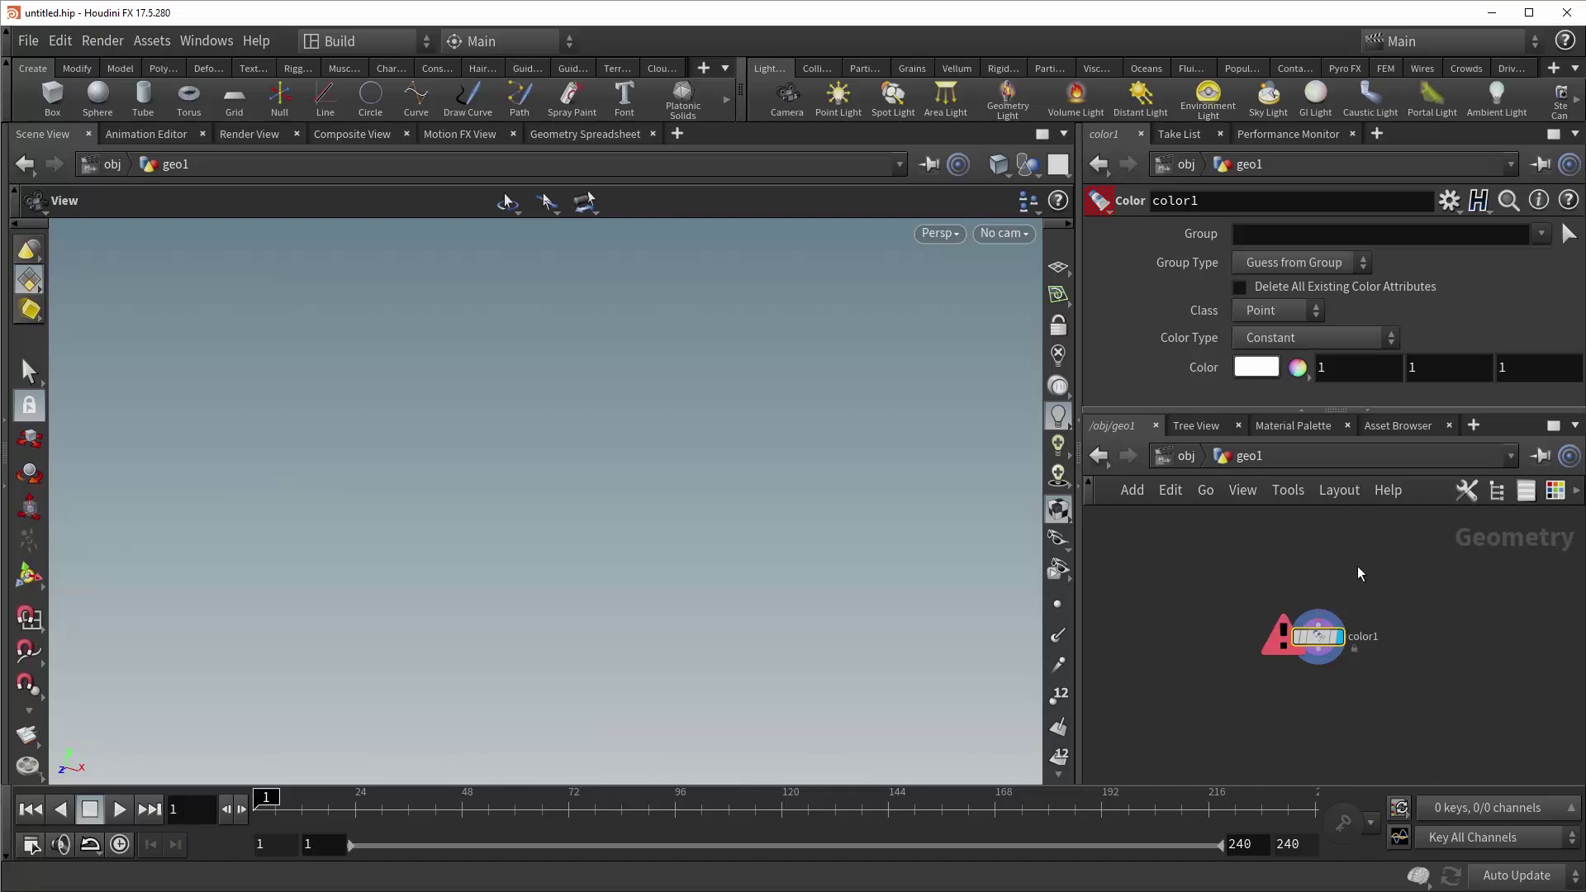
Add a Pig Head test geometry node and wire it into color1.
key("Tab")
type("pig")
key("Return")
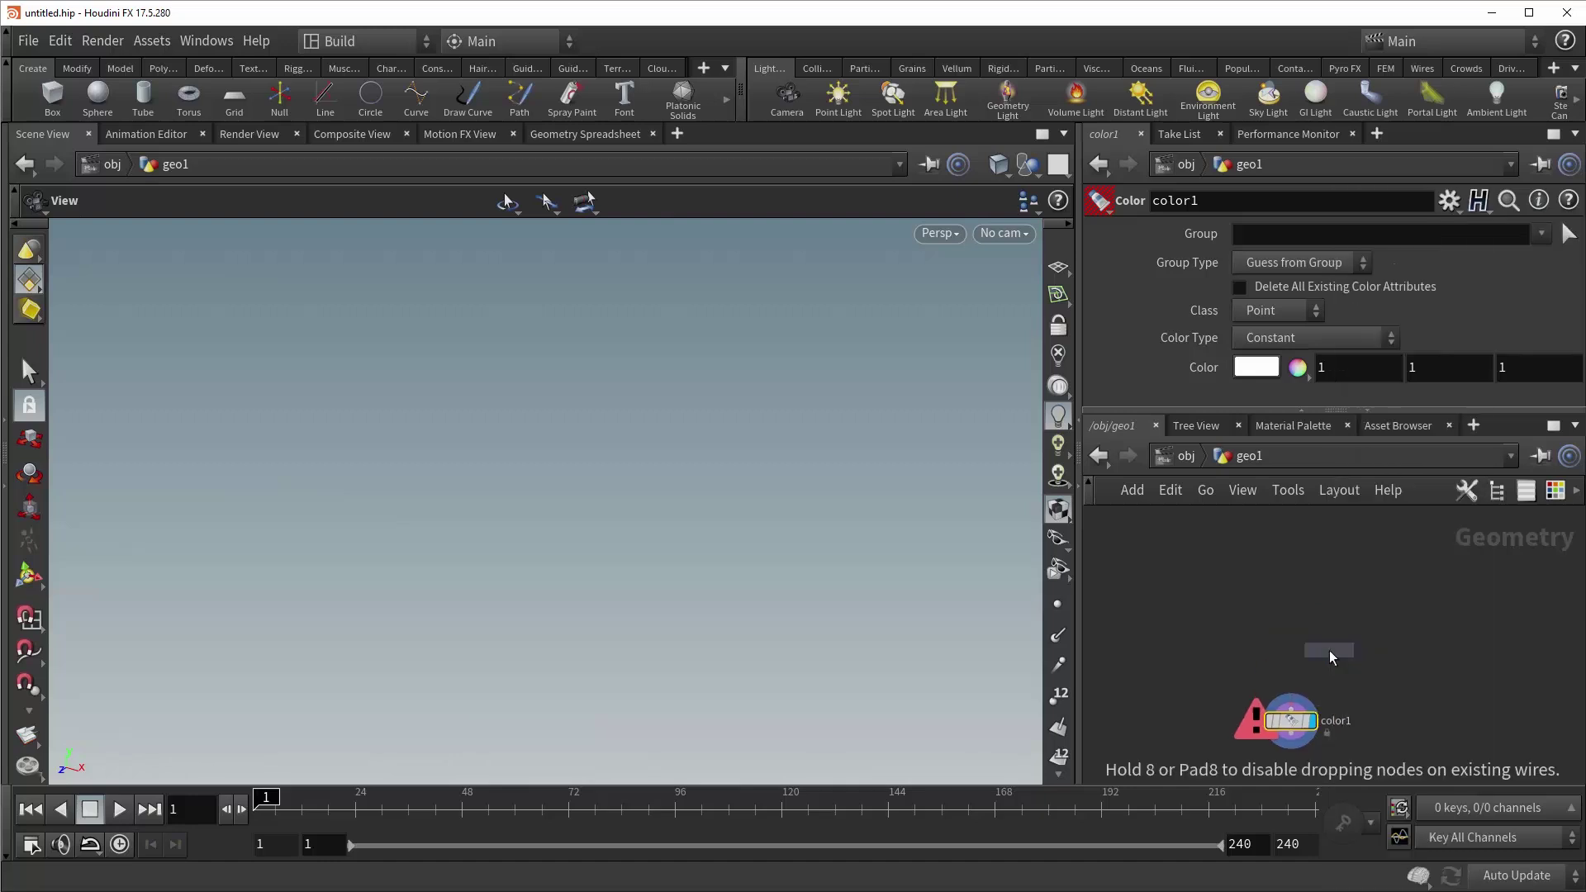
left_click(1326, 641)
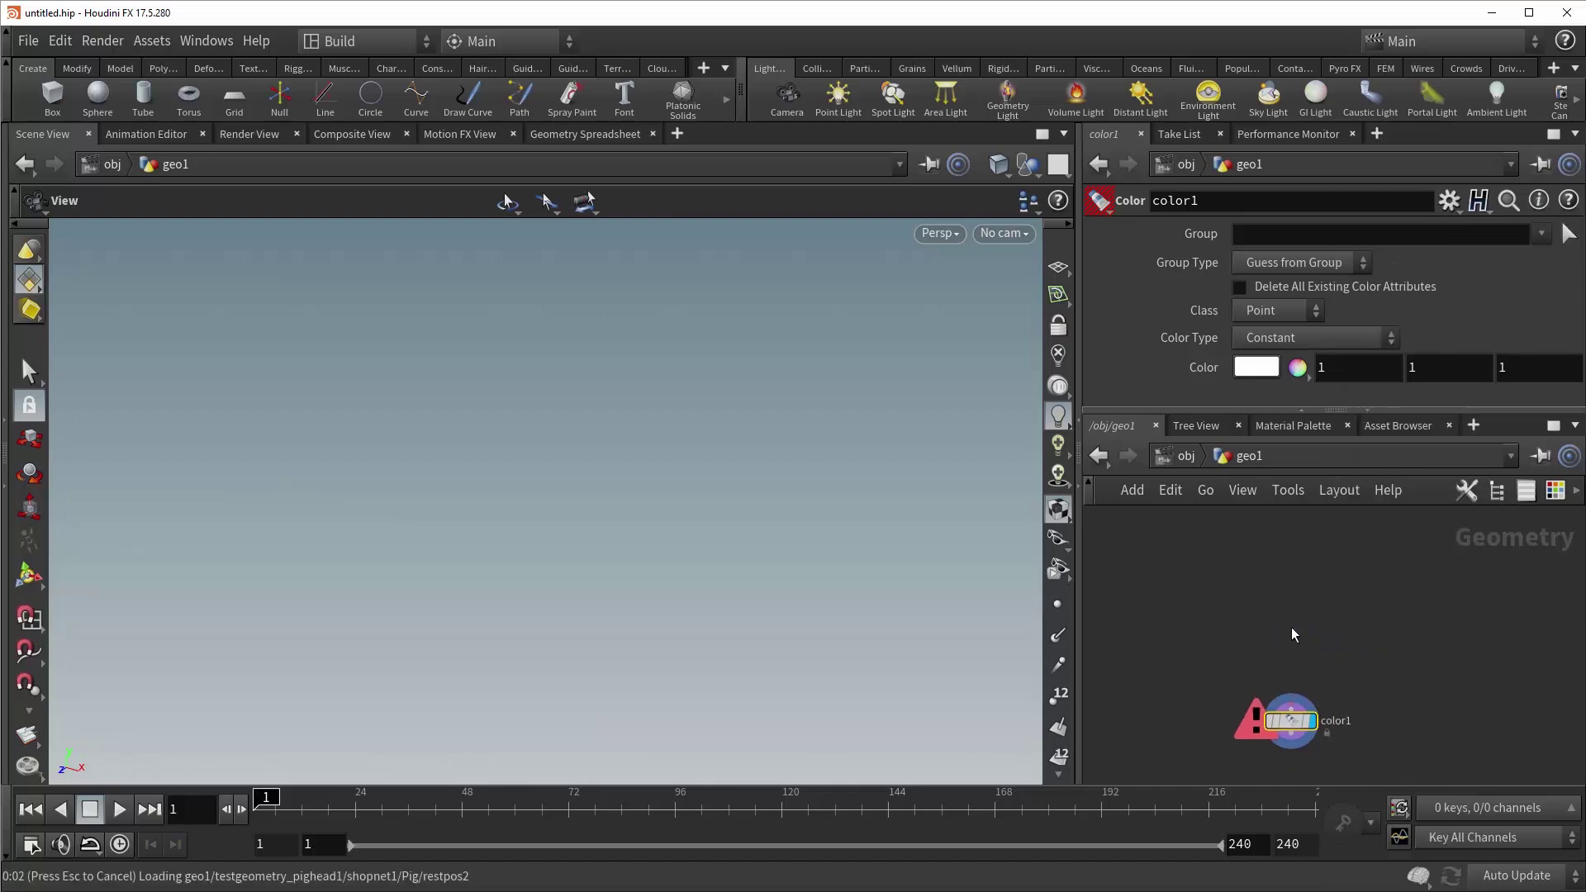
left_click(1241, 330)
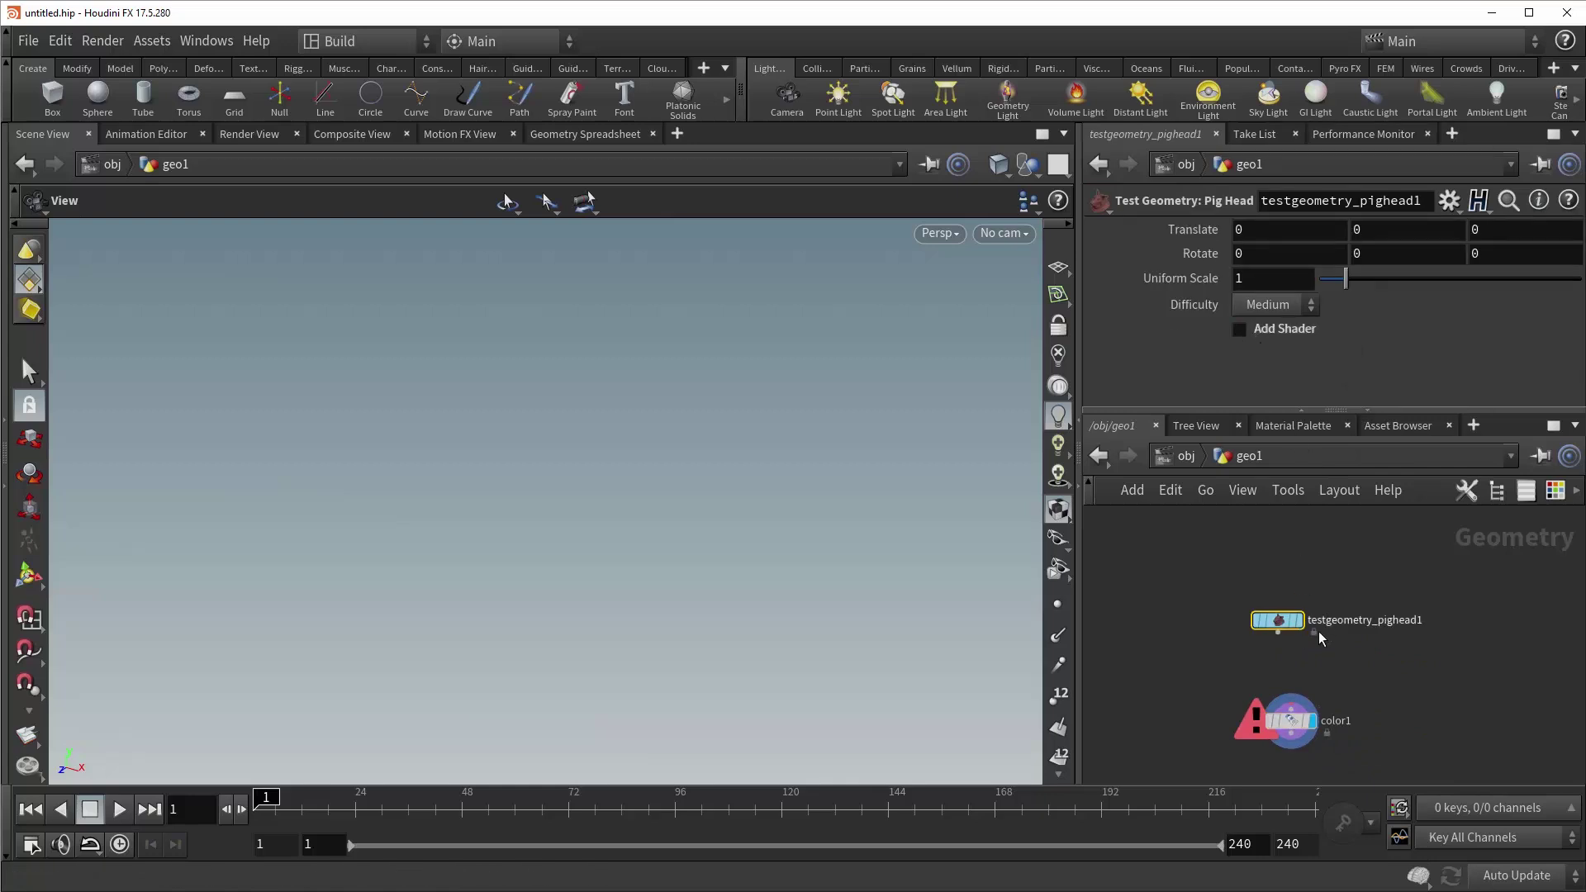
left_click_drag(1279, 632, 1290, 708)
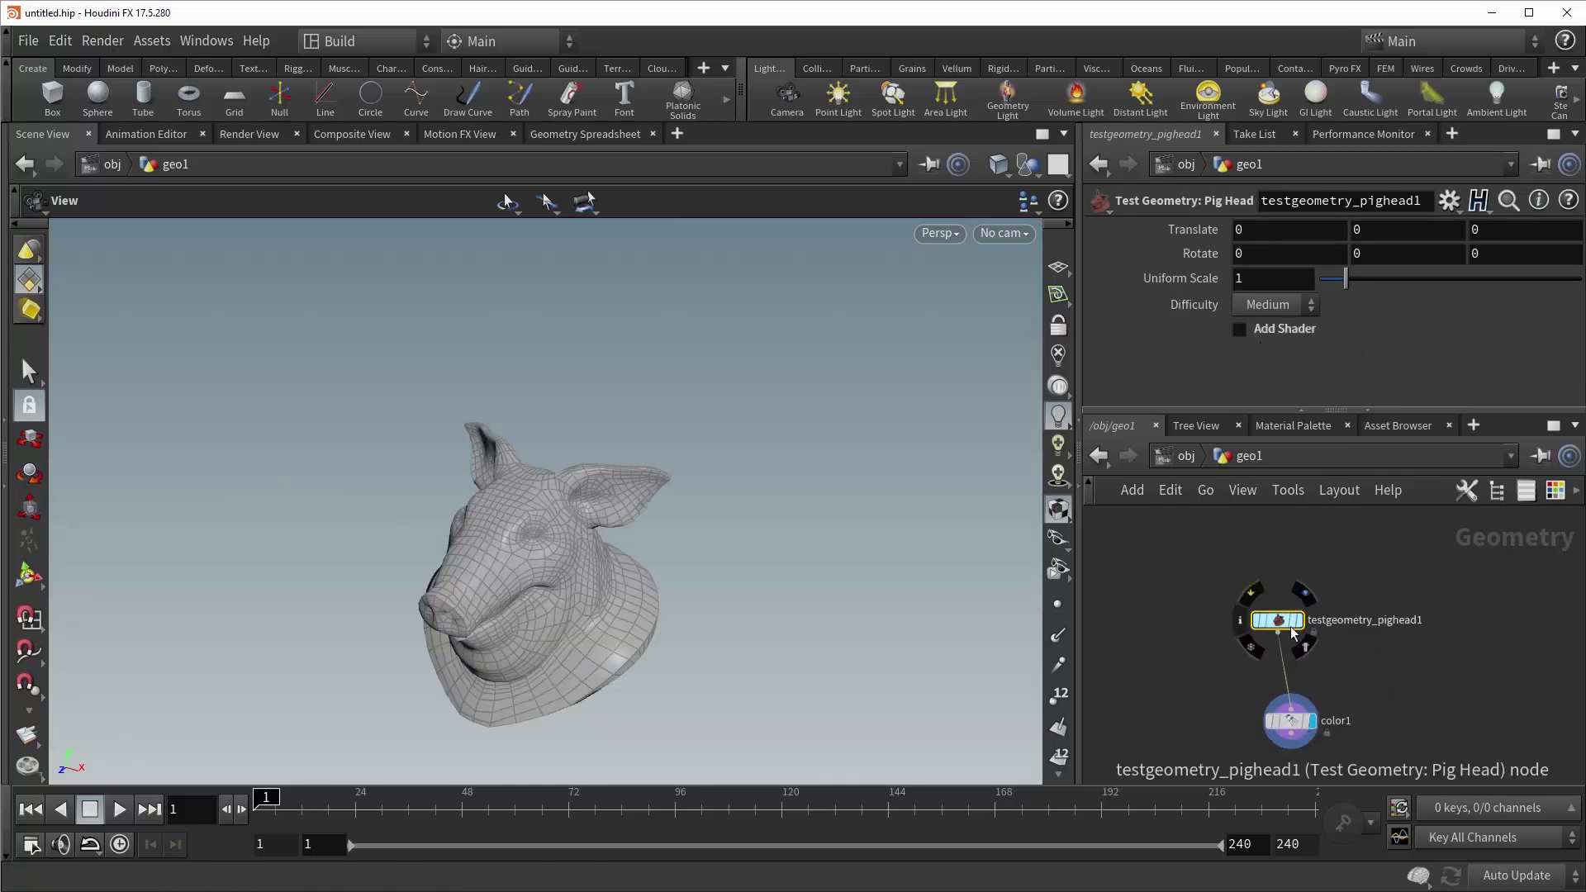
Set color1's colour to red so the pig head turns red.
left_click(1290, 721)
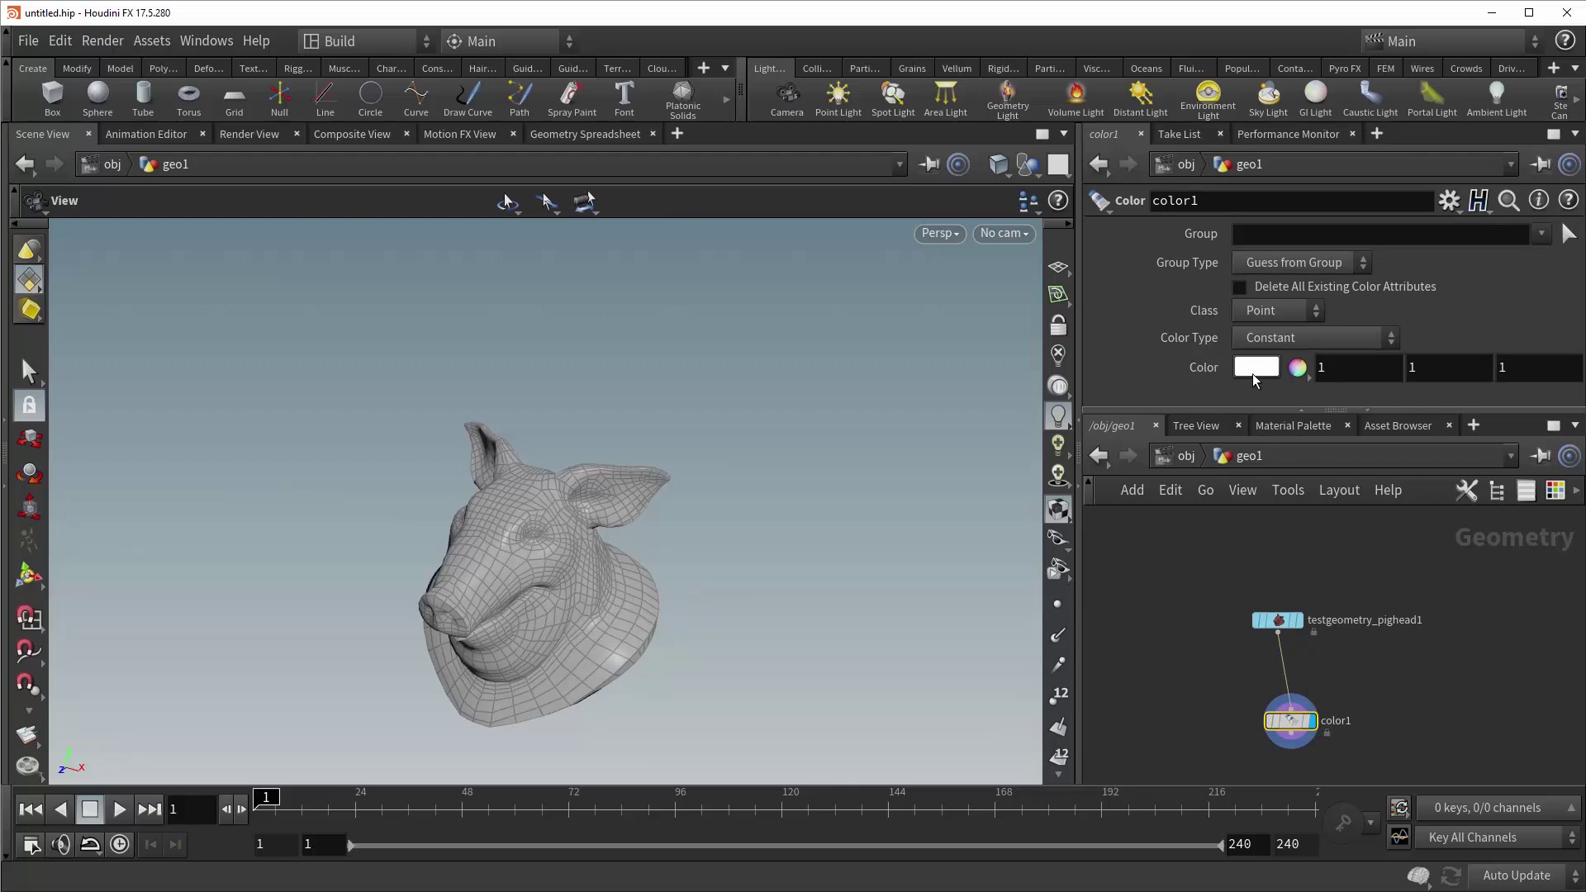
left_click(1253, 372)
left_click(1181, 231)
left_click(1559, 162)
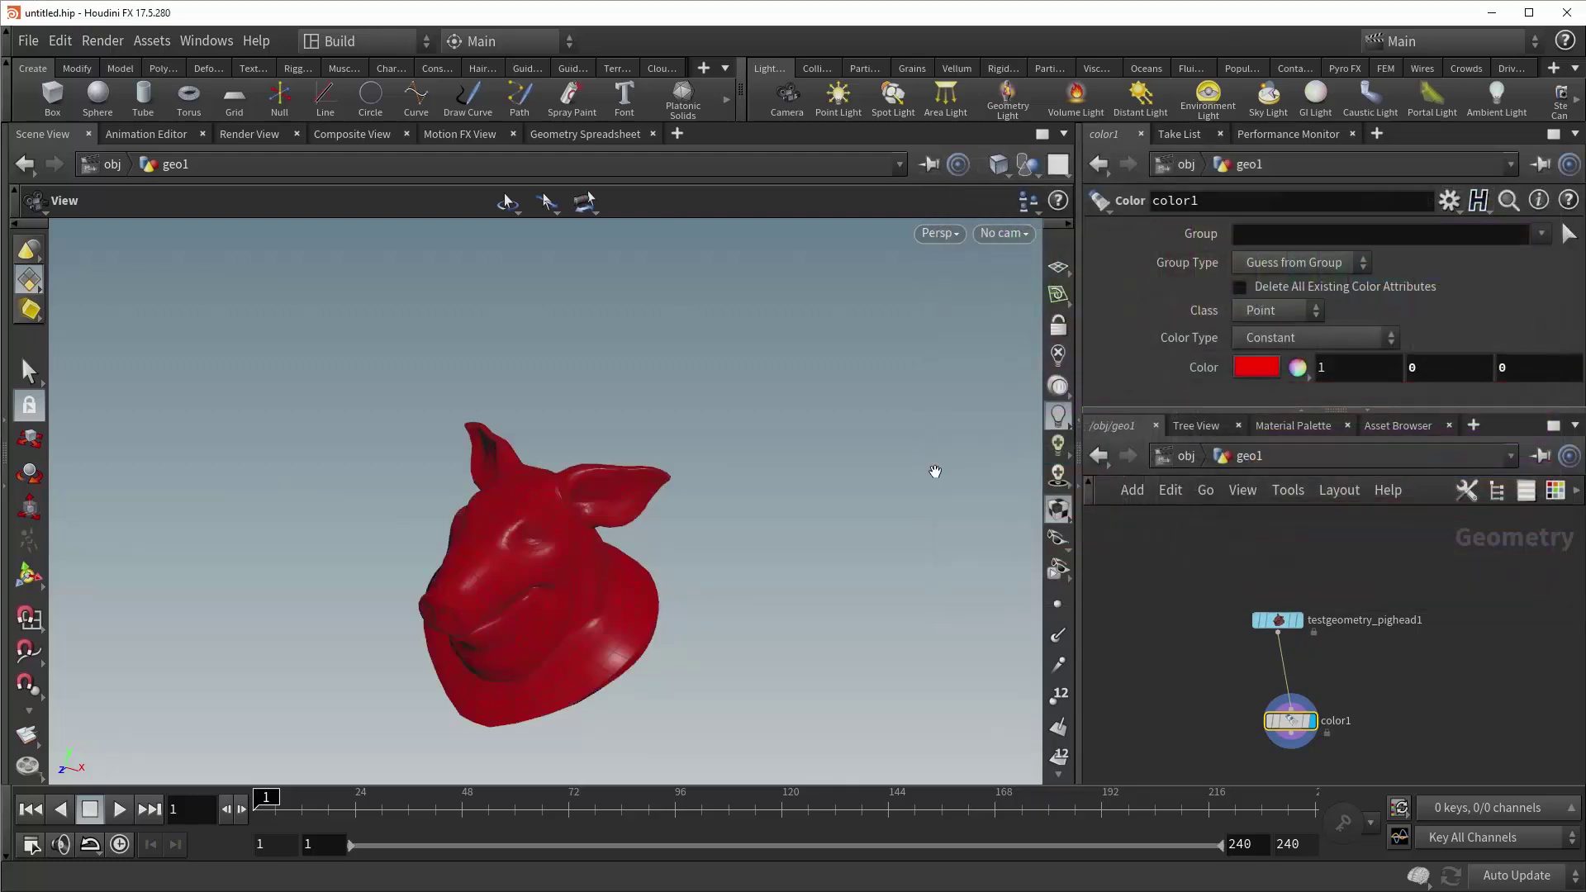
middle_click_drag(609, 596, 578, 543)
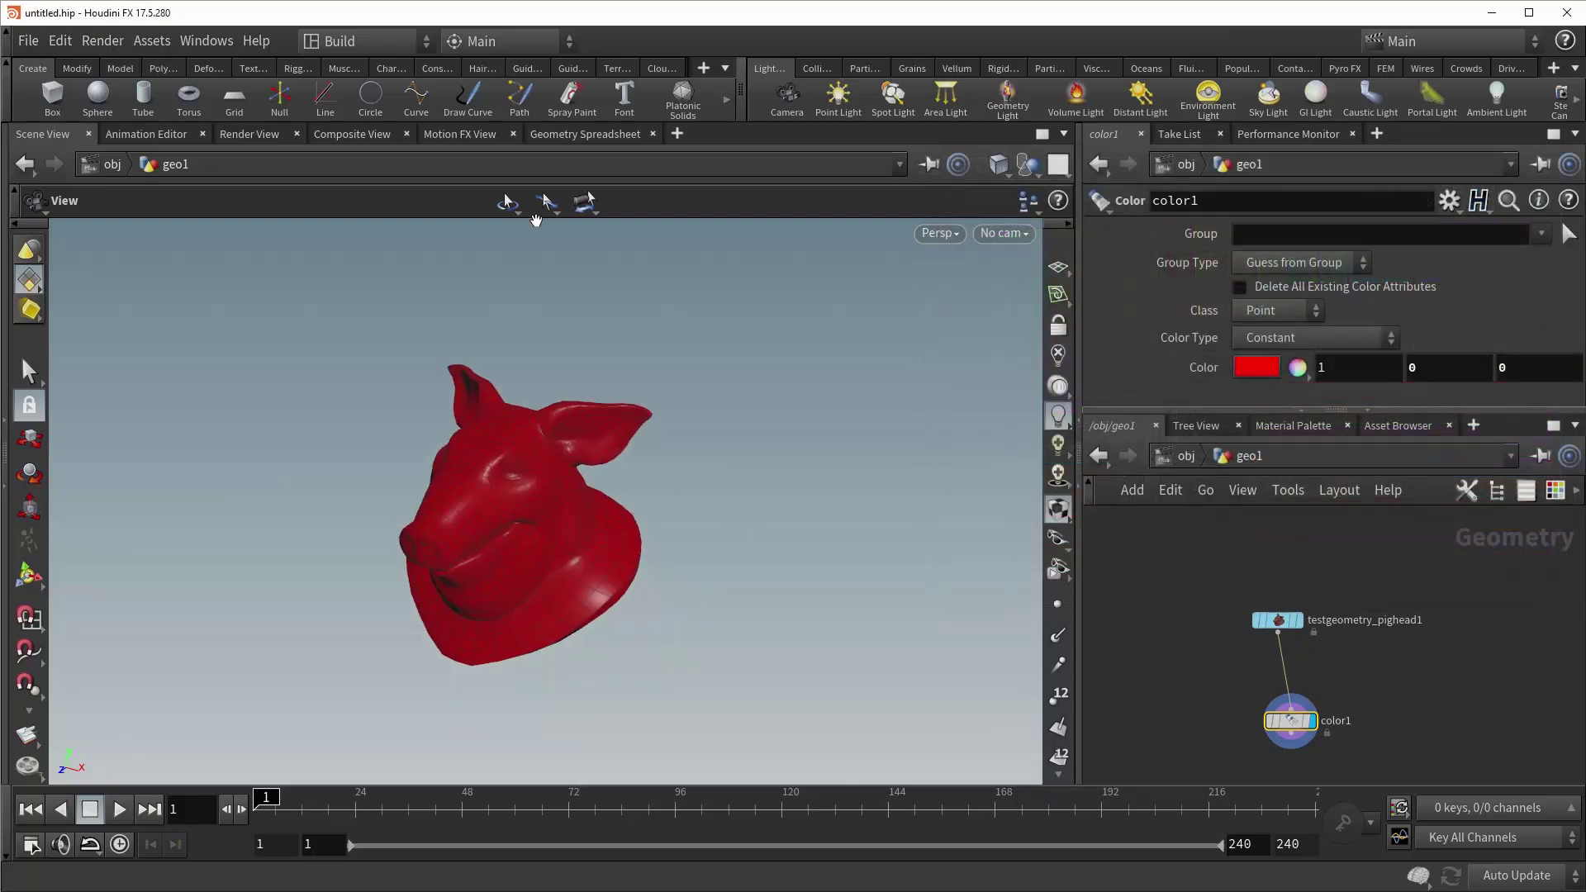
Check the point Cd values of 1, 0, 0 in the Geometry Spreadsheet.
left_click(559, 137)
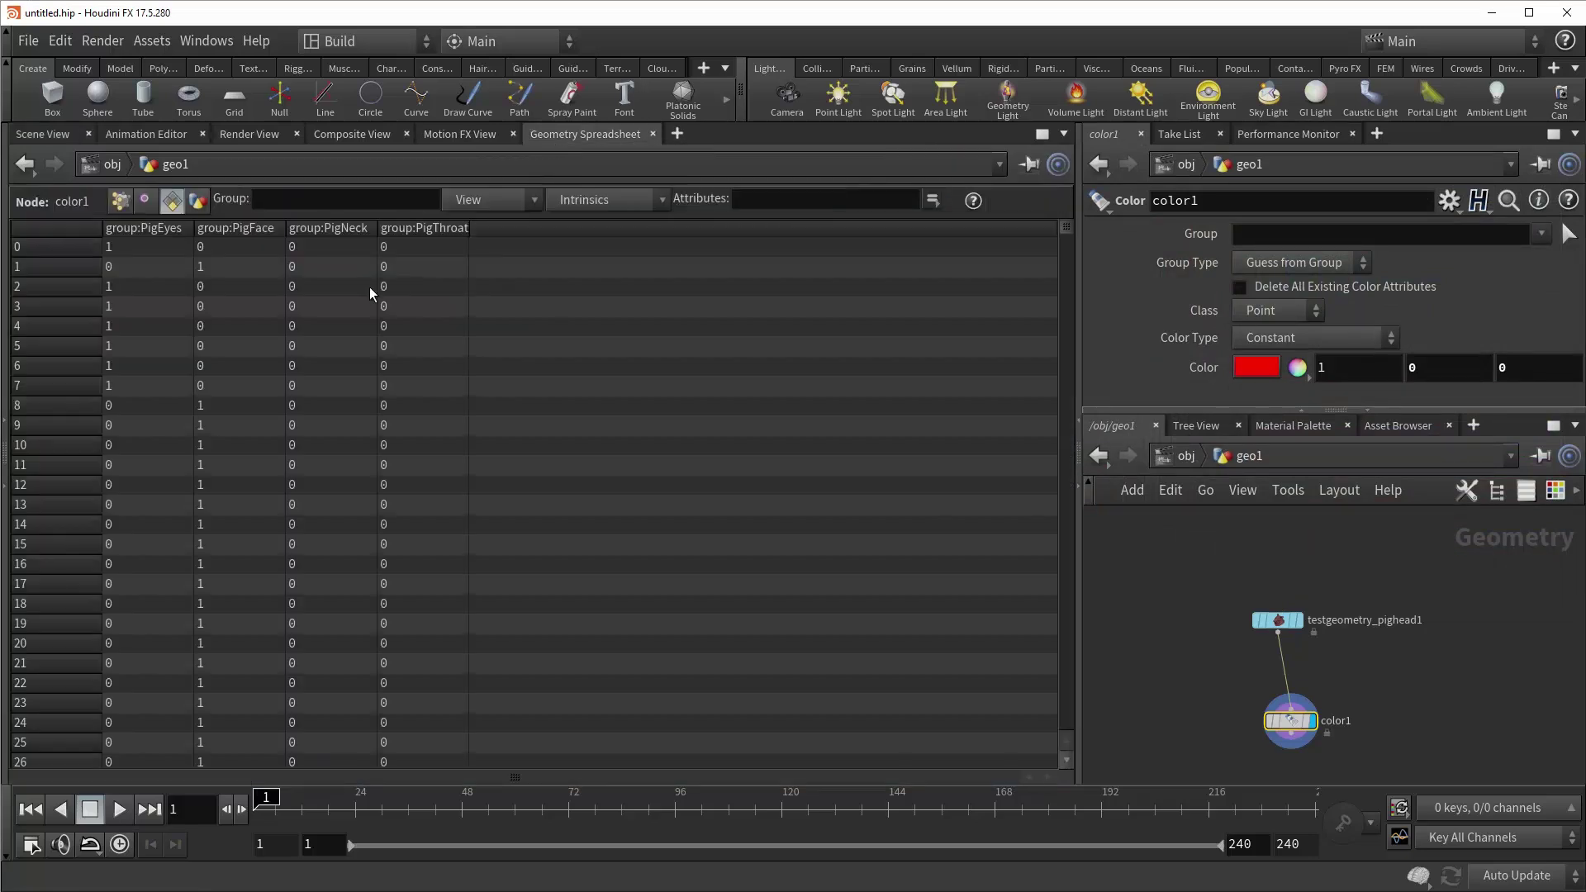
left_click(121, 200)
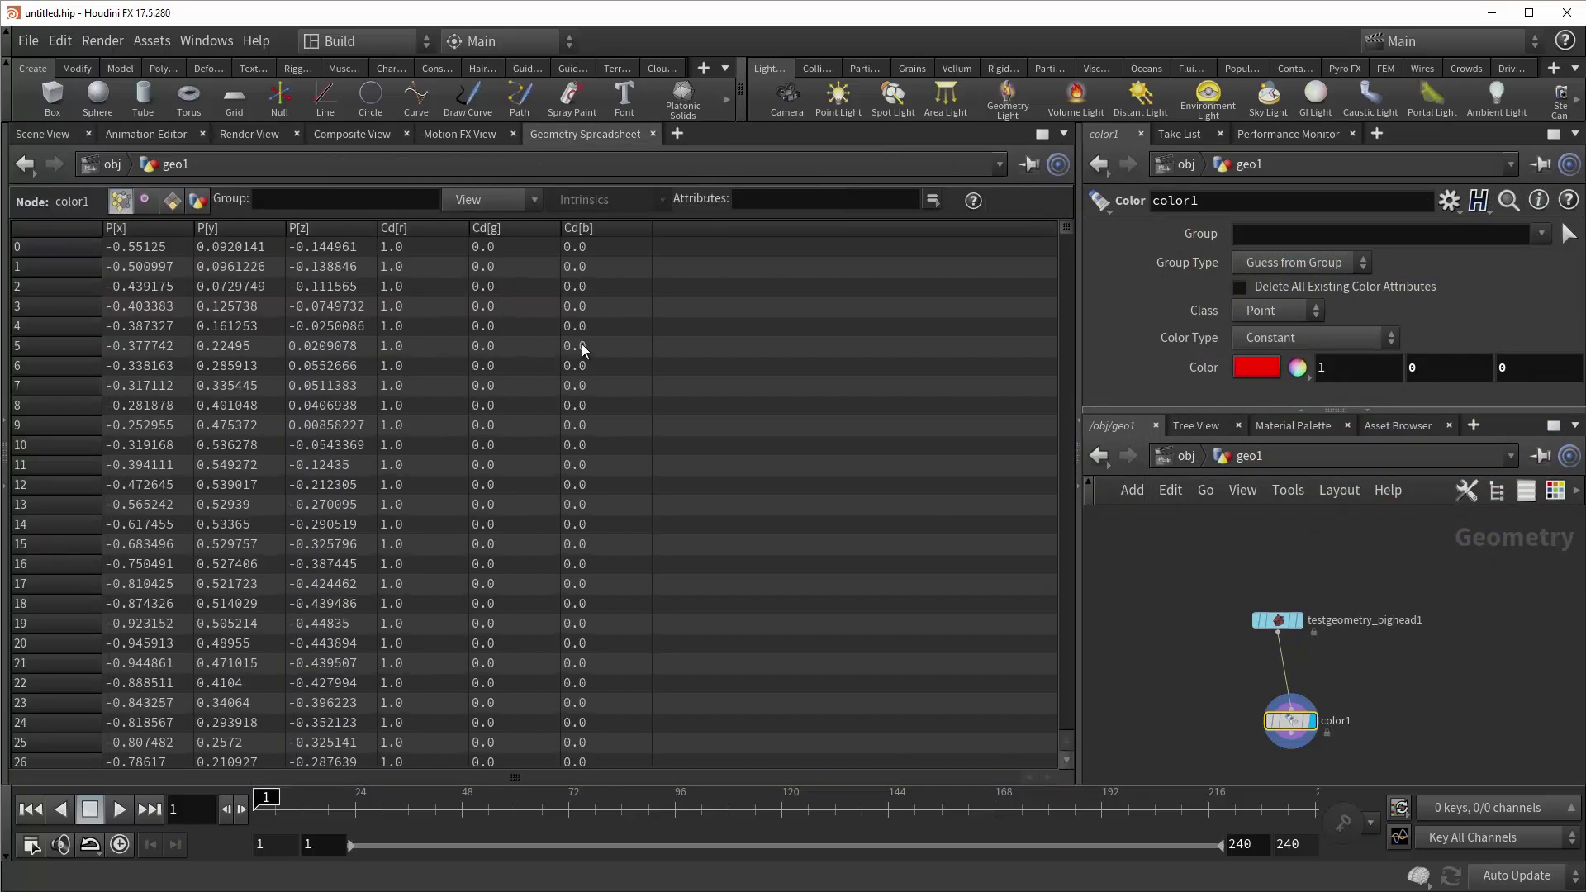
left_click(43, 135)
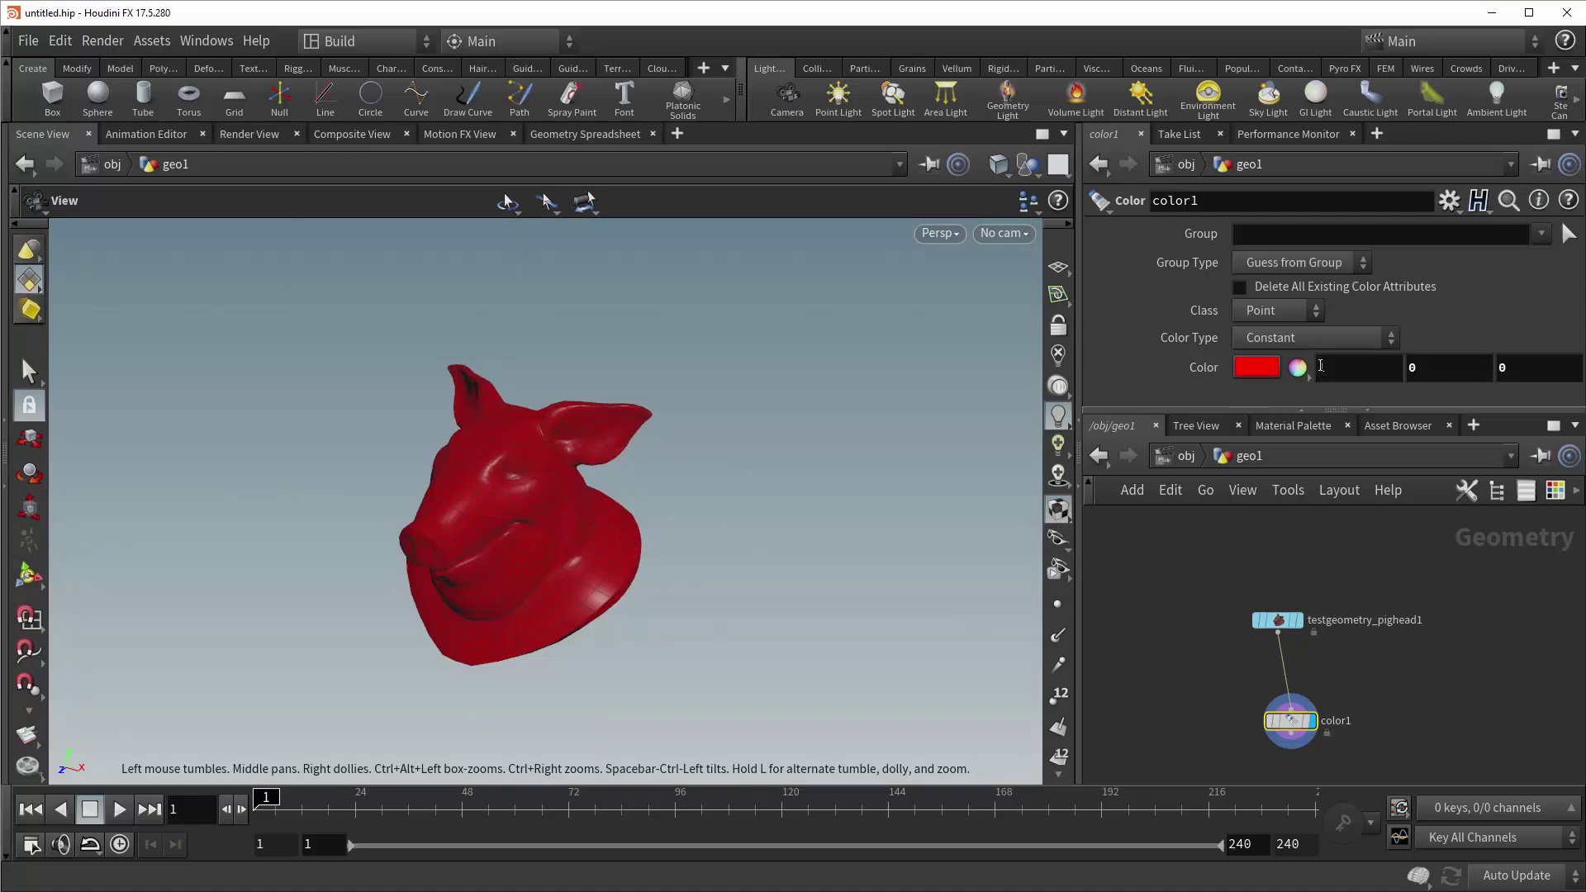
Set color1's Group to PigEyes and zoom in to inspect the red eyes.
left_click(1540, 235)
left_click(1552, 253)
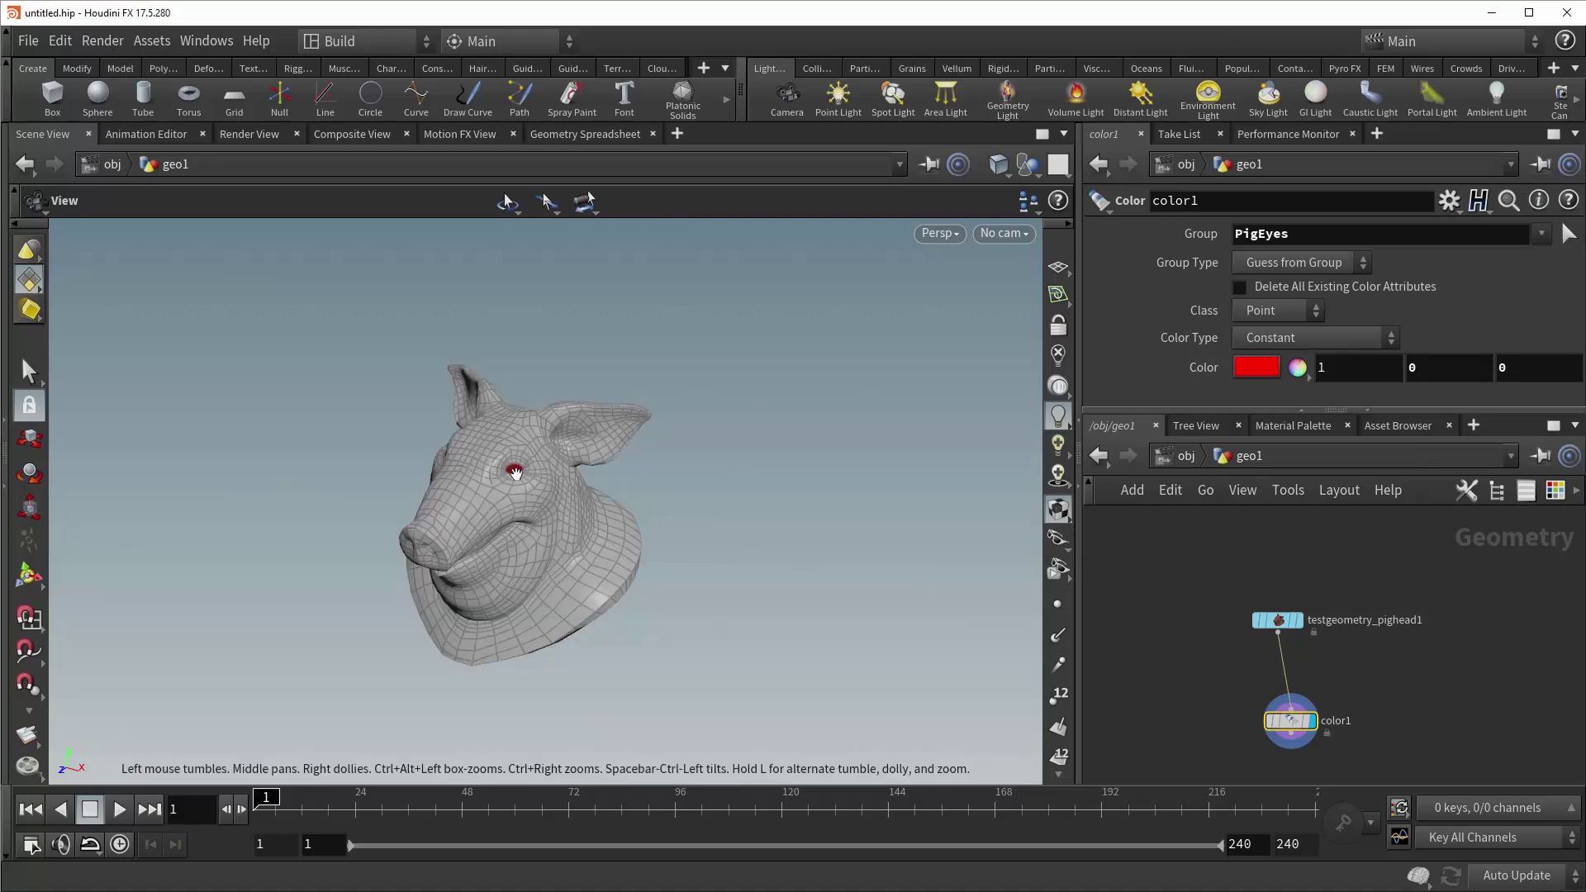
right_click_drag(515, 473, 910, 450)
left_click_drag(910, 449, 538, 506)
scroll(538, 507, "down", 2)
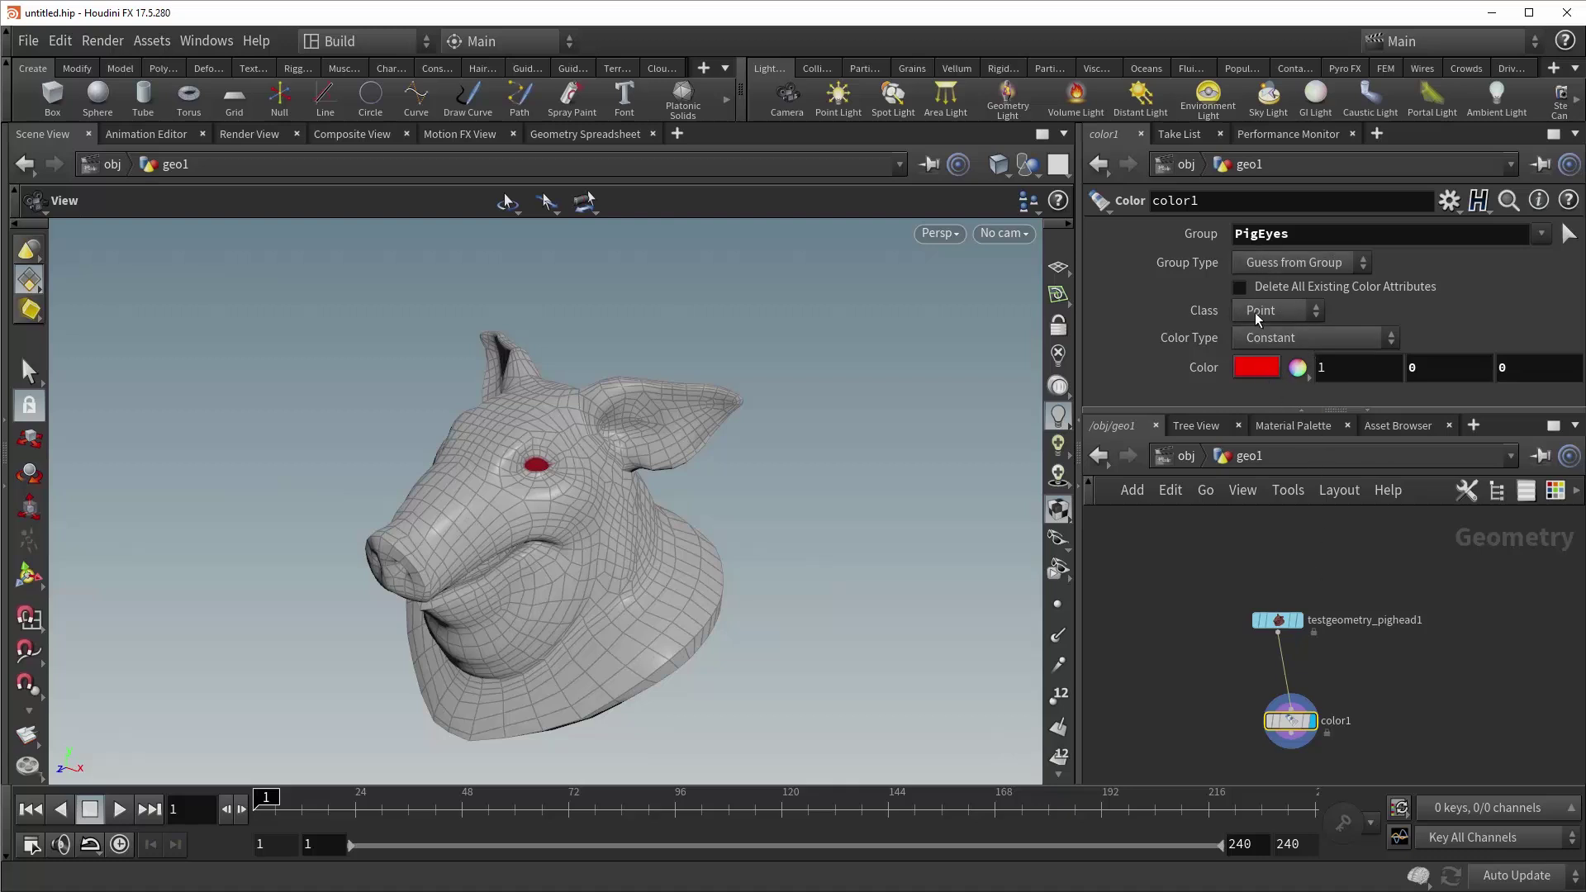
Clear color1's group and add a second Color node, color2, below it.
double_click(1285, 232)
key("BackSpace")
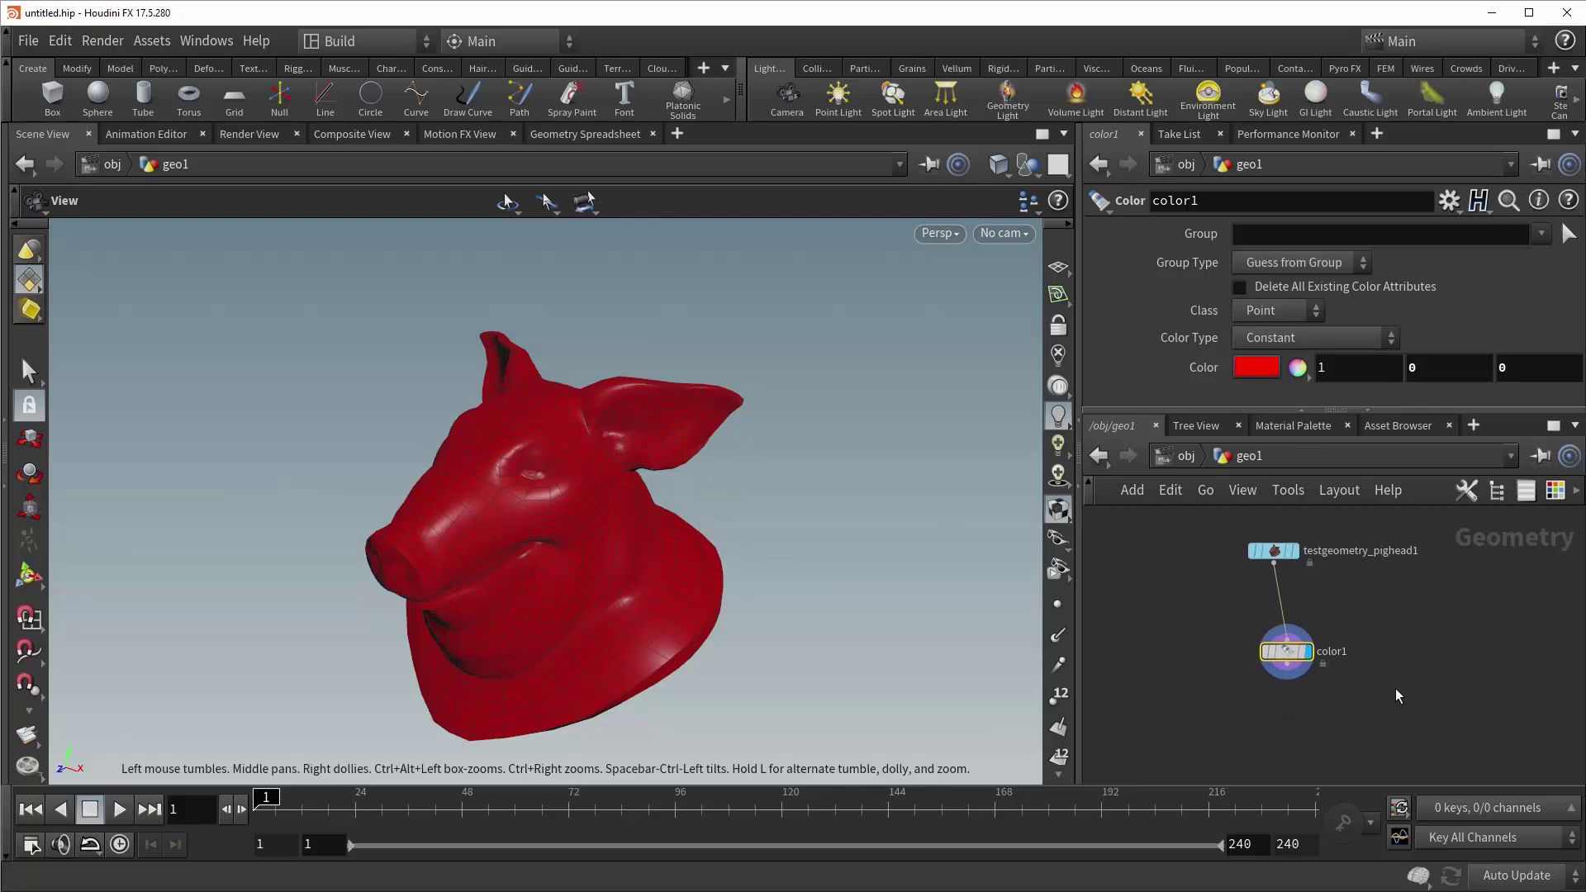
key("Tab")
type("c")
key("Return")
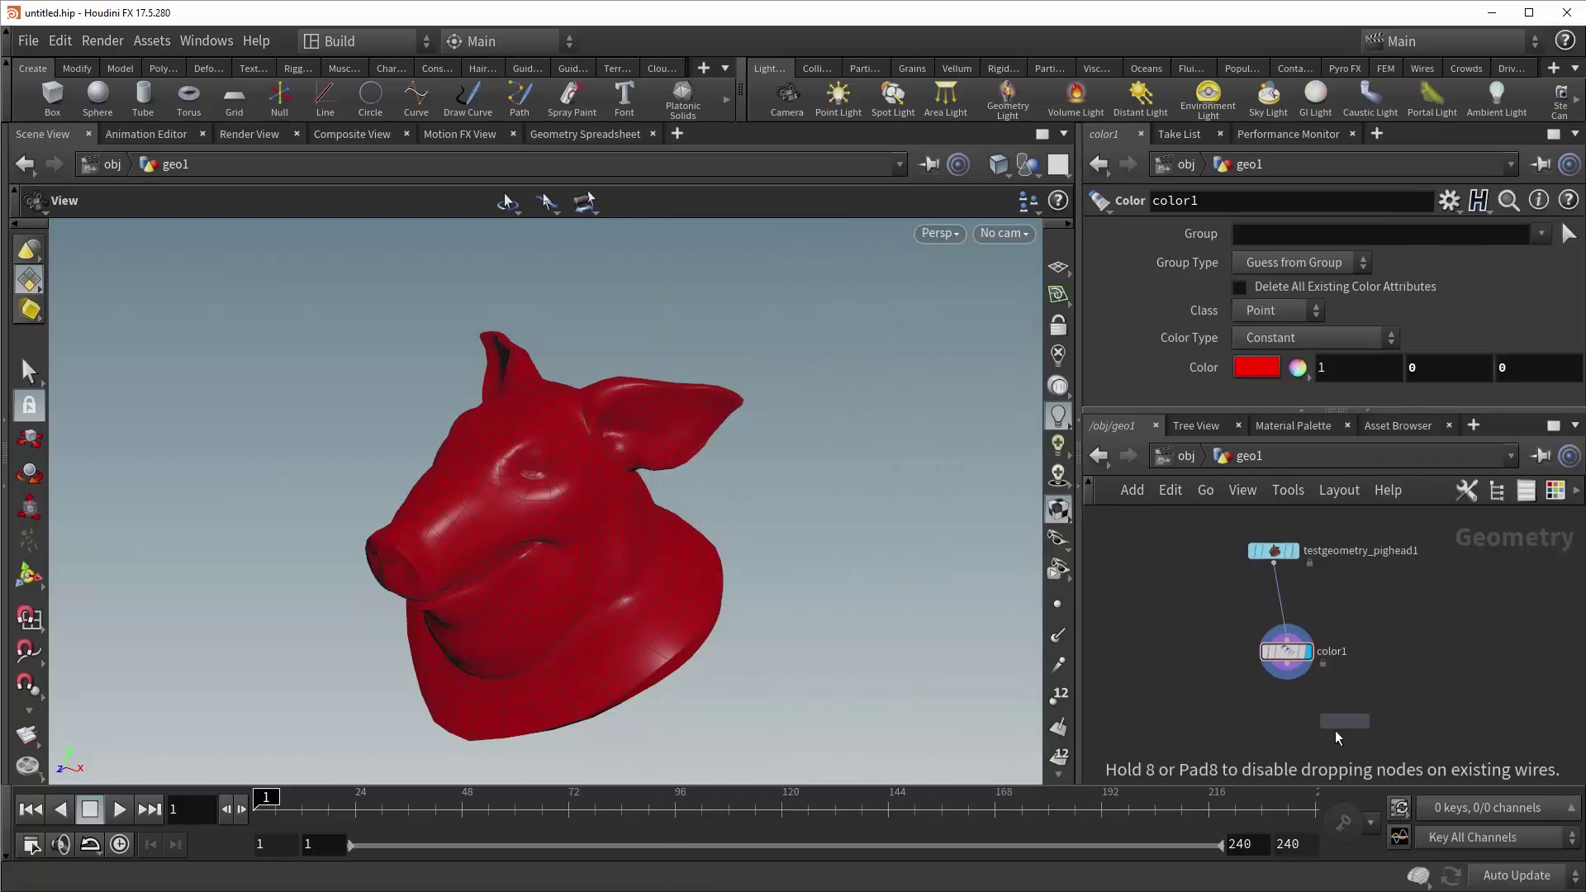
left_click(1290, 735)
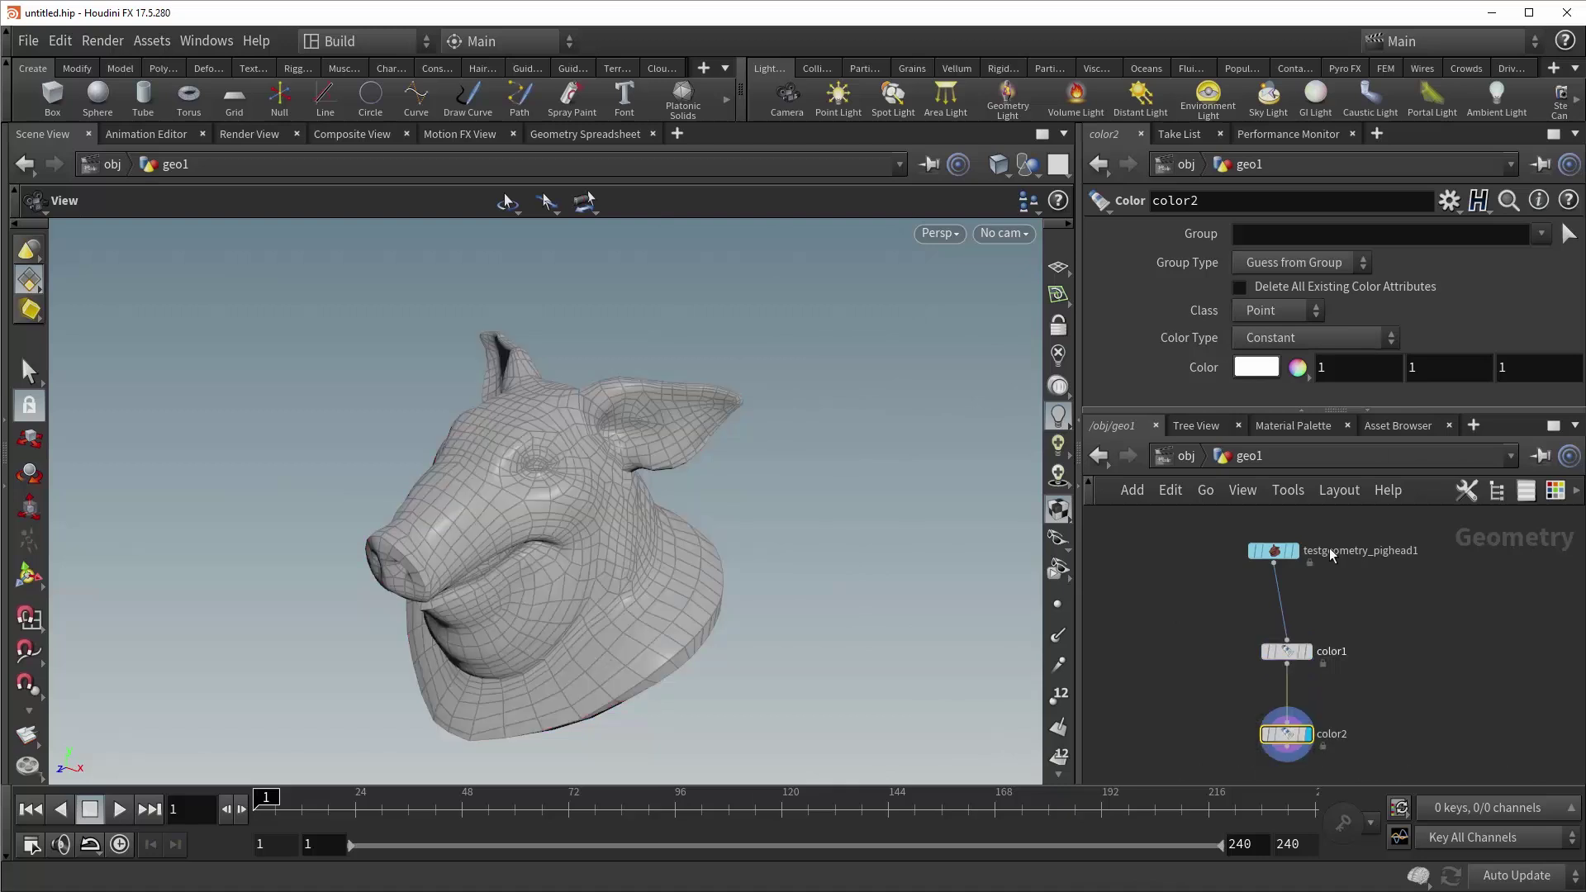
Set color2's Class to Primitive and its colour to blue.
left_click(1276, 310)
left_click(1276, 334)
left_click(1264, 371)
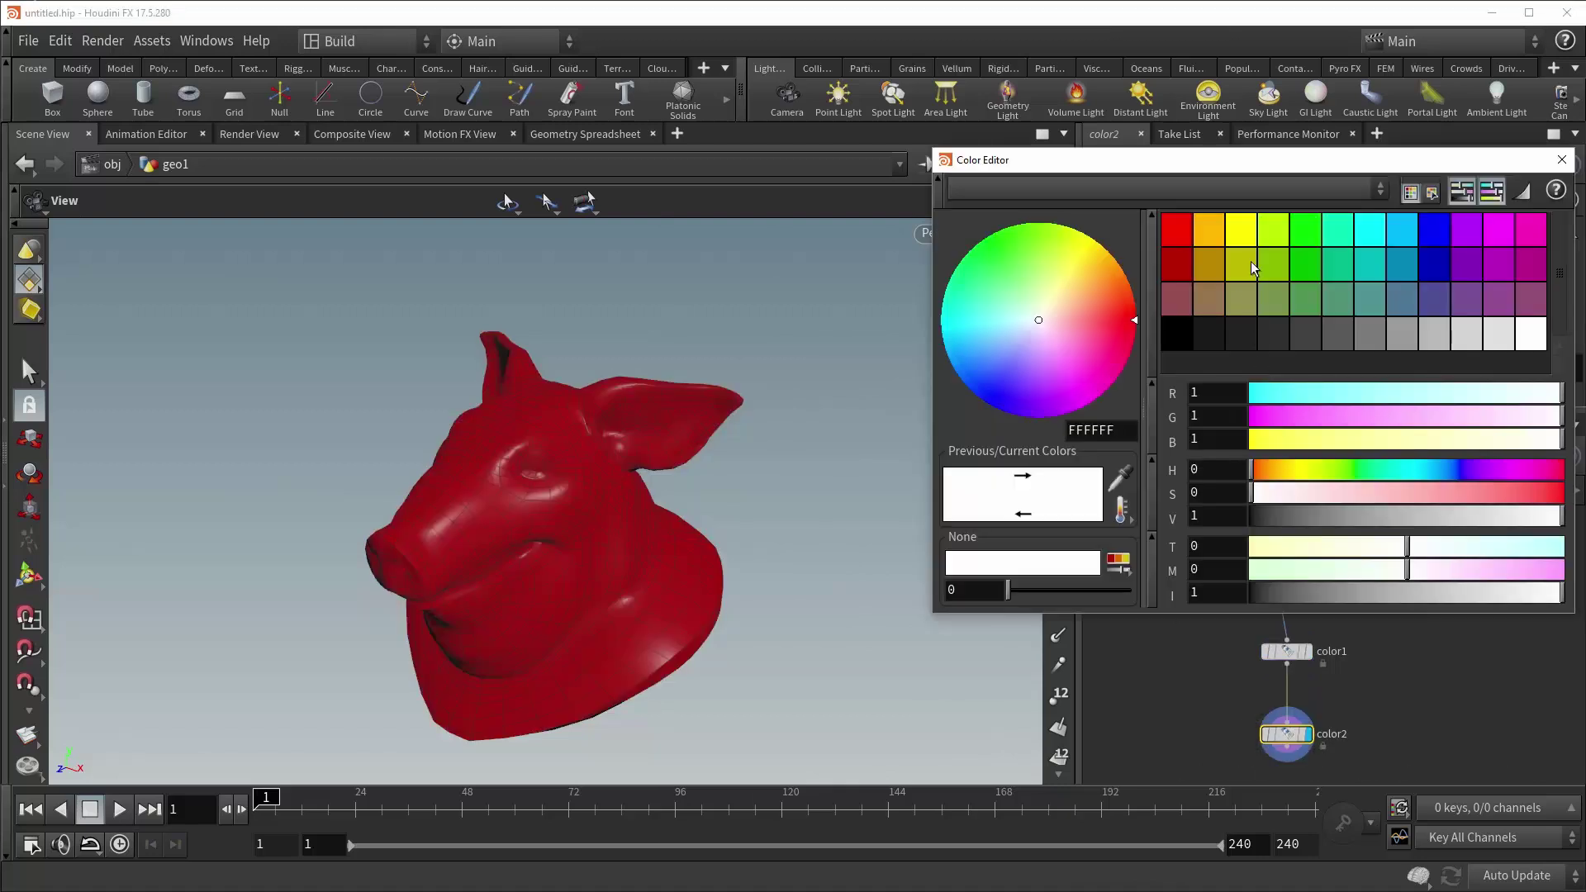
left_click(1435, 231)
left_click(1562, 159)
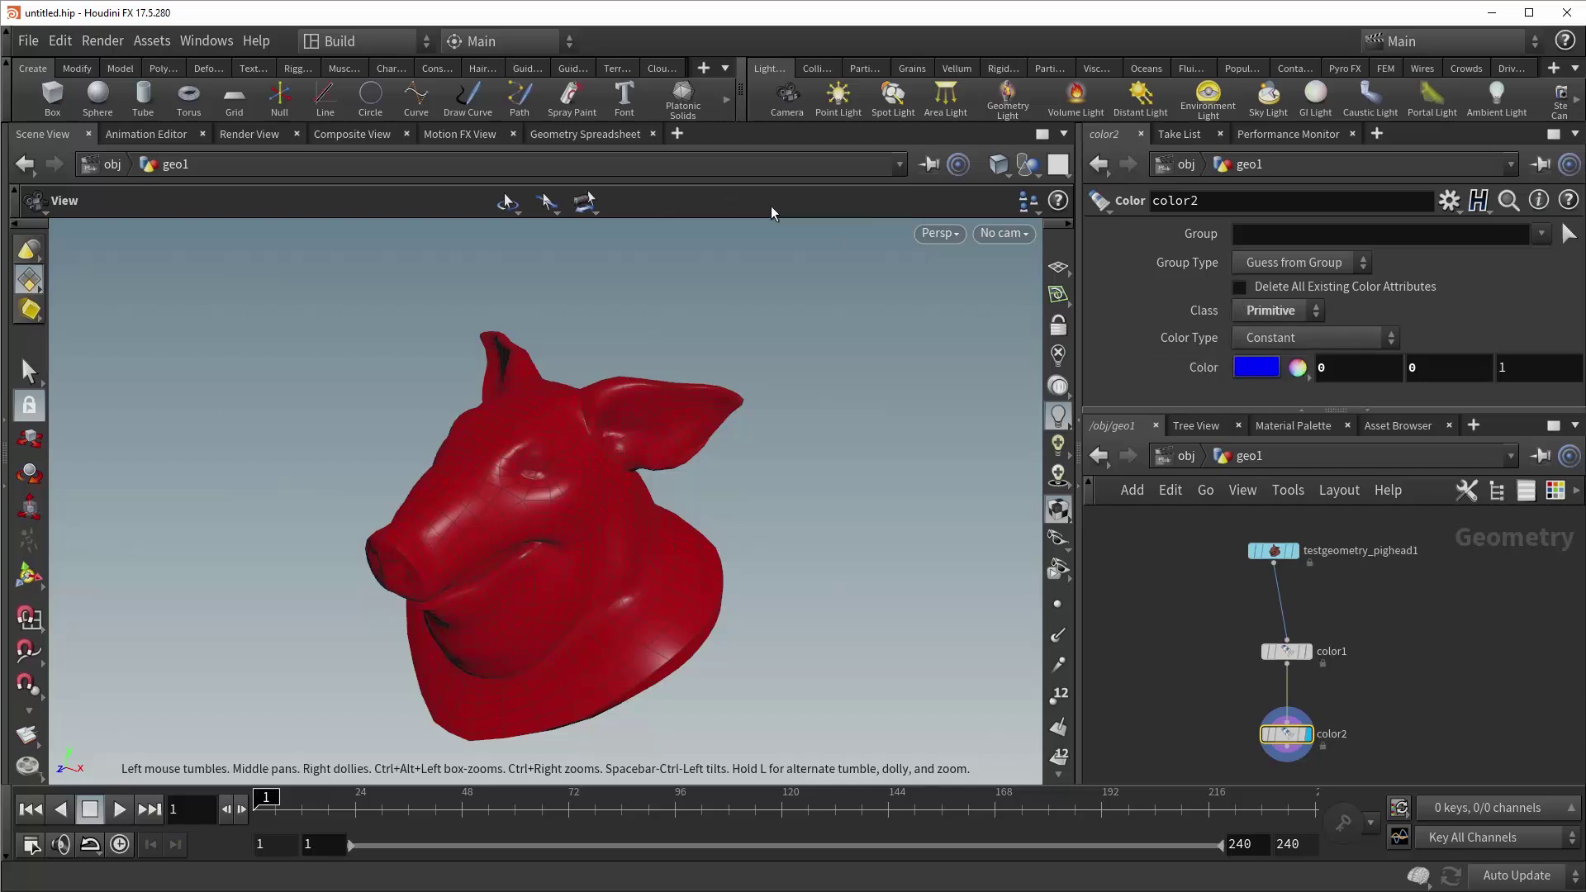
Compare primitive and point colour attributes in the Geometry Spreadsheet.
left_click(615, 137)
left_click(172, 201)
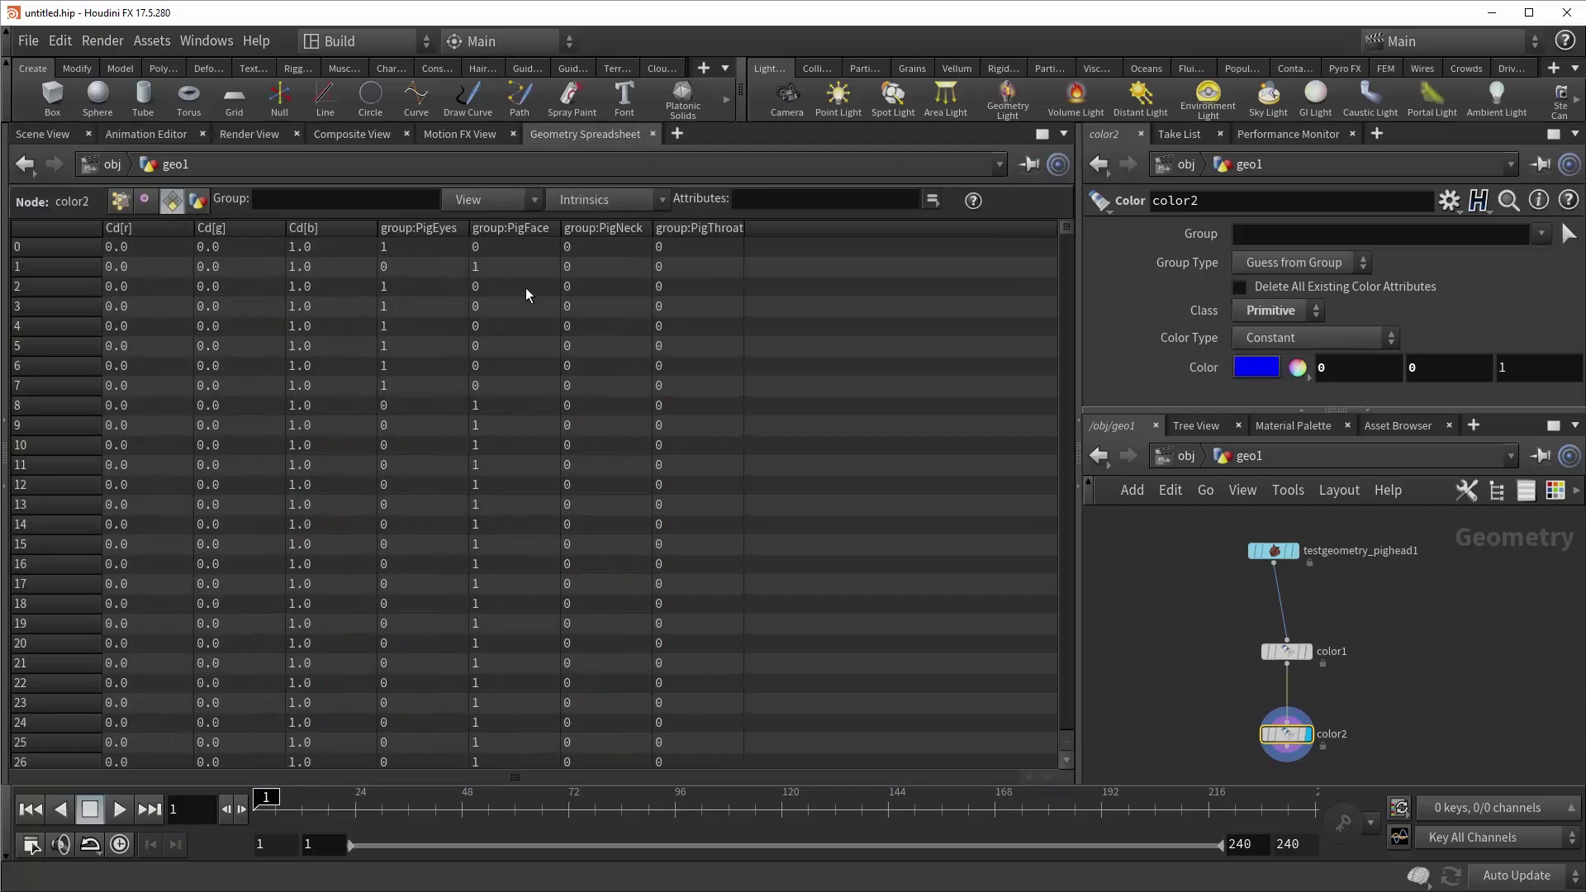
left_click(125, 202)
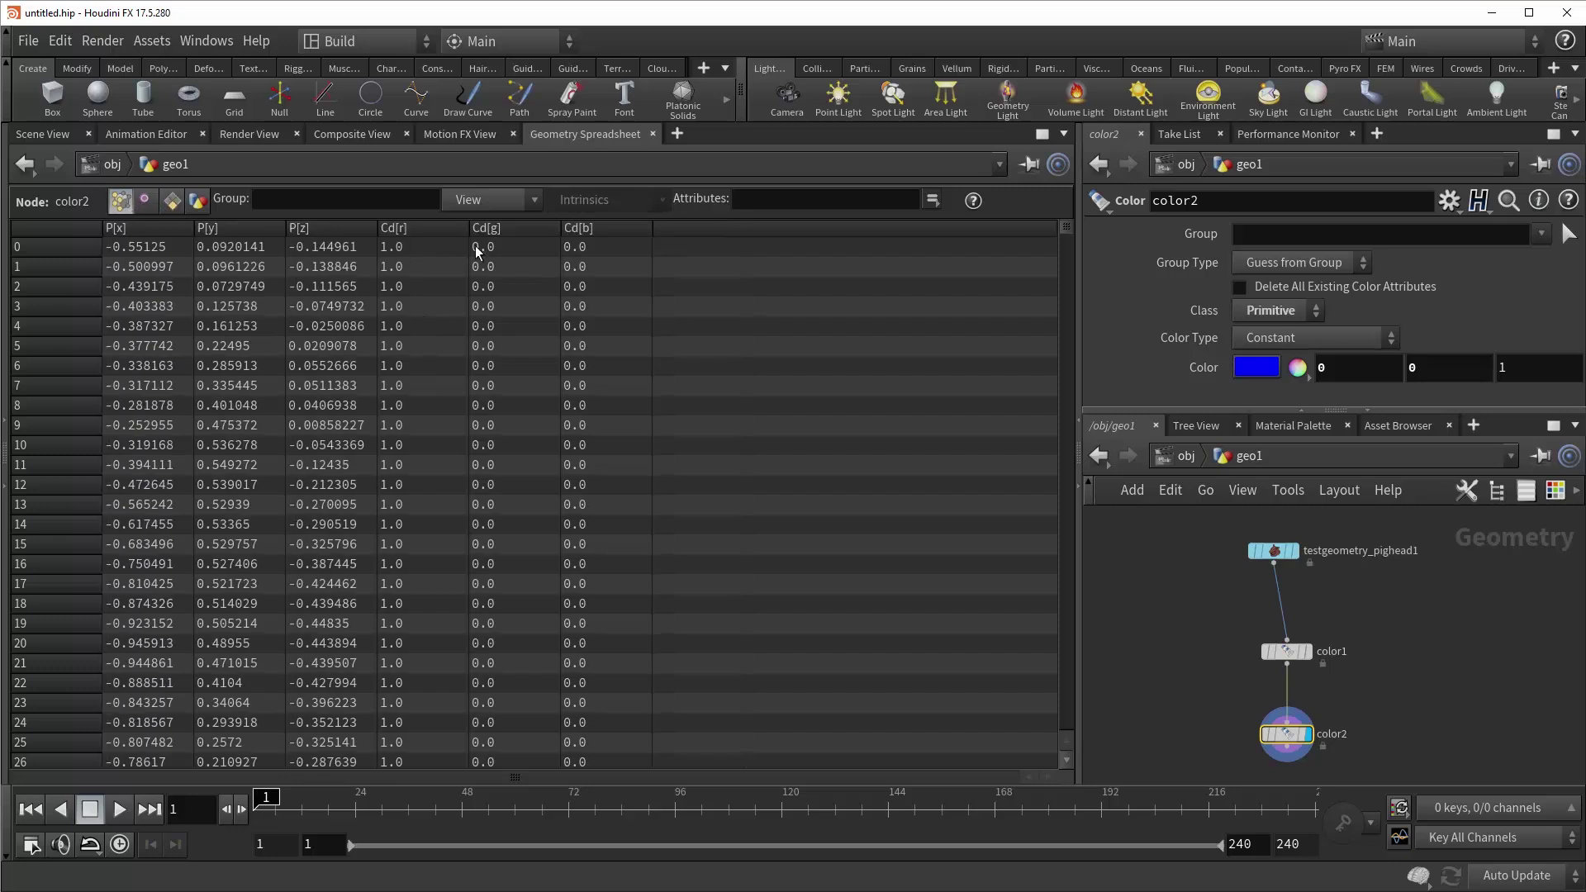
left_click(35, 135)
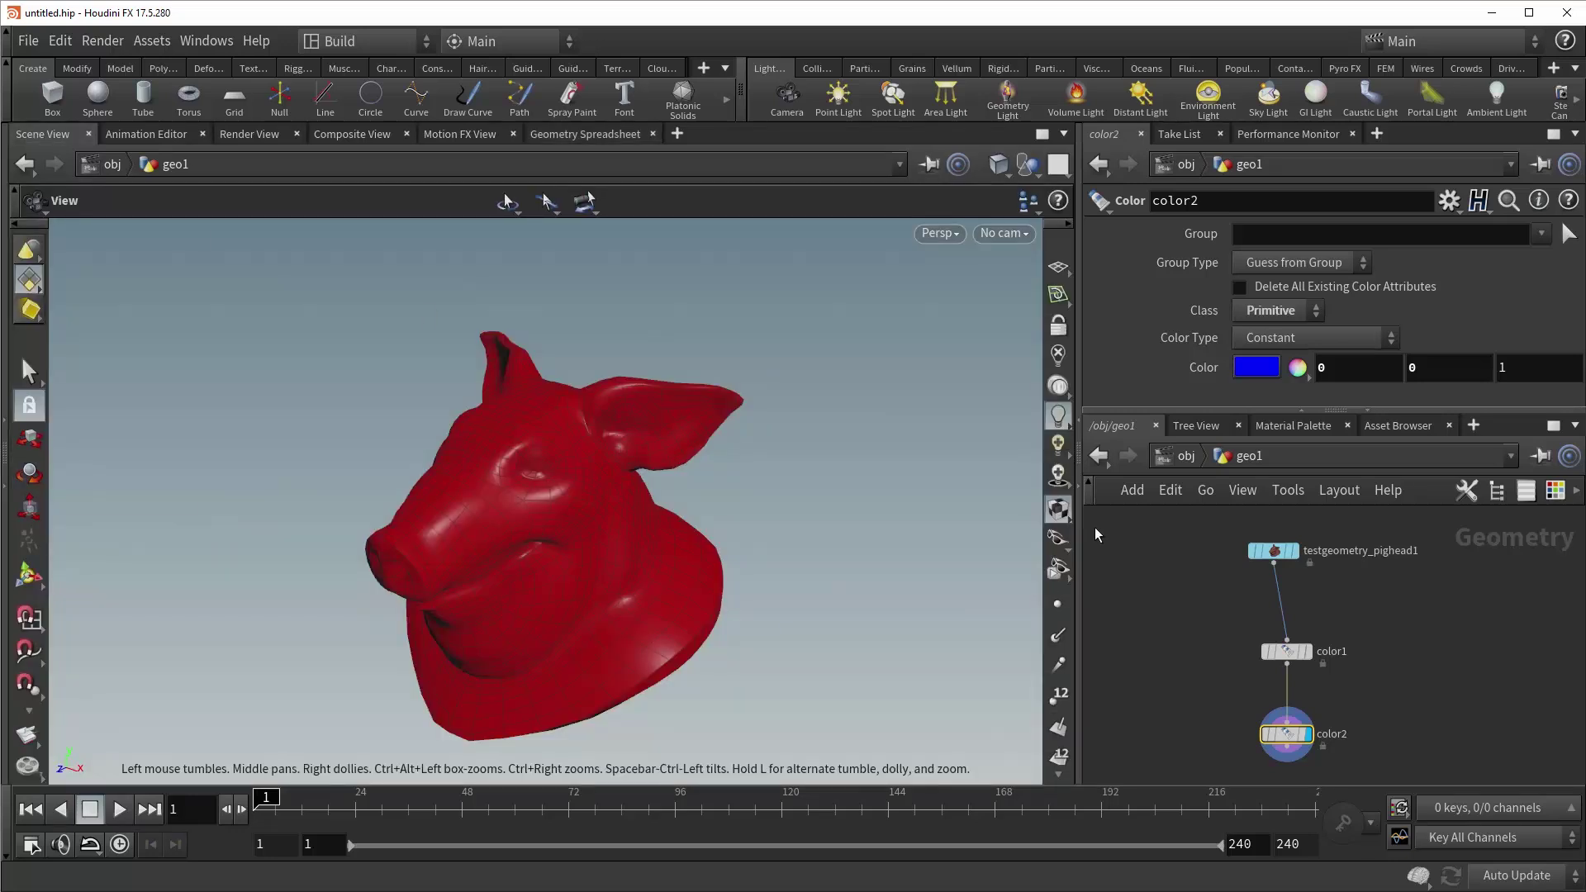
mouse_move(1298, 657)
left_click(1241, 287)
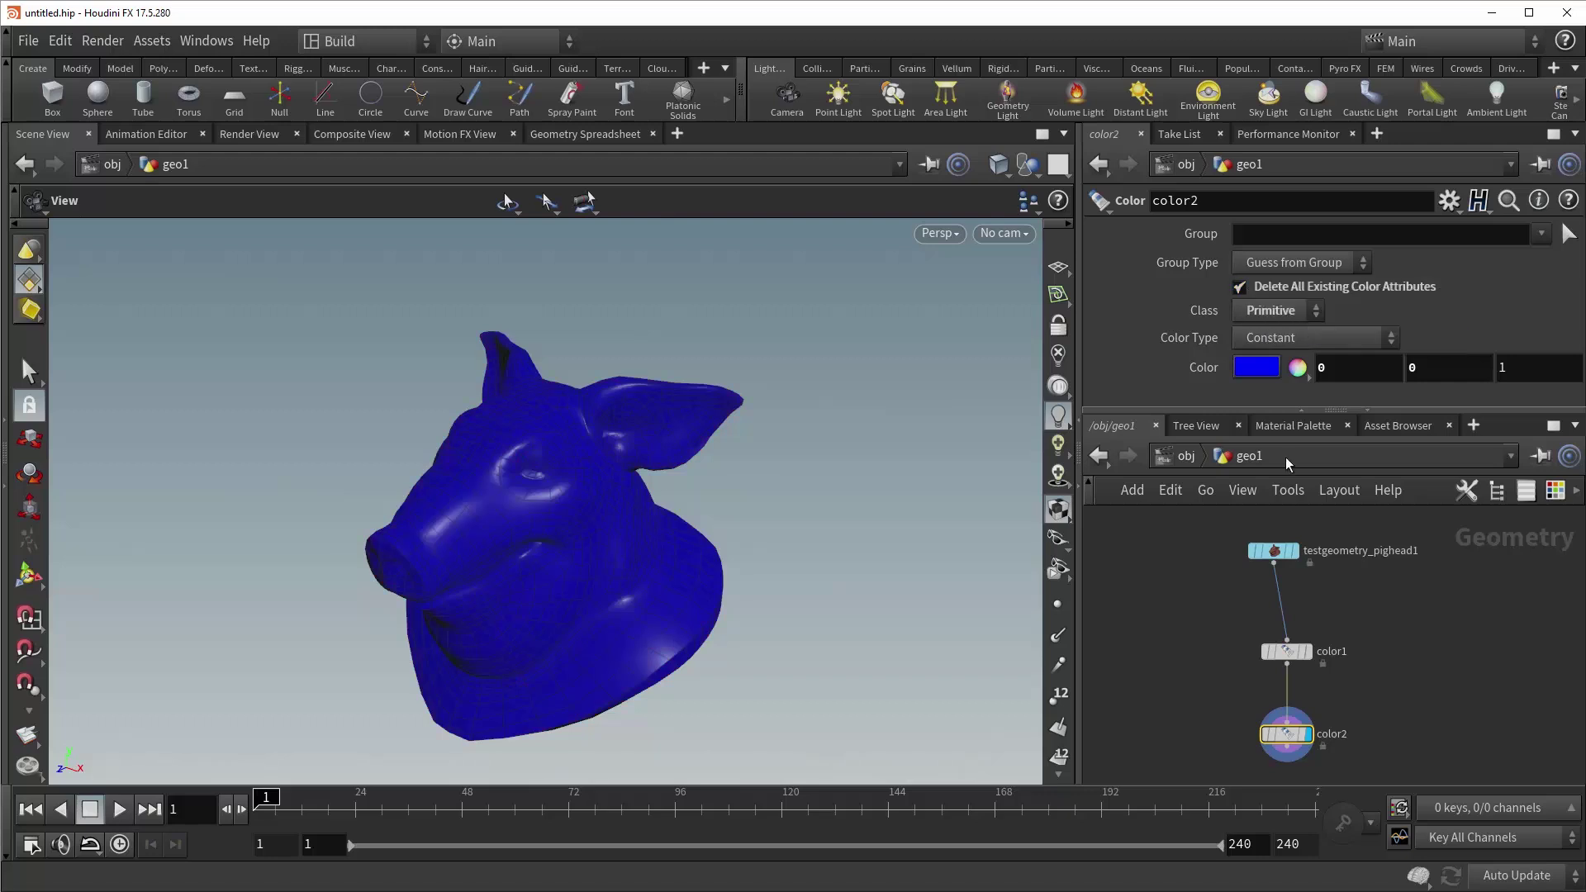
left_click(1266, 314)
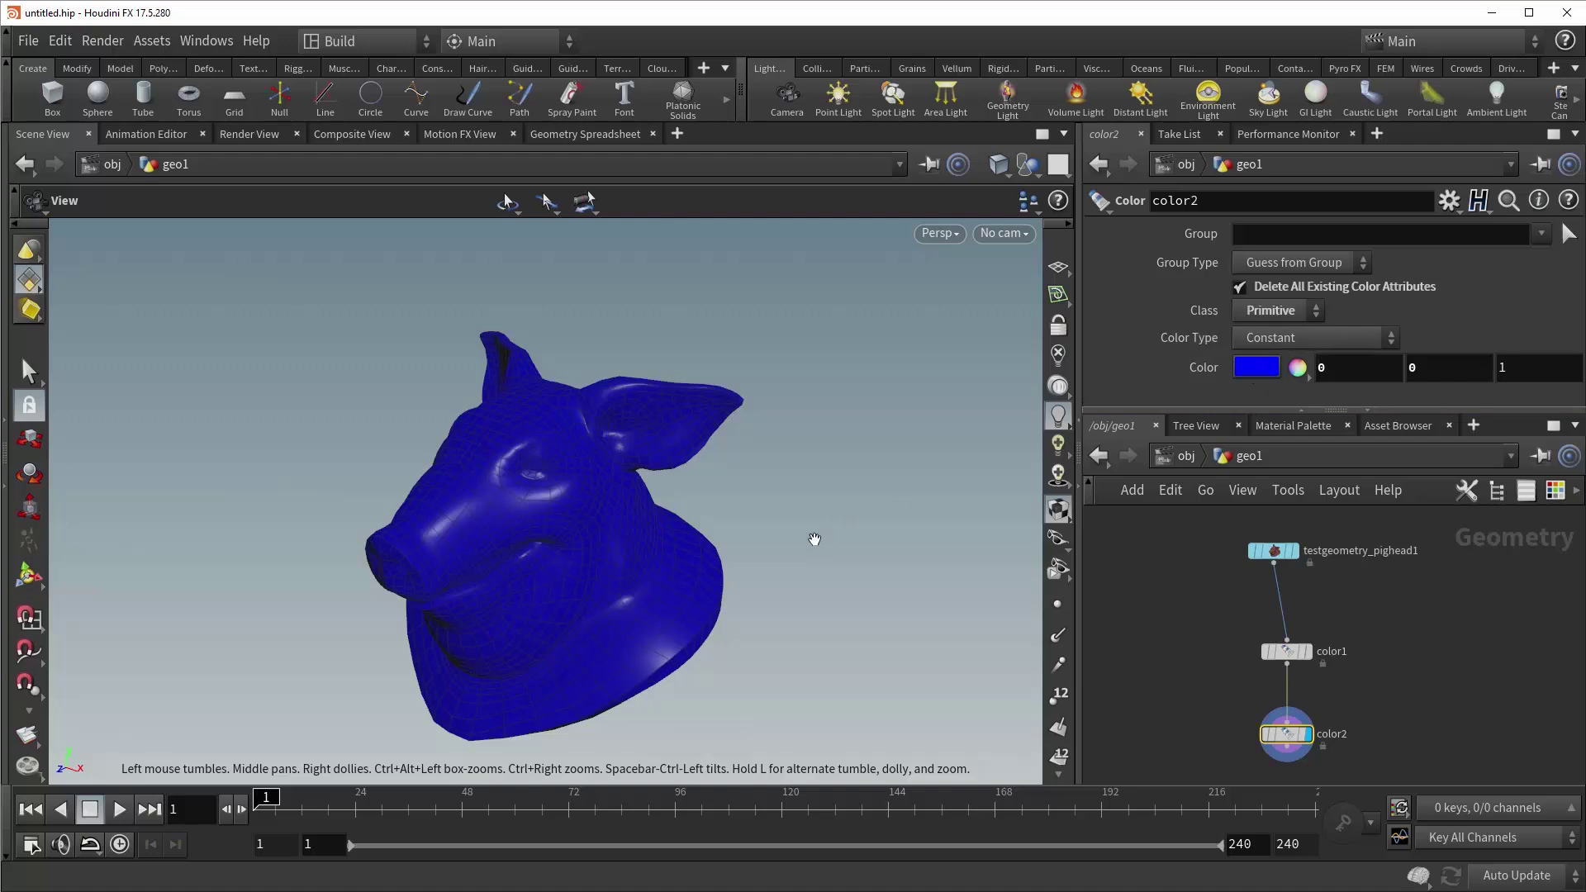
Set color2's Color Type to Bounding Box and view the gradient in shaded display.
left_click(1271, 342)
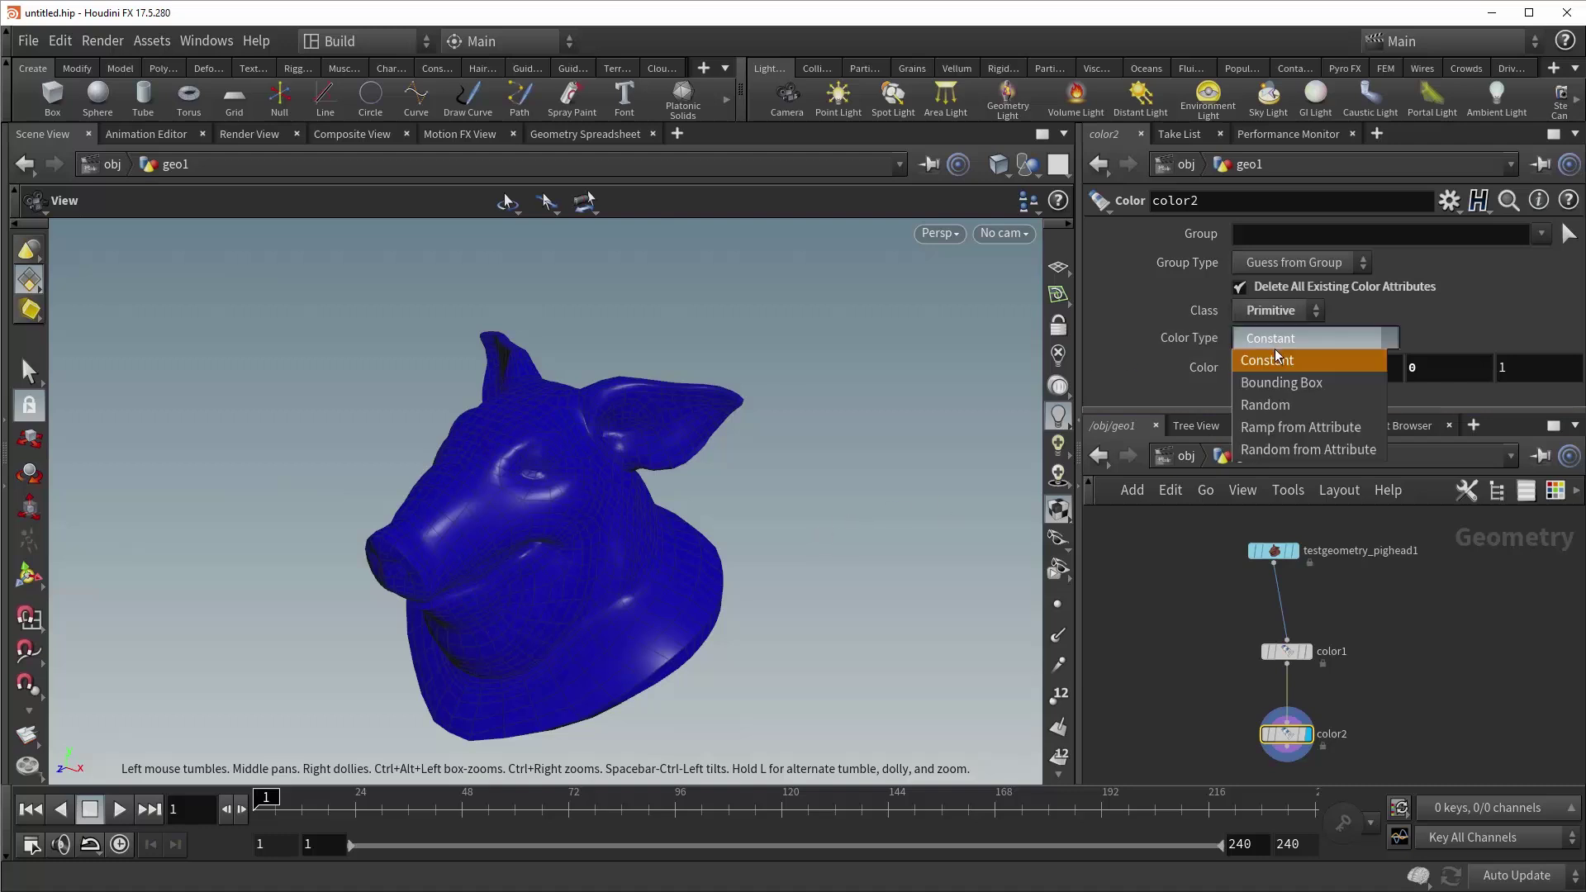
left_click(1281, 382)
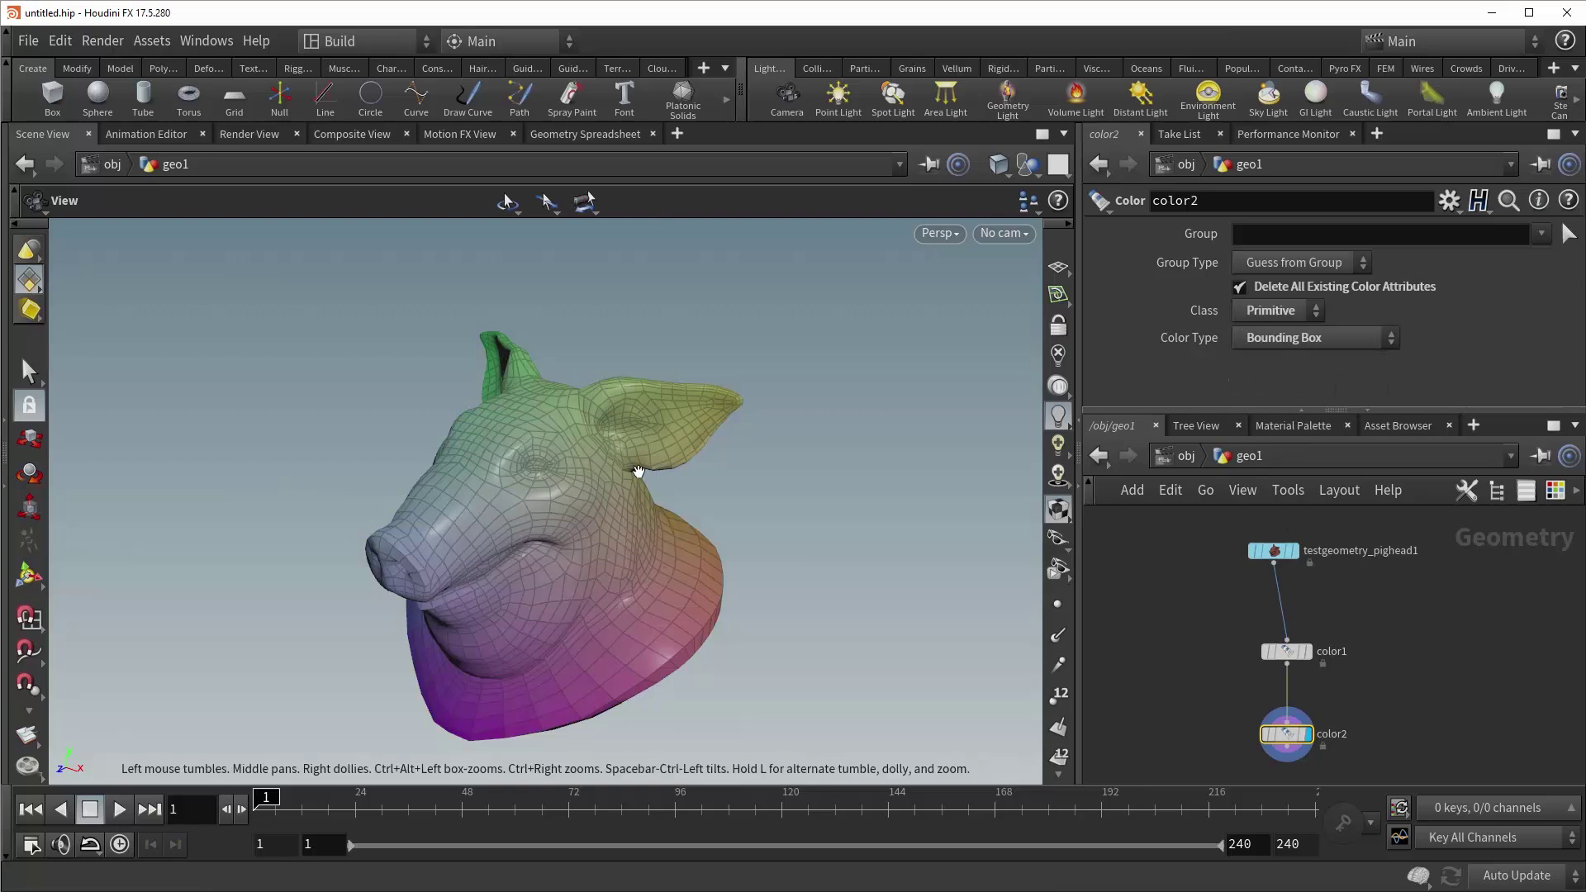
mouse_move(659, 549)
left_mouse_down()
mouse_move(634, 519)
mouse_move(697, 527)
left_mouse_up()
key("shift+w")
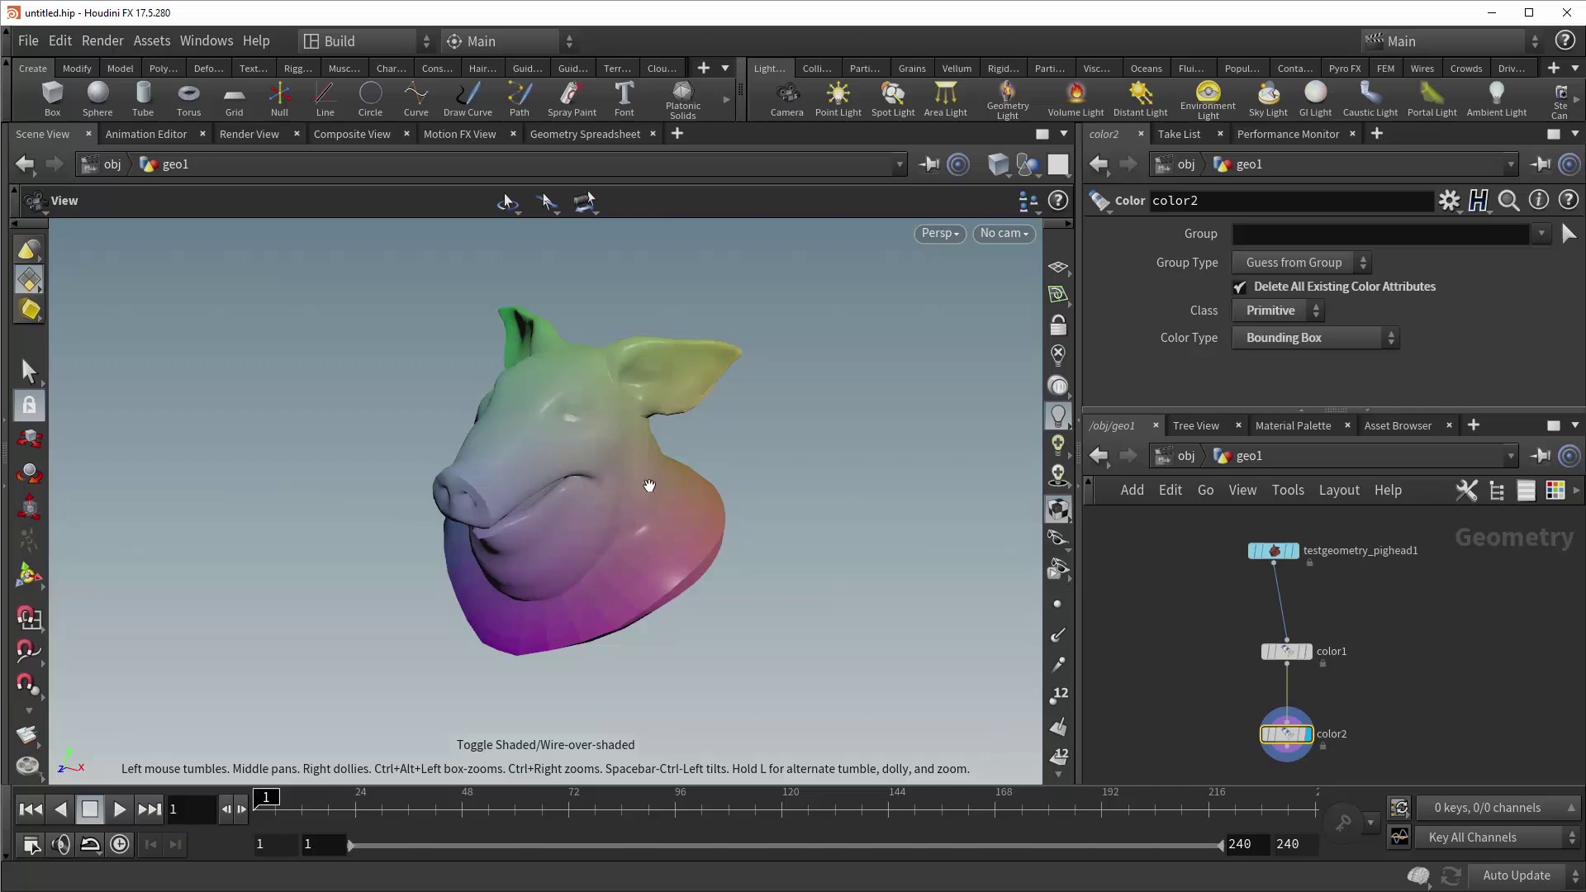
Place a new bound1 node below-right of color2.
middle_click_drag(1399, 706, 1340, 654)
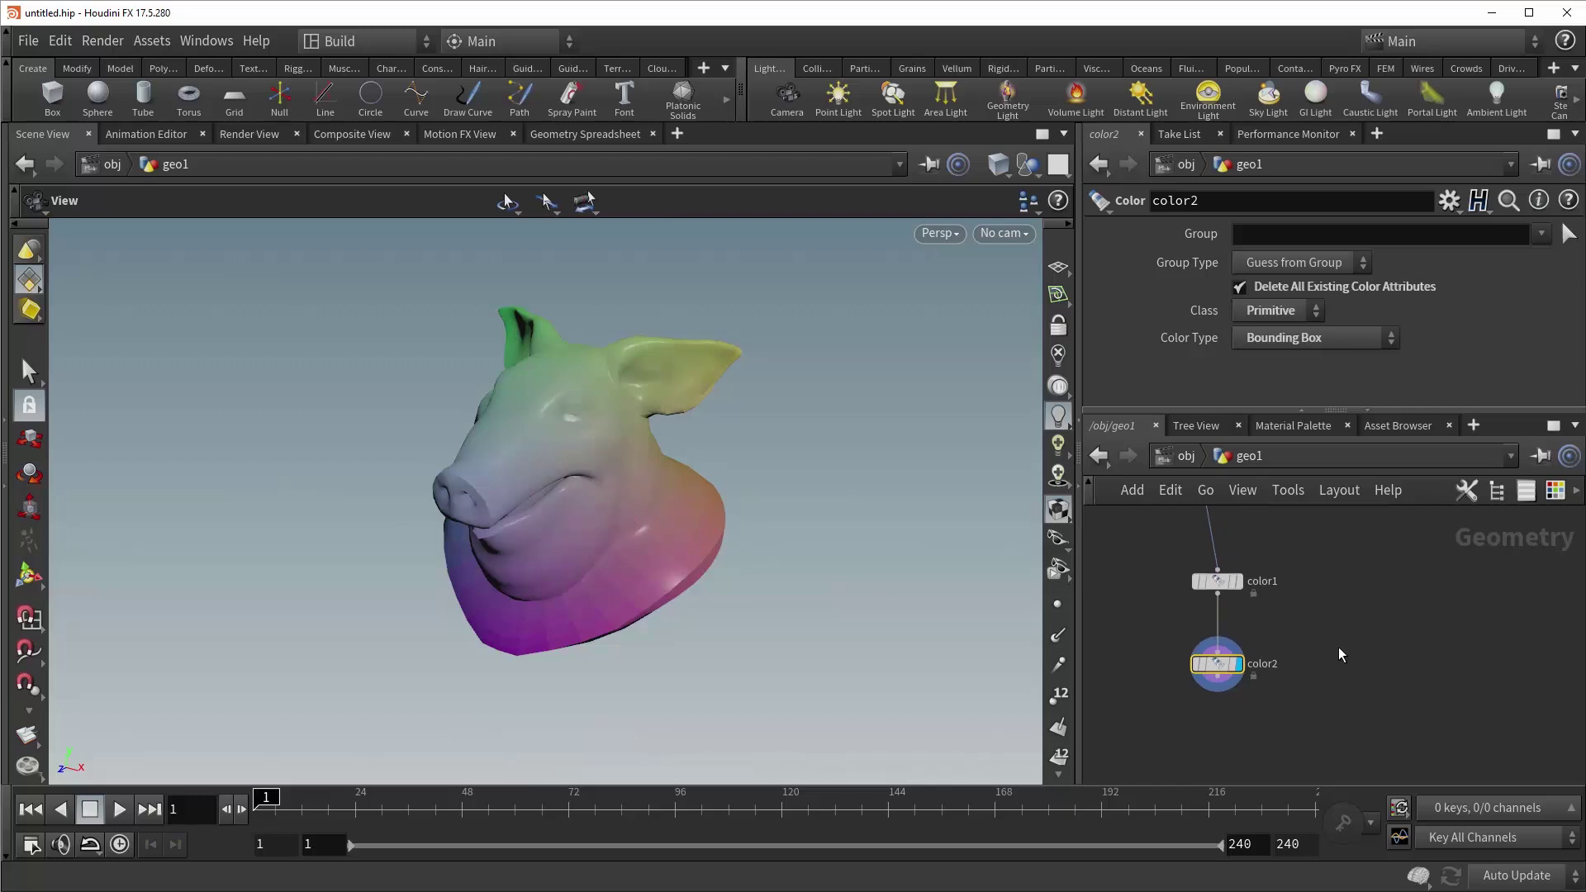
key("Tab")
left_click(1370, 642)
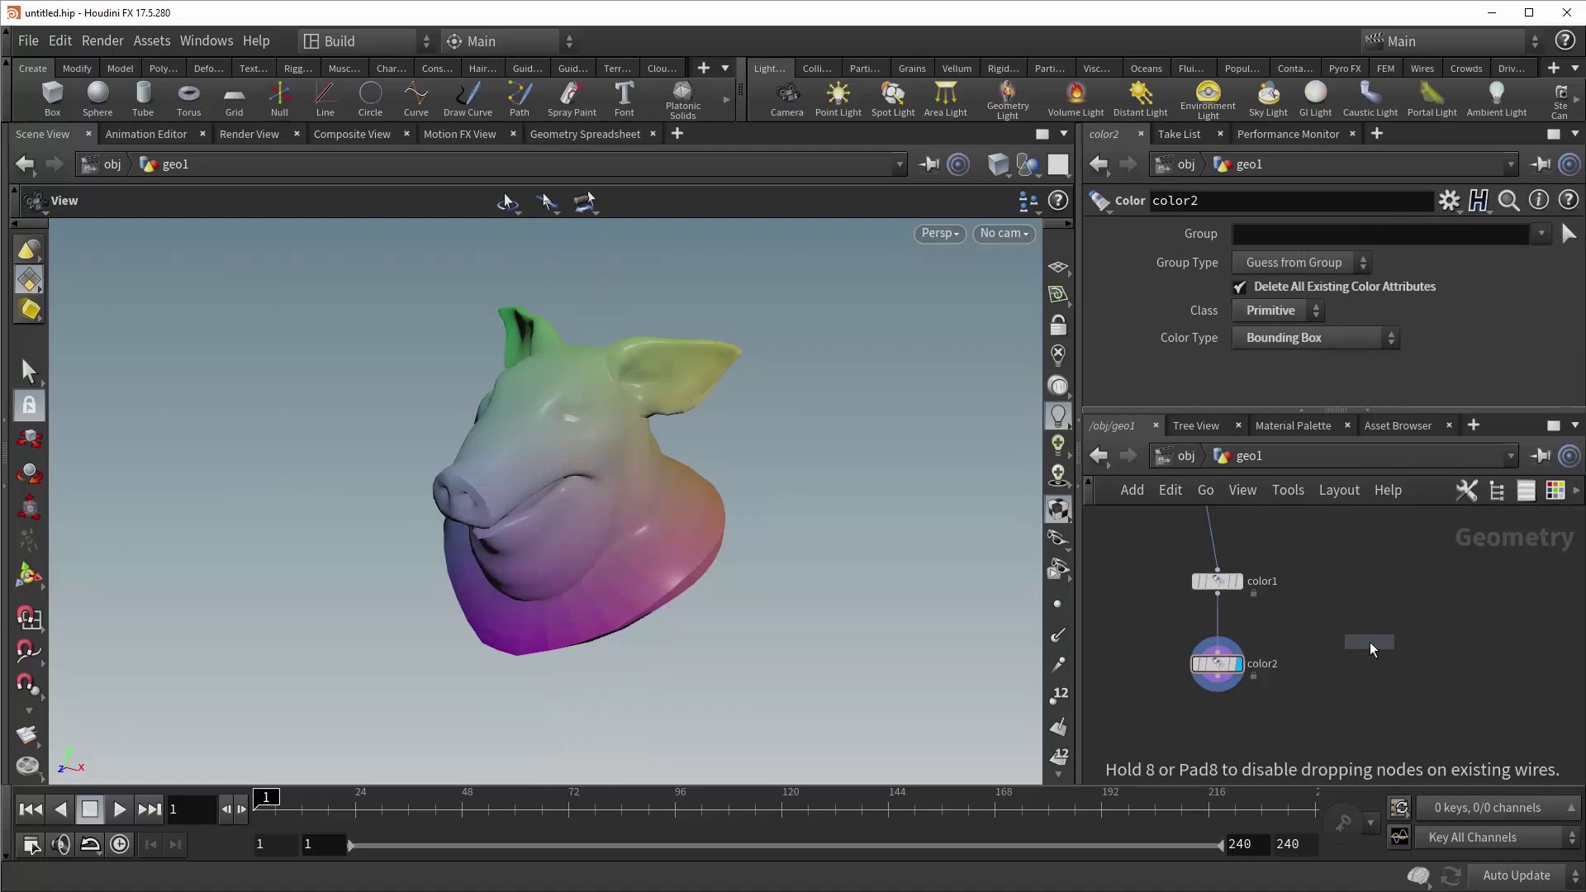
left_click(1387, 697)
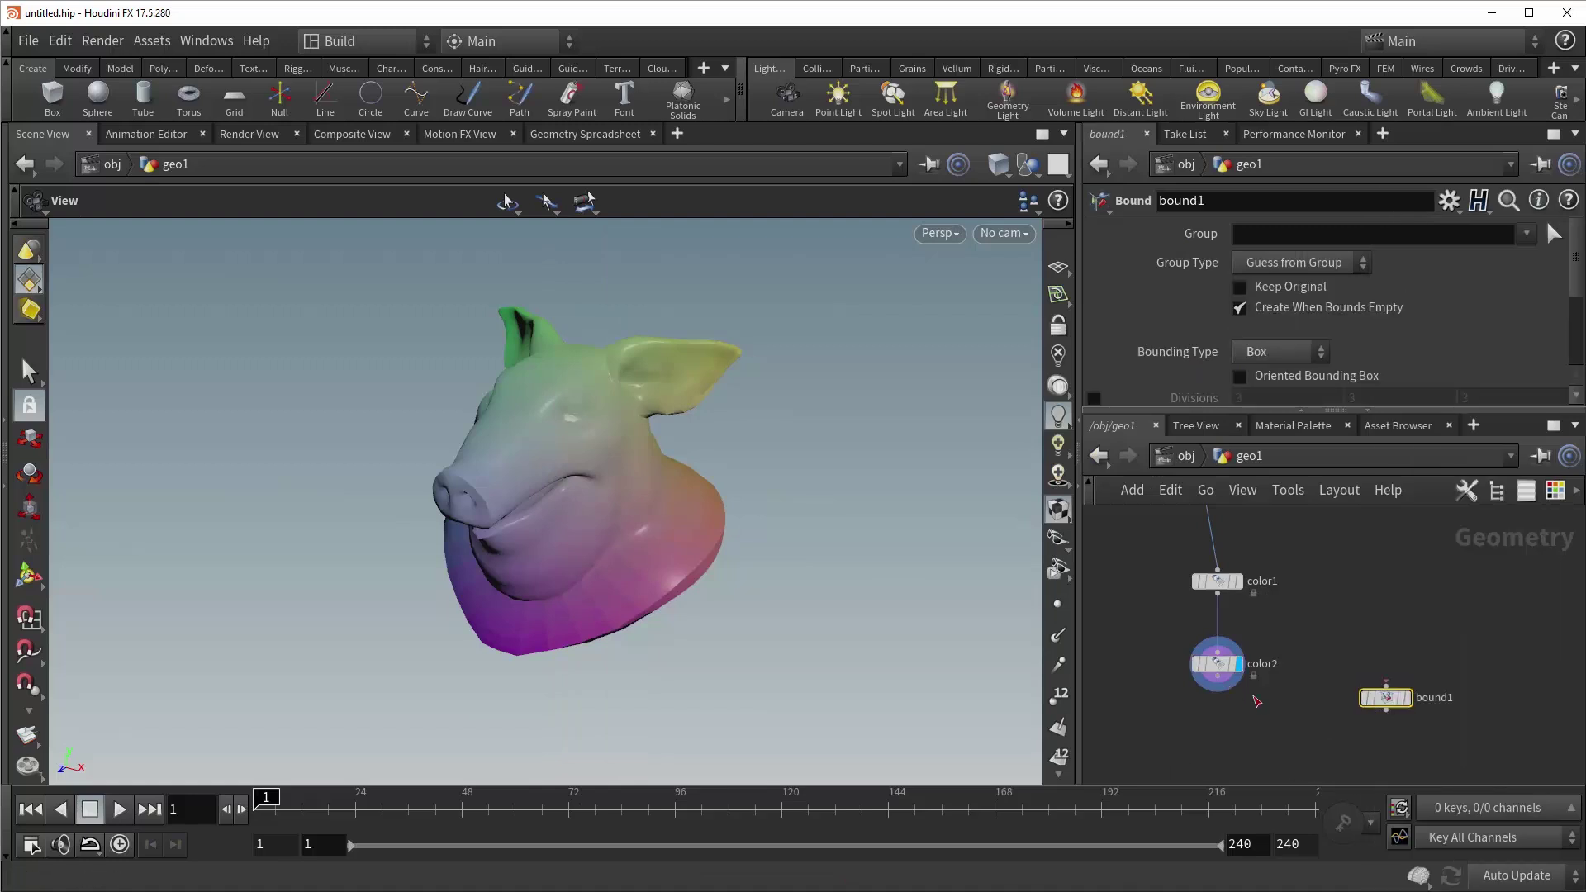
Wire color2 into bound1 and orbit to see the box around the pig head.
left_click_drag(1218, 687, 1386, 686)
left_click(1402, 697)
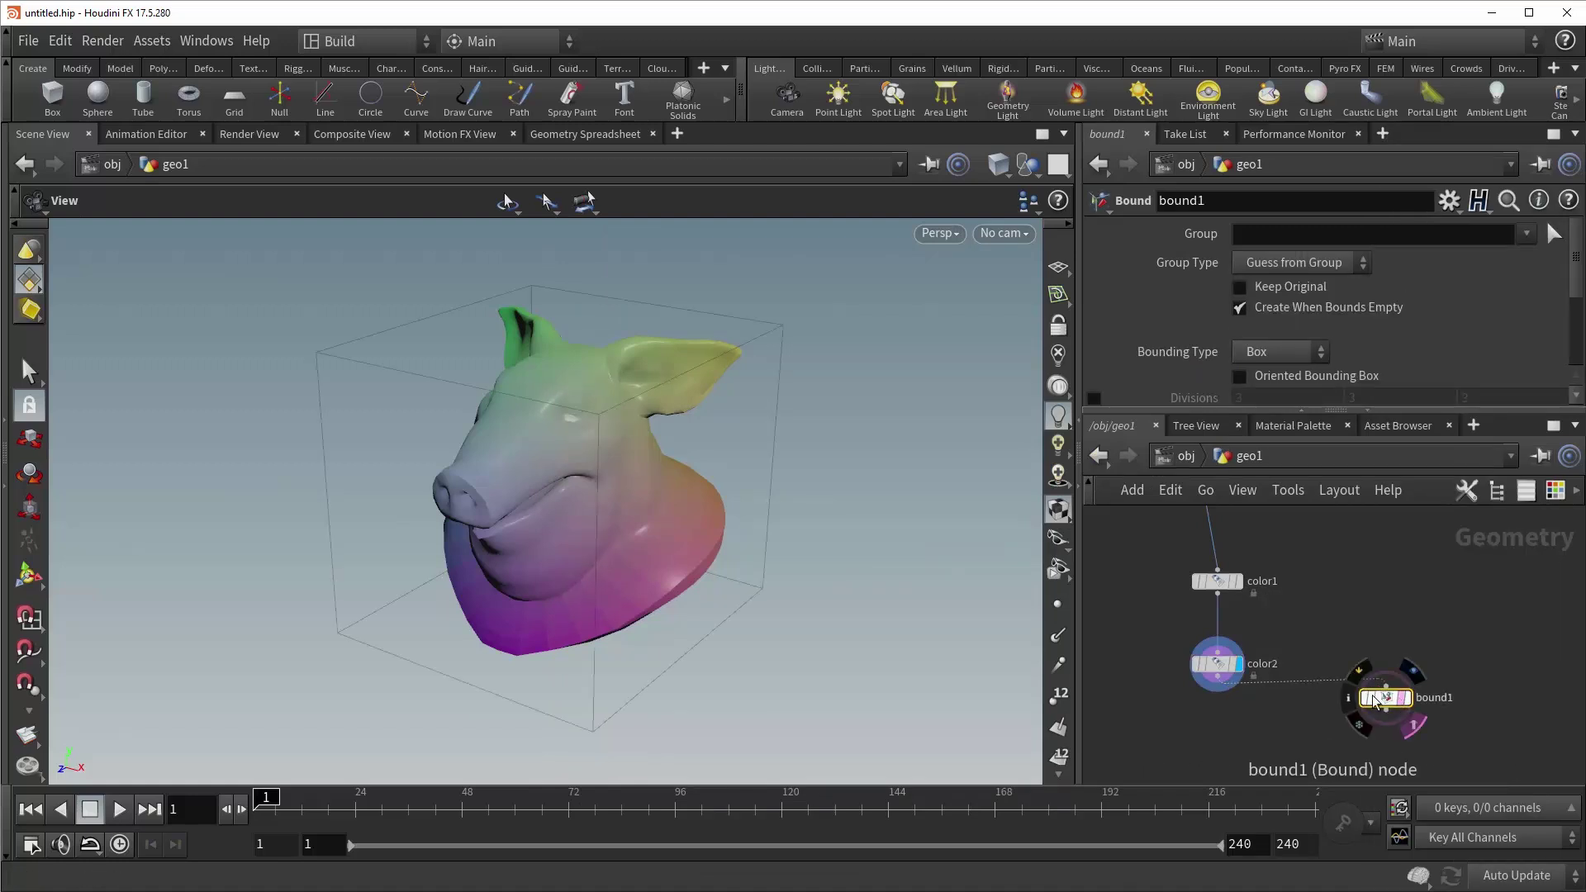
left_click_drag(643, 503, 659, 509)
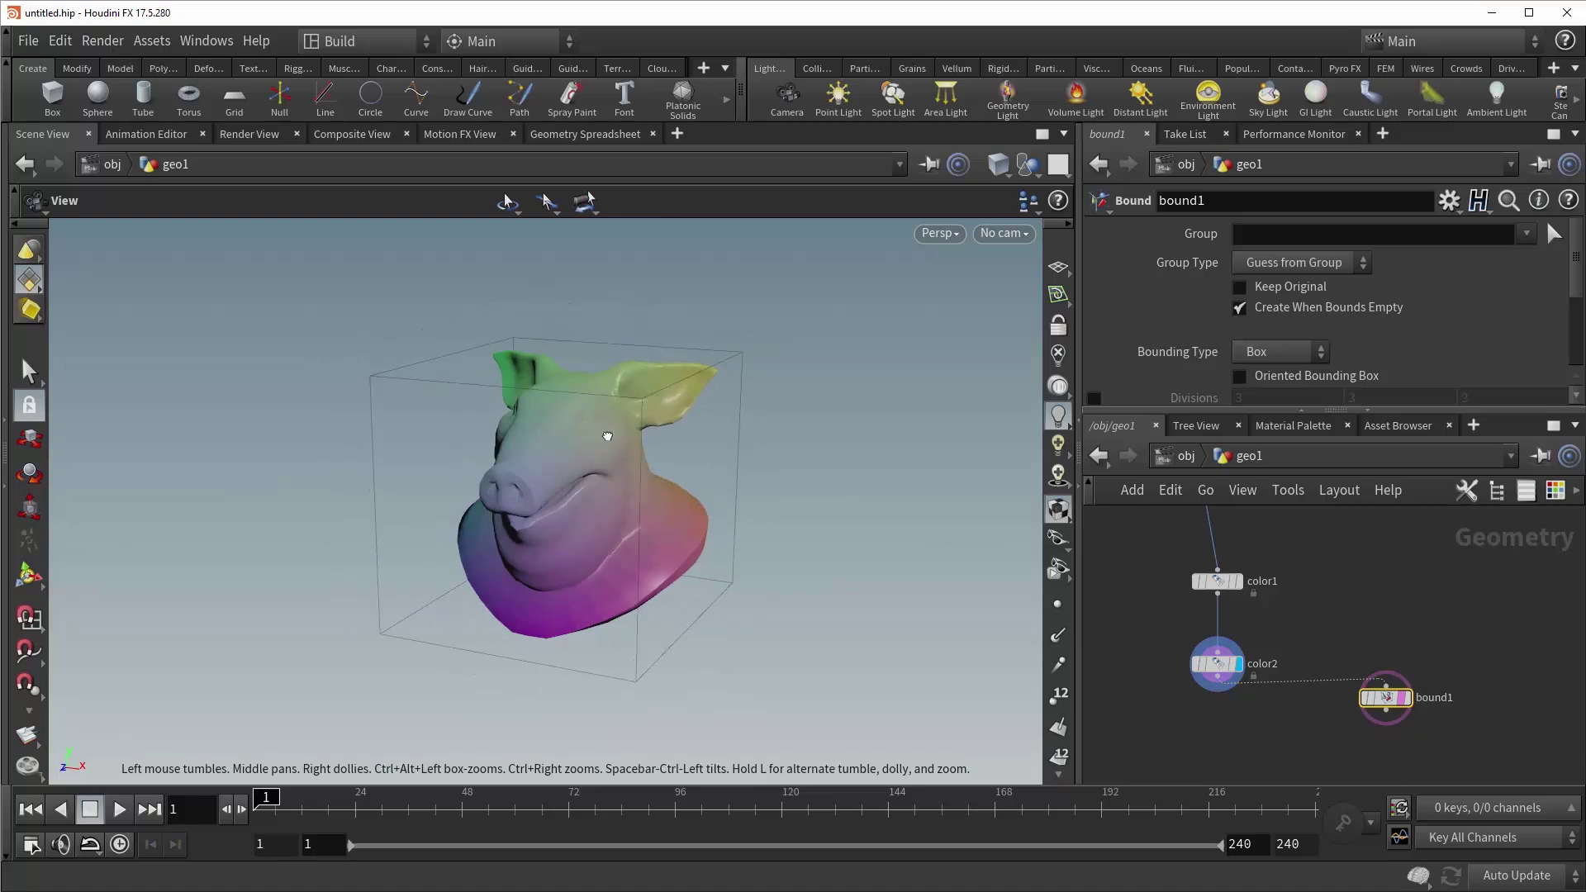
mouse_move(609, 436)
left_mouse_down()
mouse_move(663, 425)
mouse_move(623, 450)
left_mouse_up()
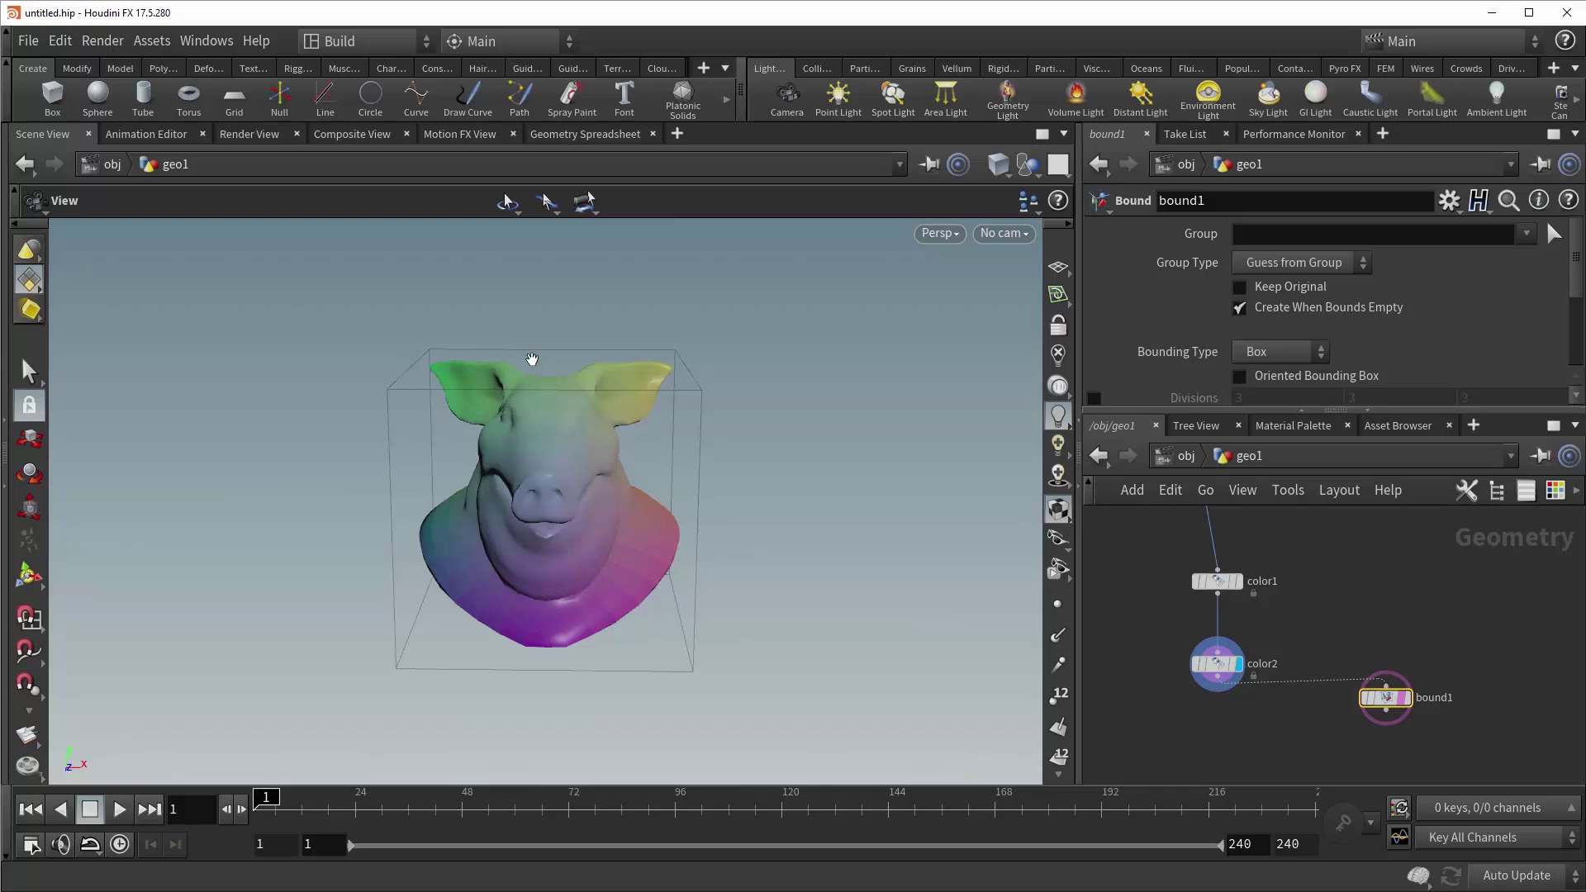
left_click_drag(578, 384, 414, 421)
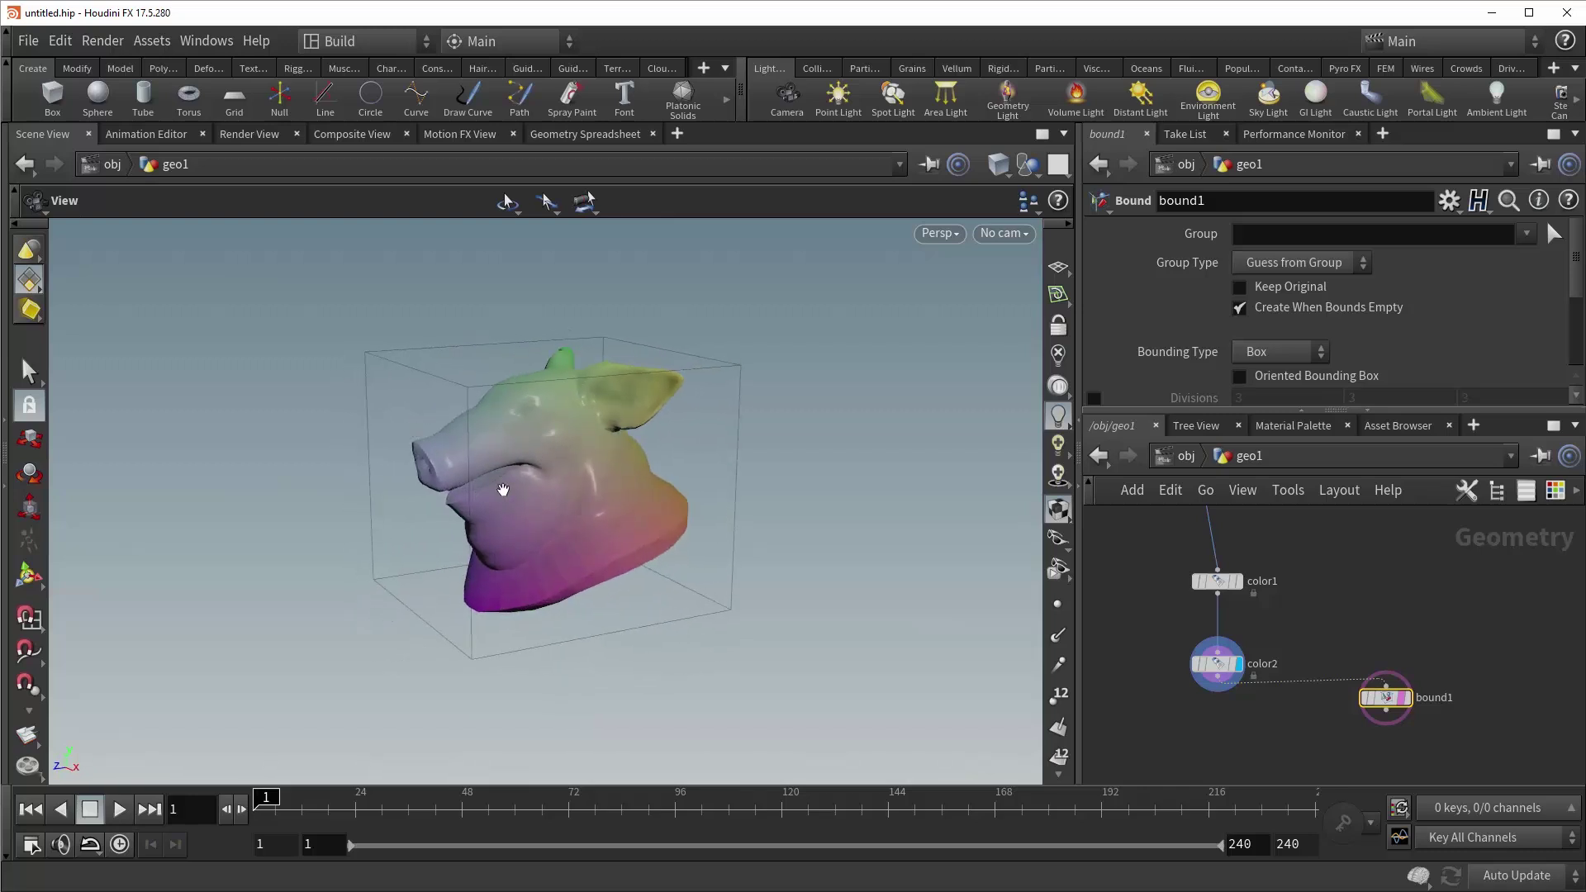
left_click_drag(506, 442, 632, 457)
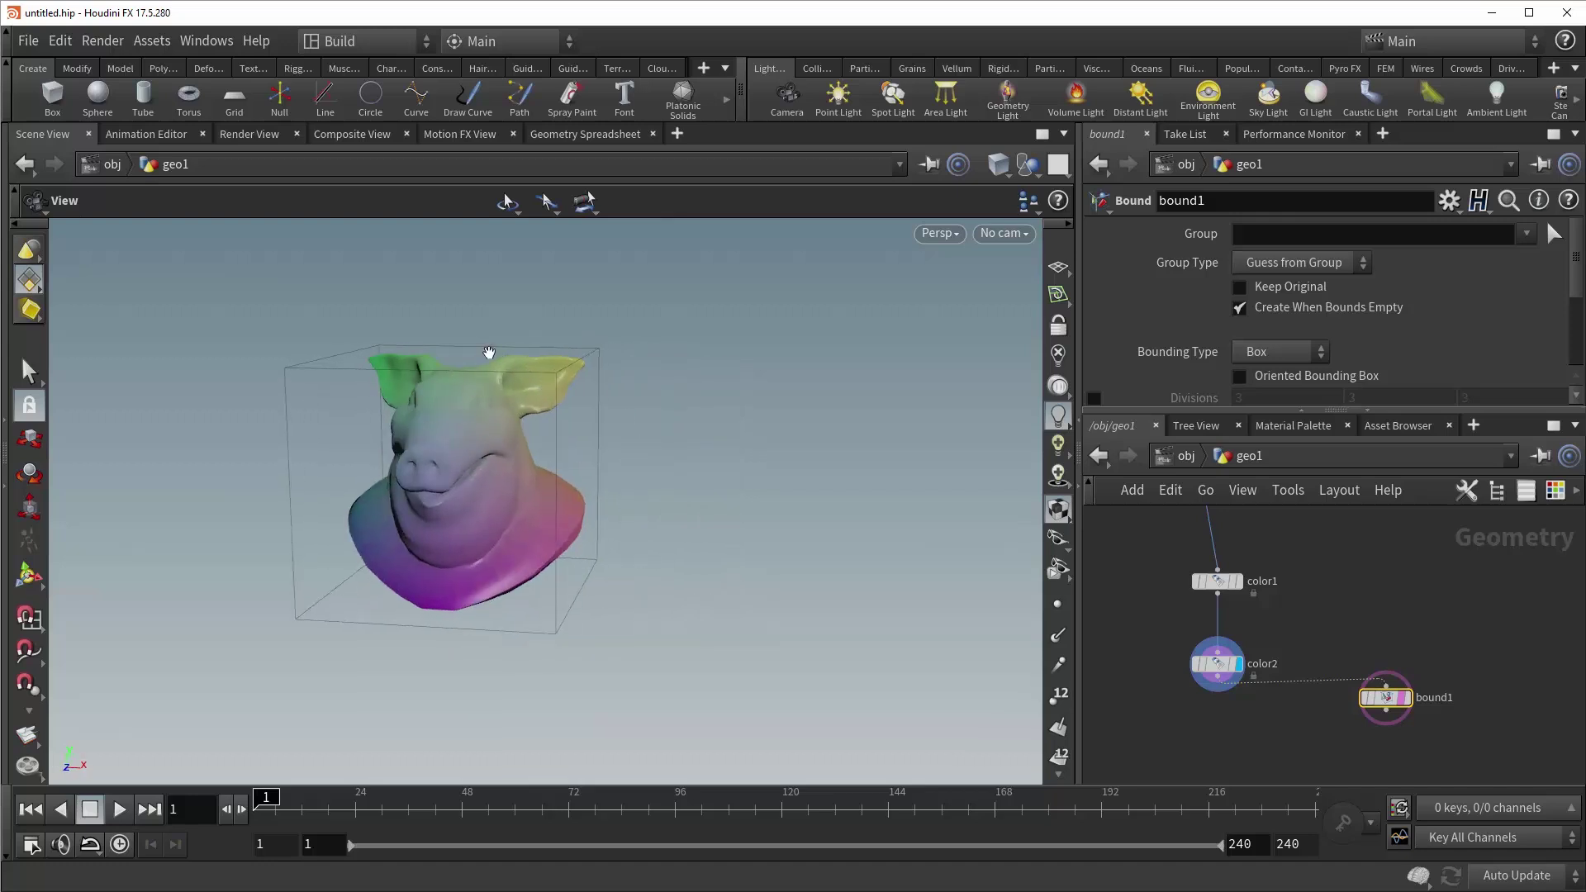
left_click_drag(471, 421, 959, 409)
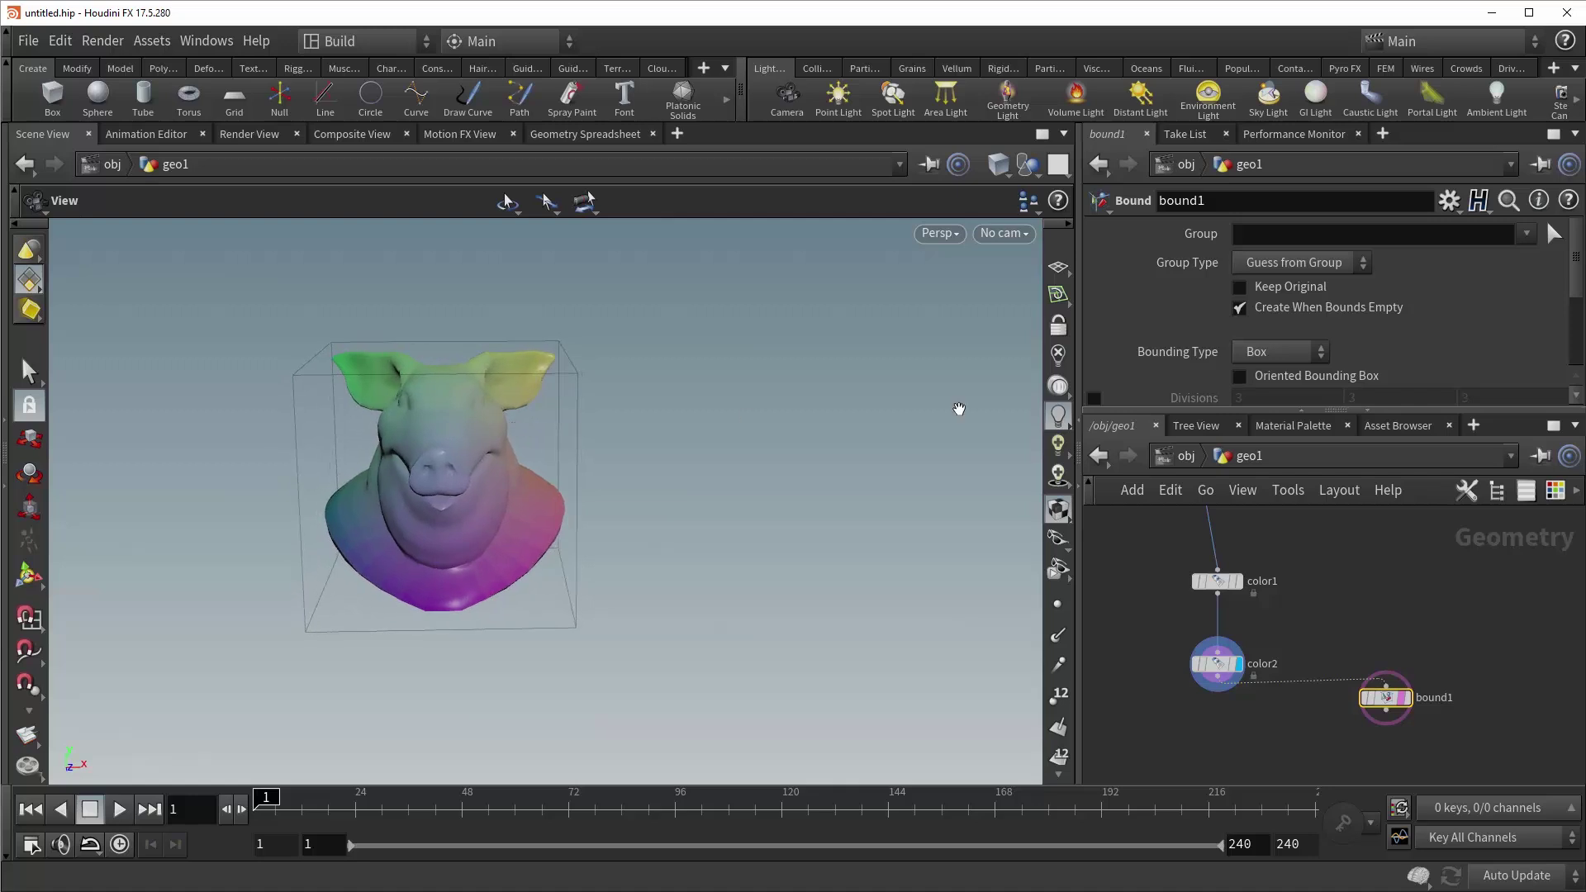
left_click(1225, 666)
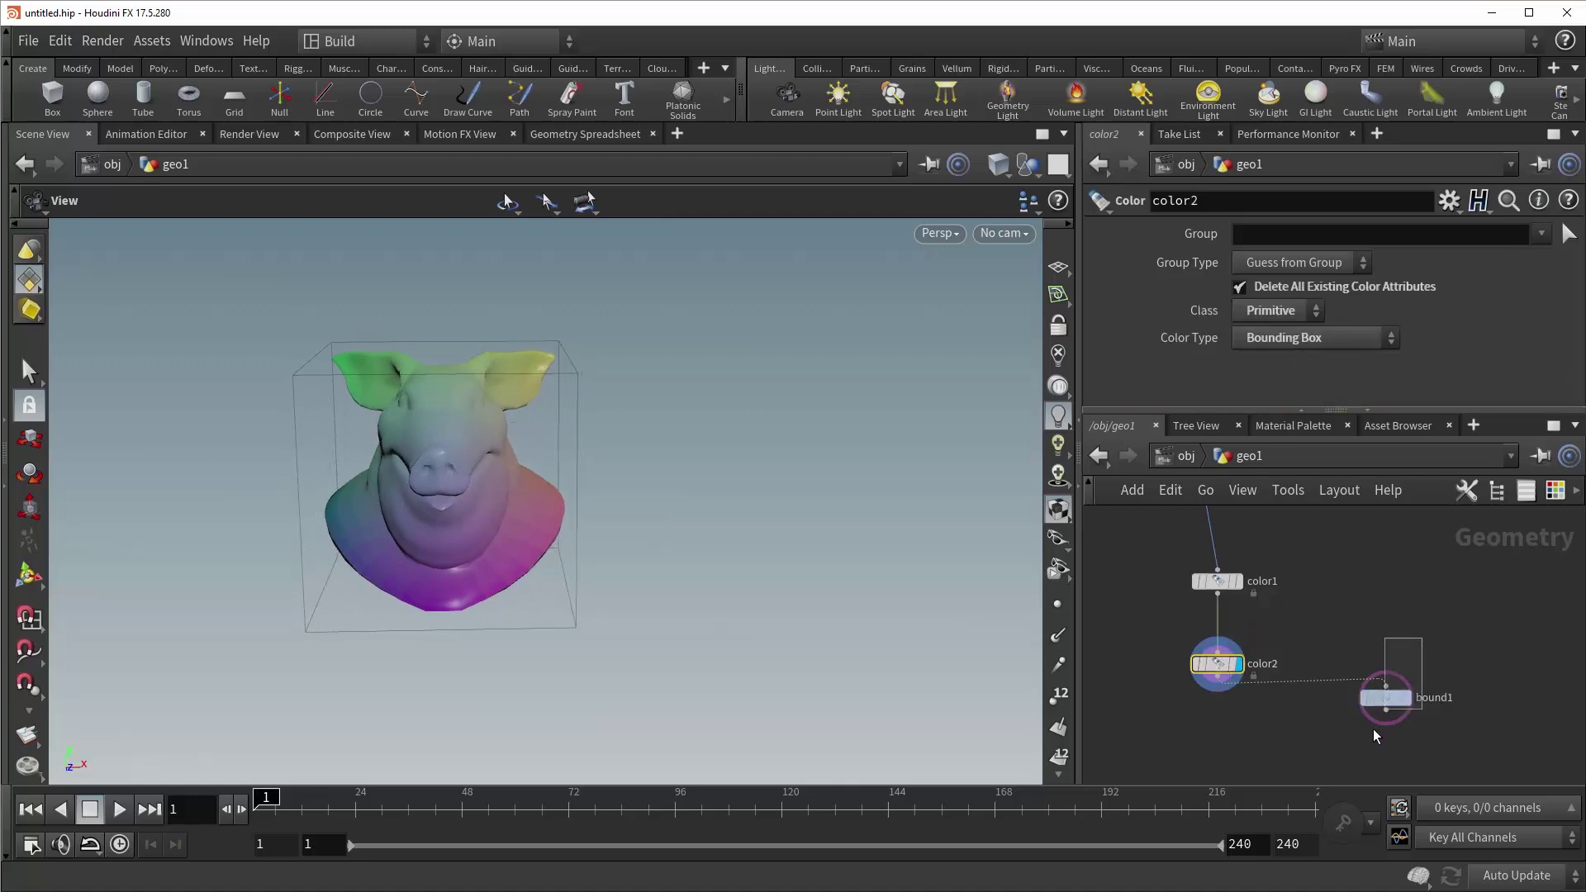
Delete bound1 and set color2's Color Type to Random.
left_click(1380, 699)
key("Delete")
left_click(1296, 339)
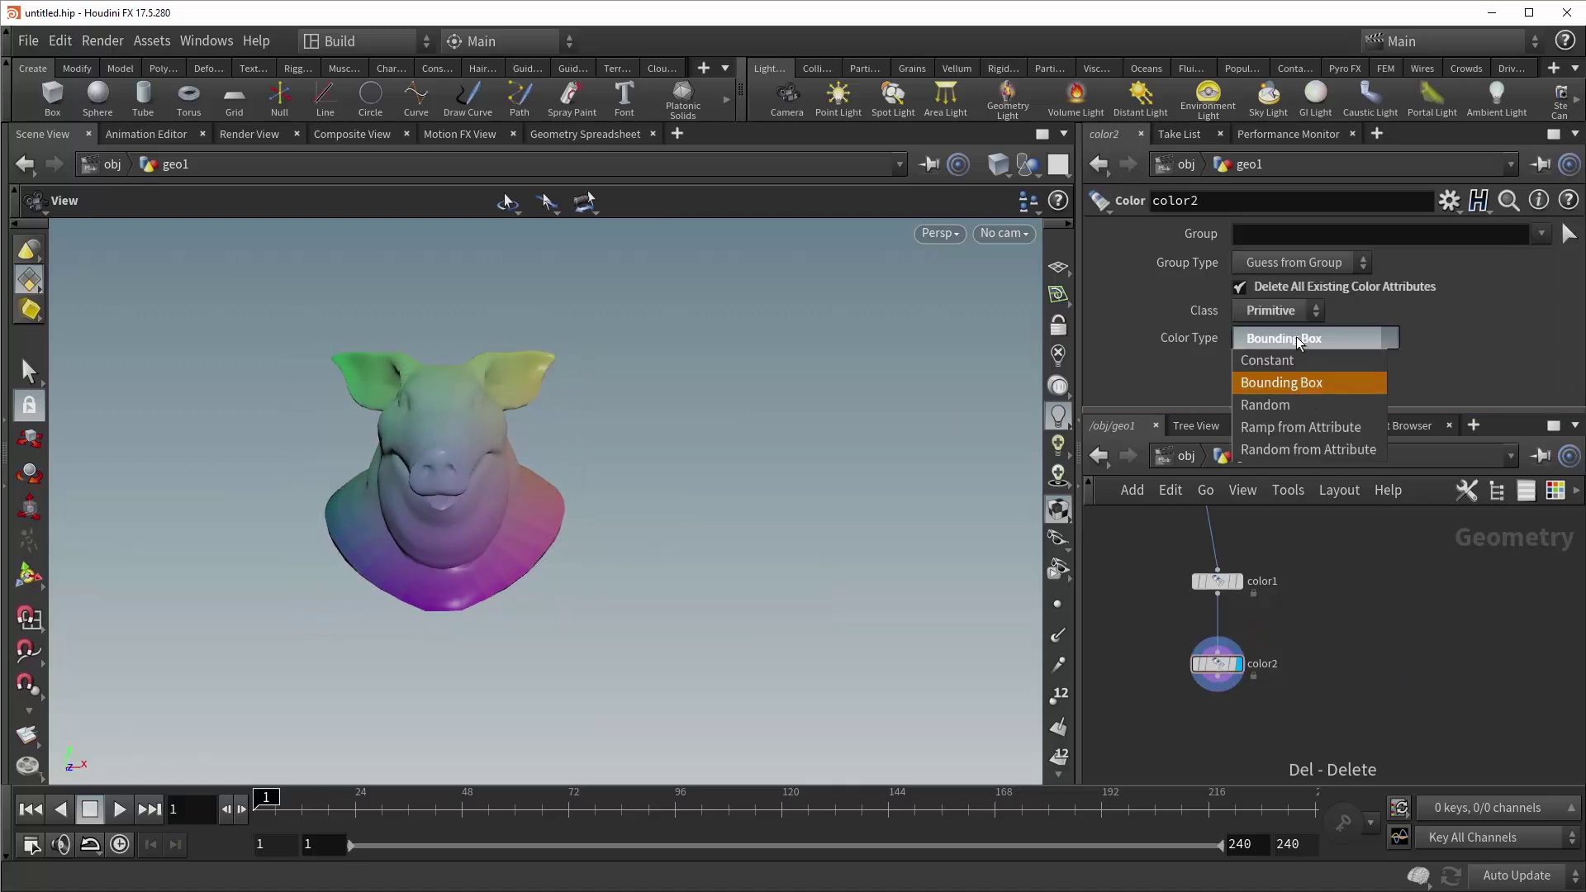
left_click(1304, 405)
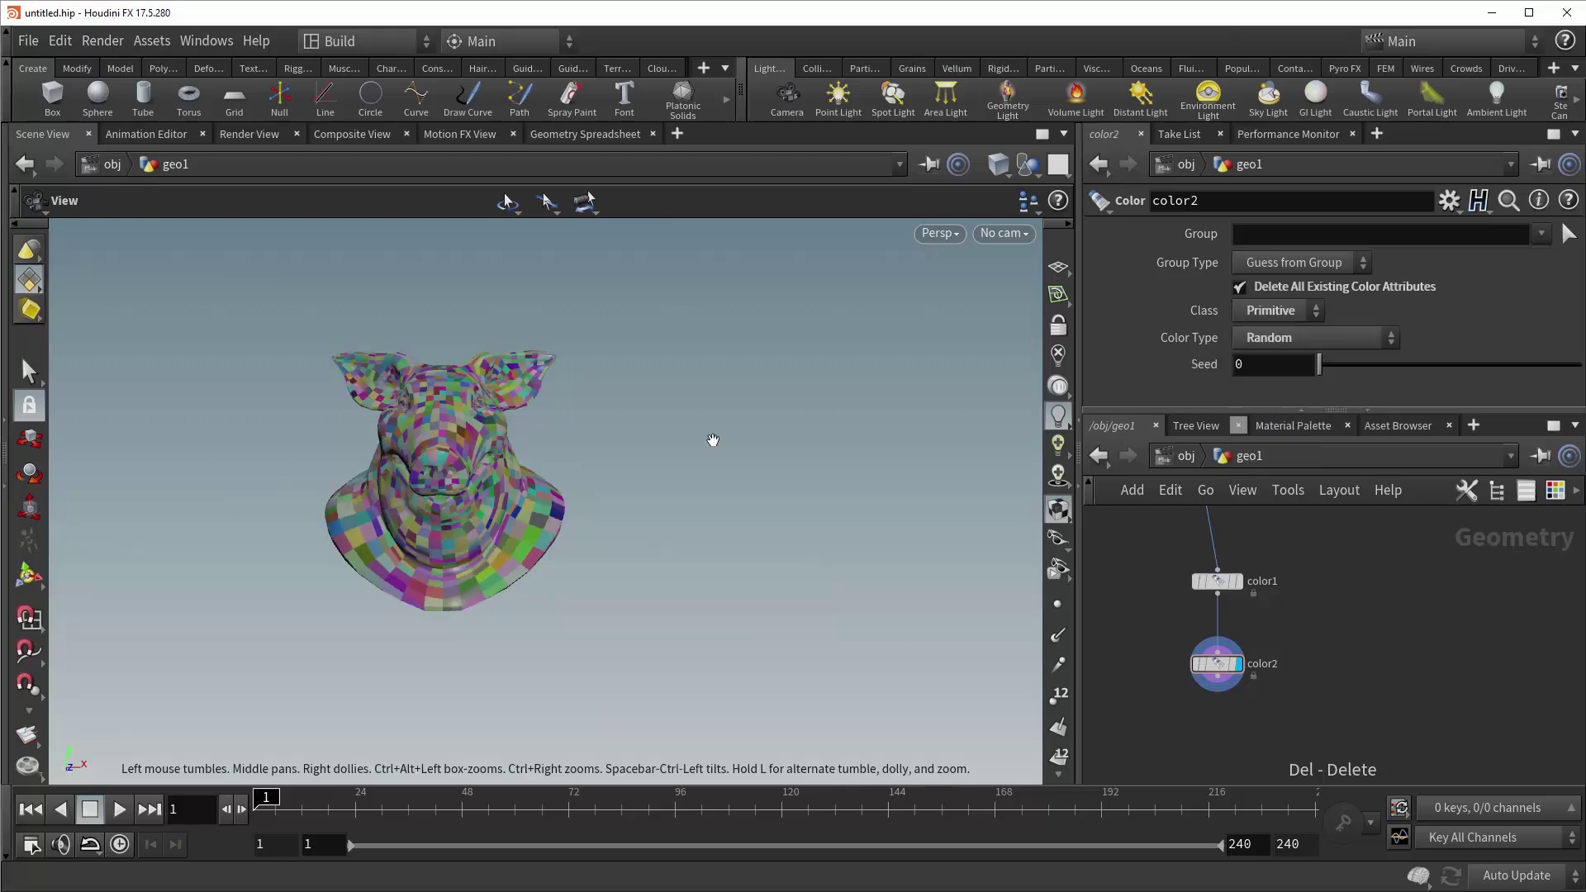
scroll(715, 443, "up", 3)
left_click_drag(725, 450, 368, 469)
scroll(368, 469, "down", 5)
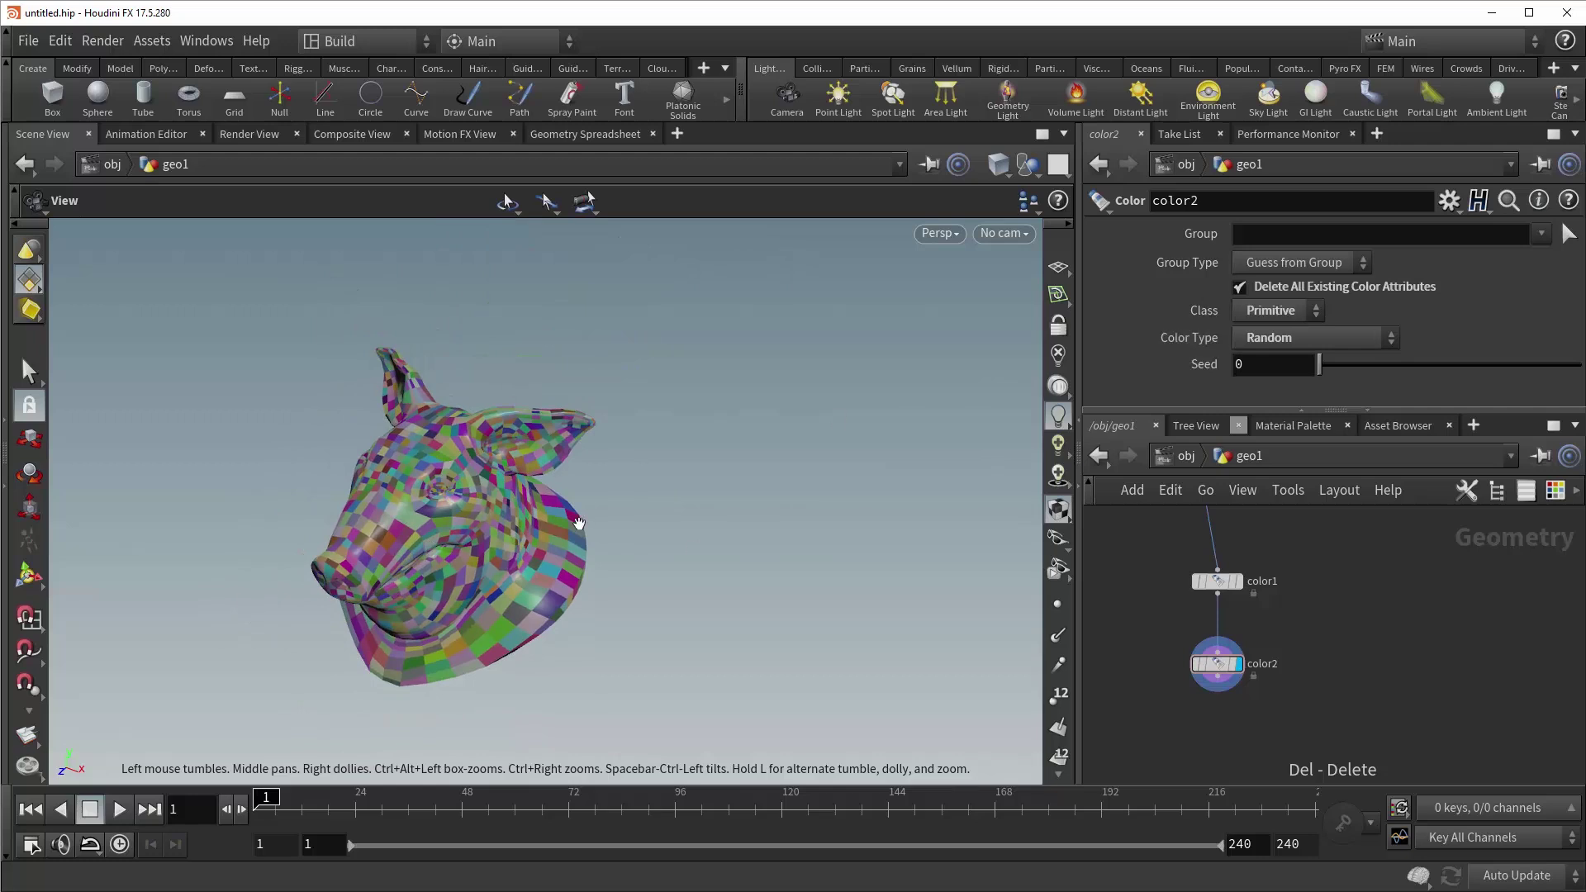
left_click_drag(500, 511, 463, 516)
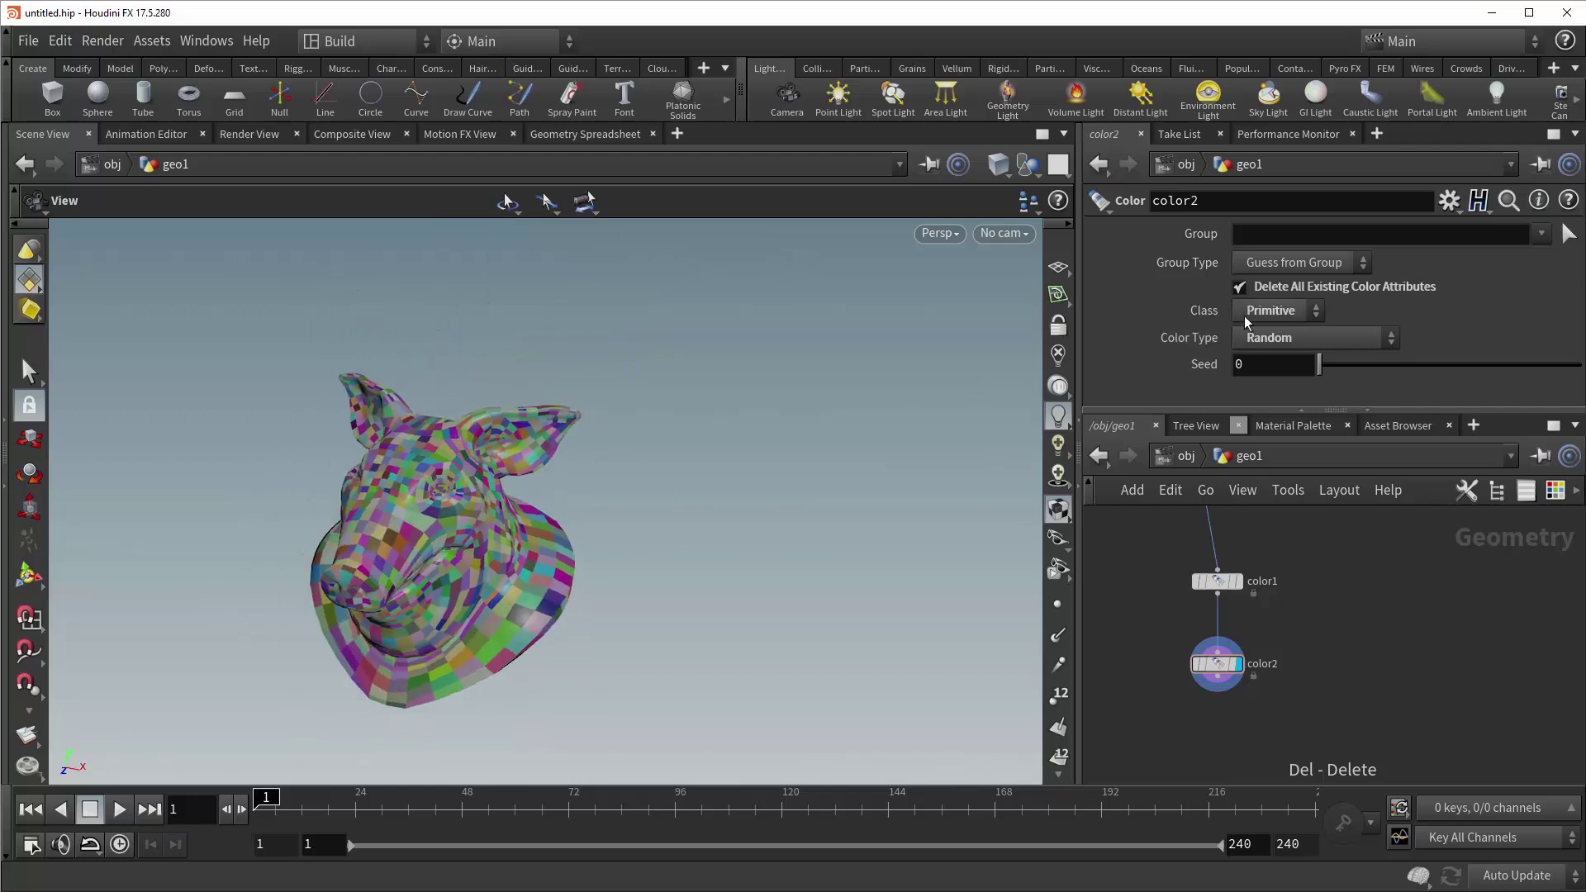
Change color2's Class to Point, then to Vertex, for per-vertex random colours.
left_click(1266, 315)
left_click(1264, 379)
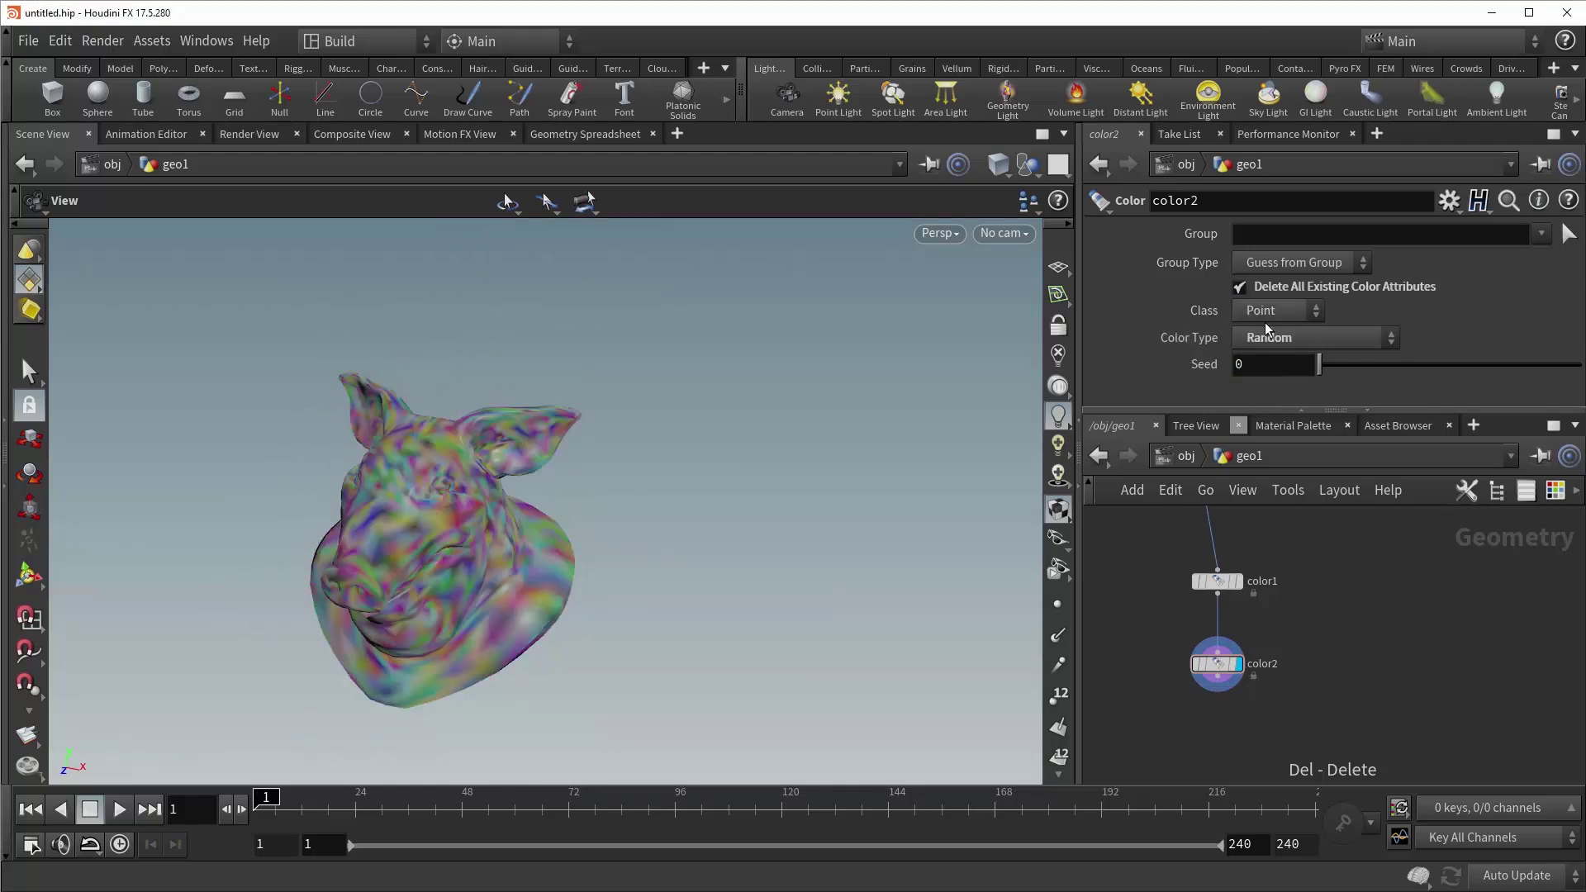
left_click(1265, 319)
left_click(1260, 400)
left_click_drag(498, 502, 702, 516)
left_click(1267, 347)
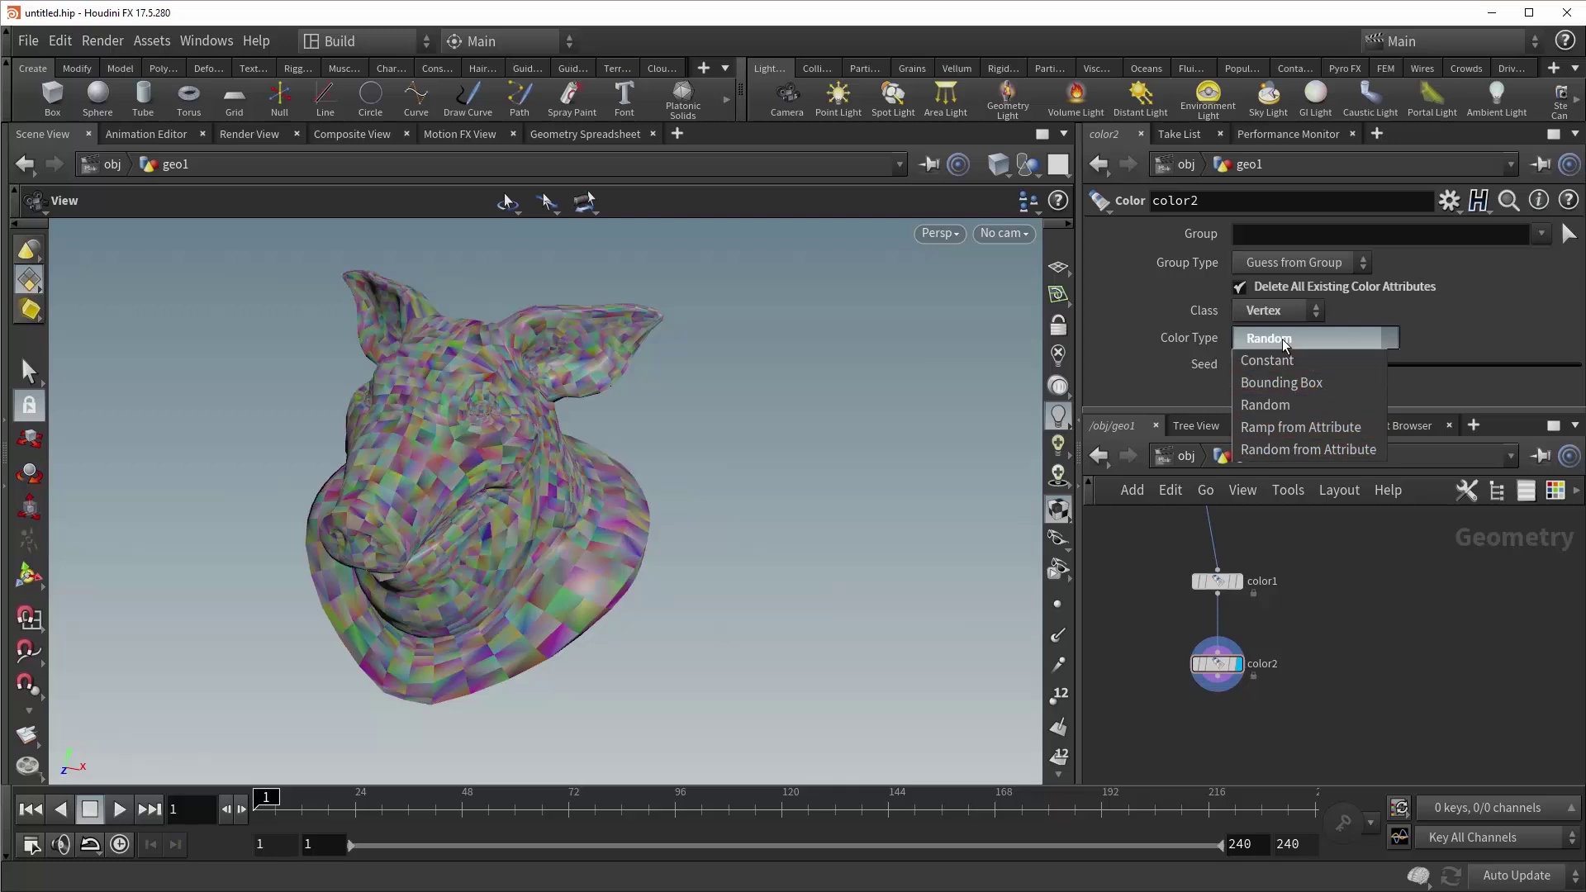
Switch color2's Color Type to Ramp from Attribute, turning the pig black.
left_click(1284, 342)
left_click(1285, 345)
left_click(1254, 423)
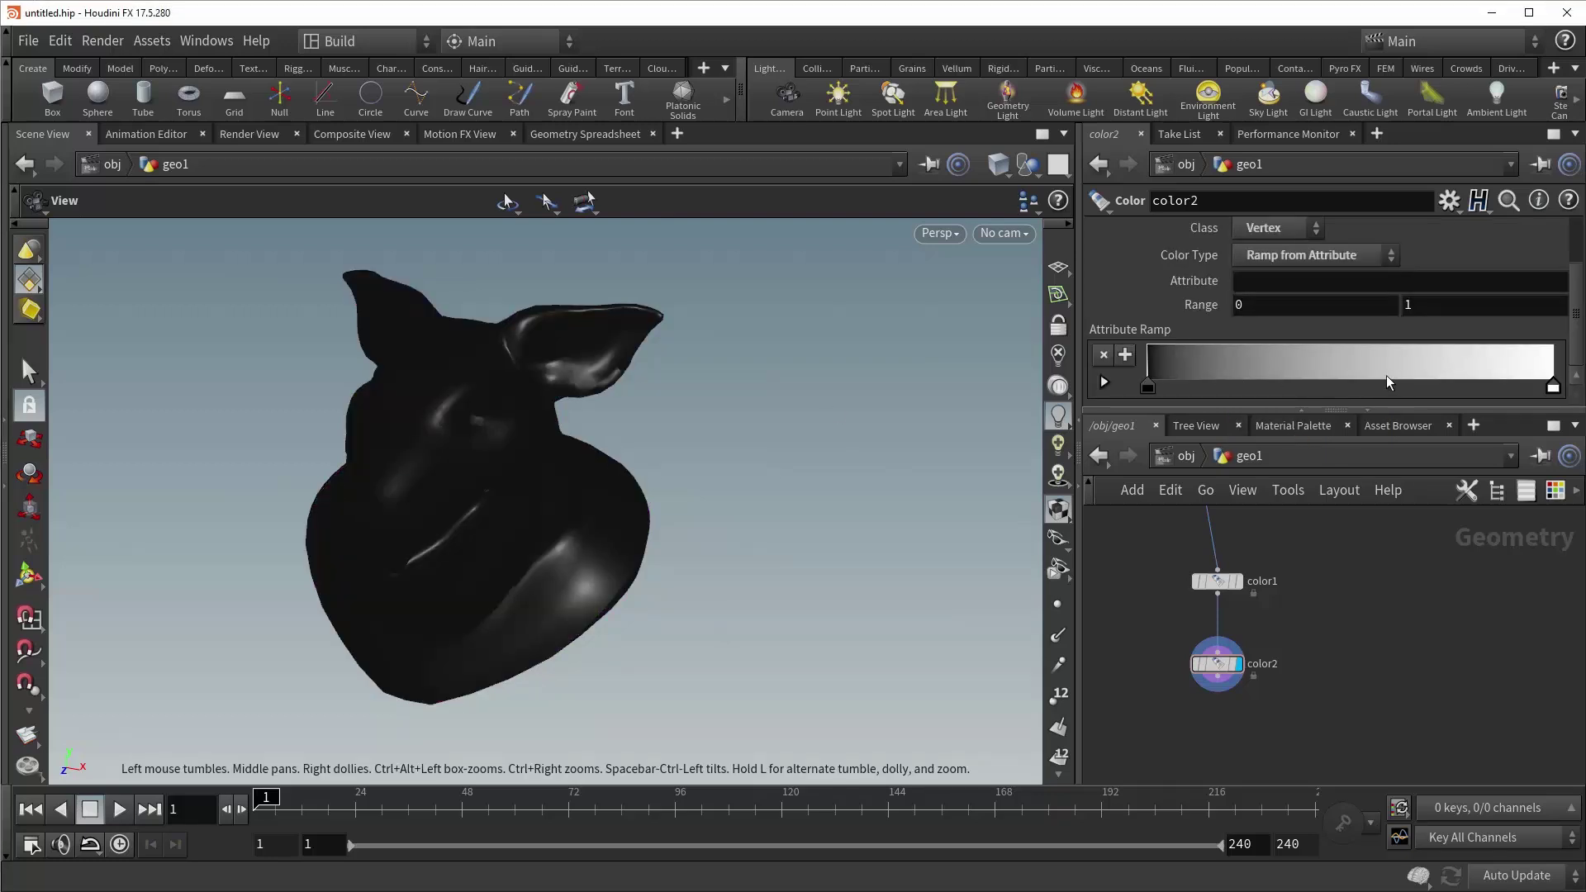
key("h")
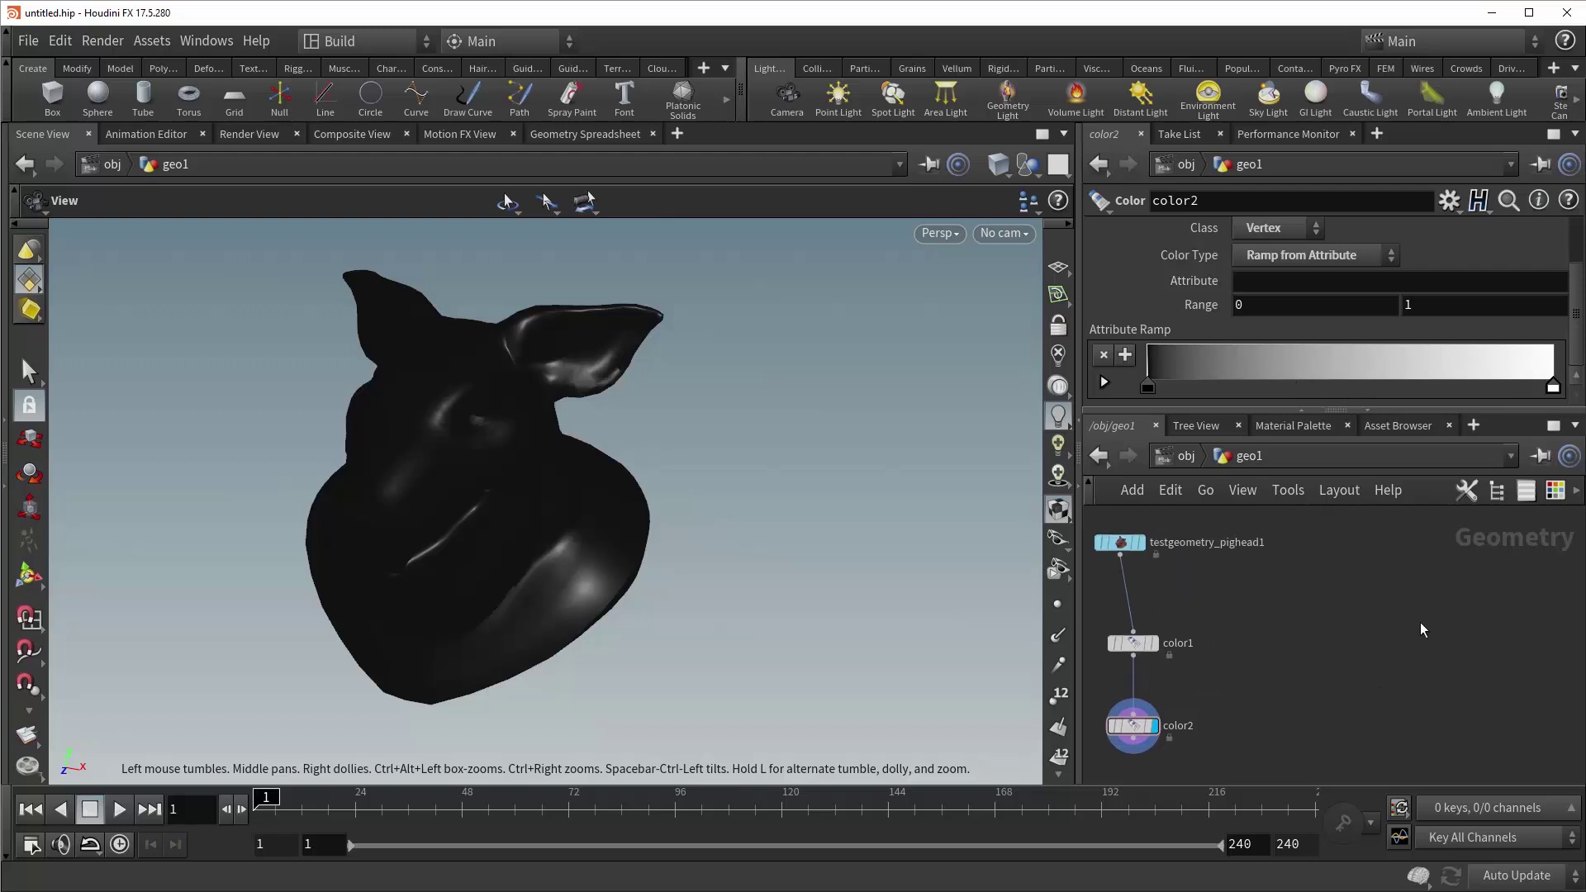
Add a sphere1 Sphere node to the network.
key("Tab")
type("sph")
key("Return")
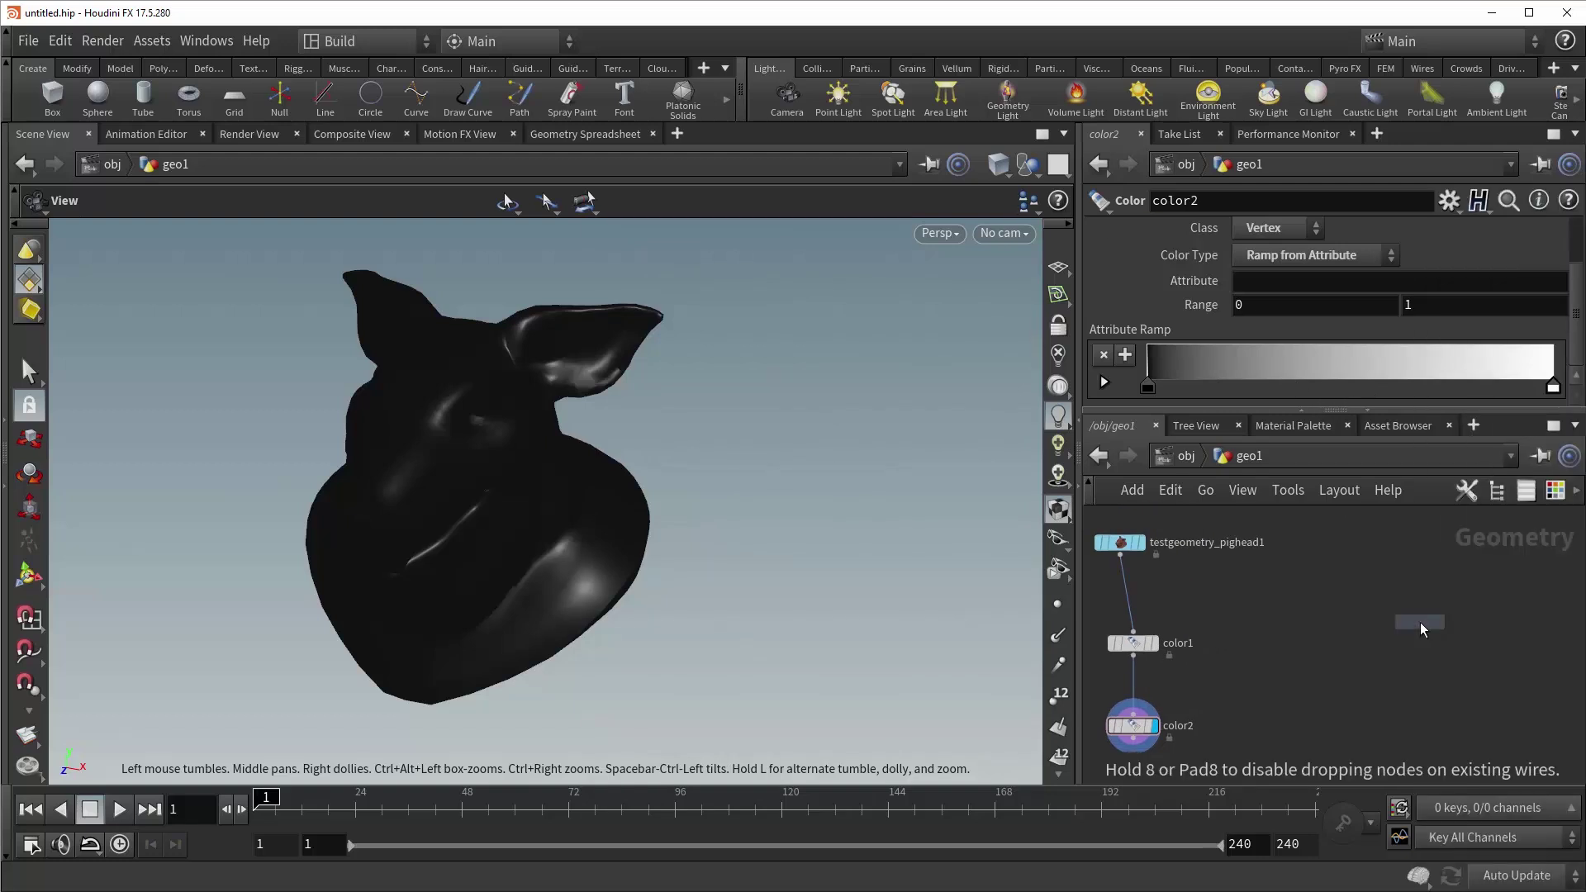
left_click(1396, 593)
Set sphere1's Primitive Type to Polygon and display it.
left_click(1312, 236)
left_click(1304, 276)
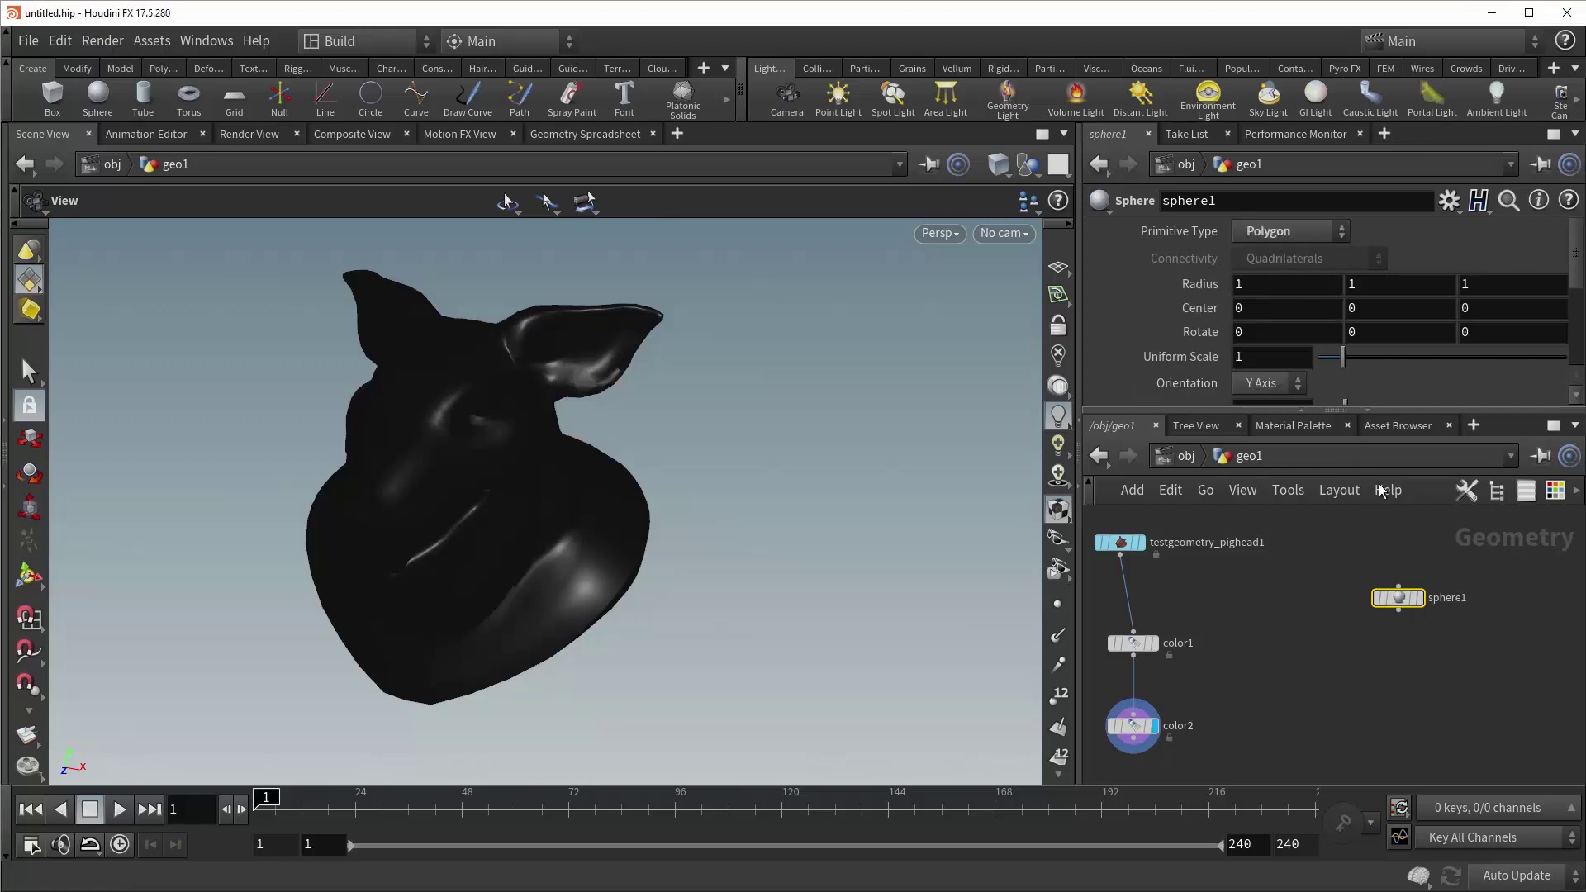
left_click(1416, 598)
middle_click_drag(1411, 717, 1292, 733)
Add a Copy and Transform node with 10 copies and Copy Number Attribute enabled.
key("Tab")
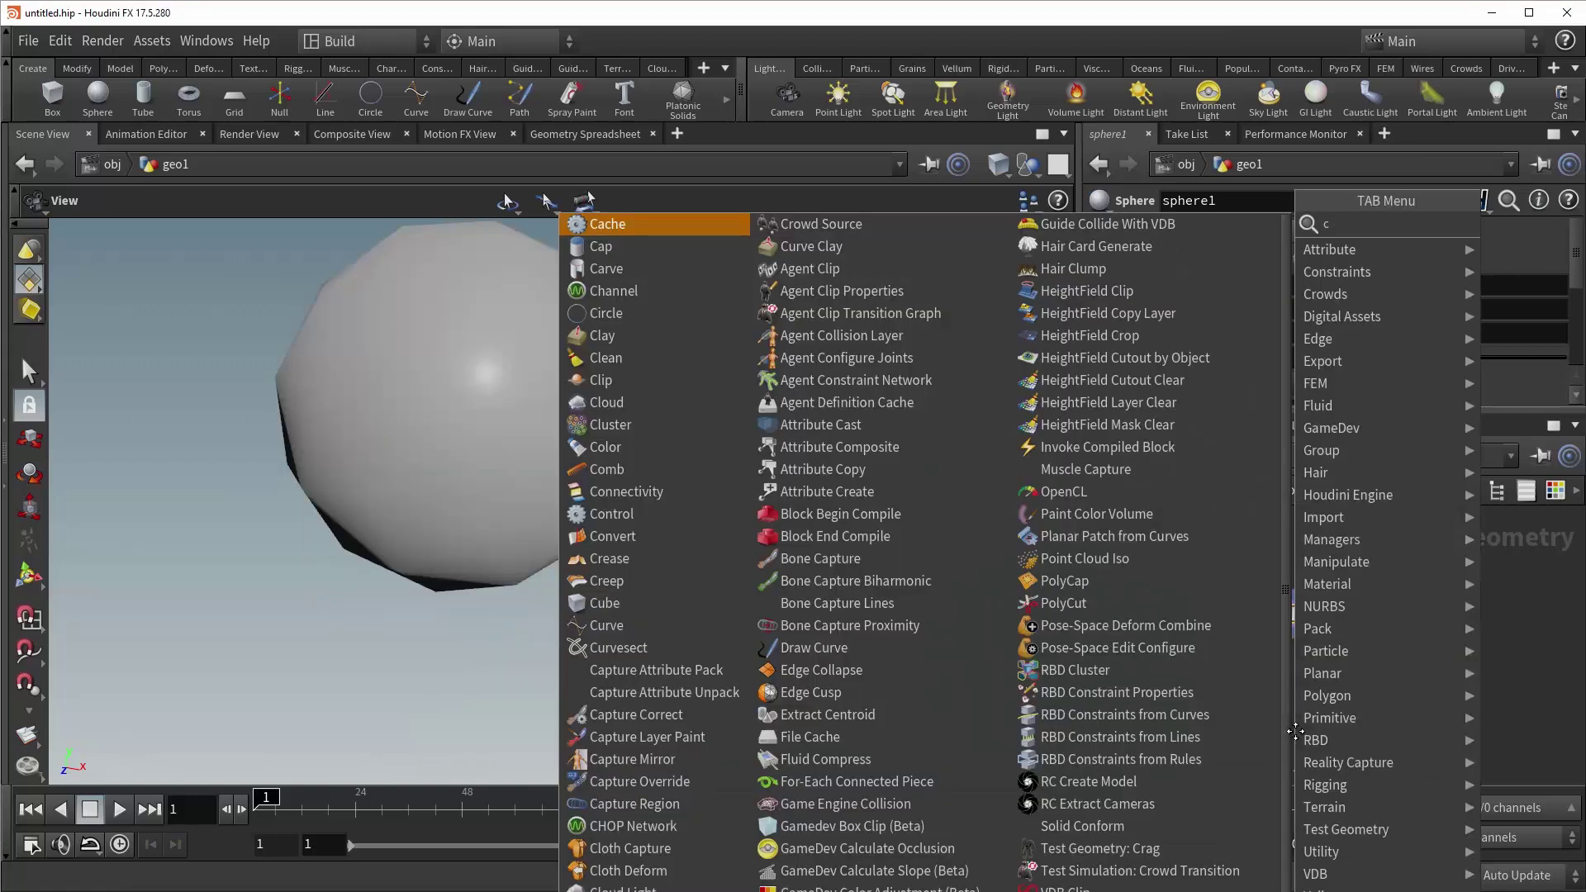
left_click(1529, 213)
left_click(1271, 690)
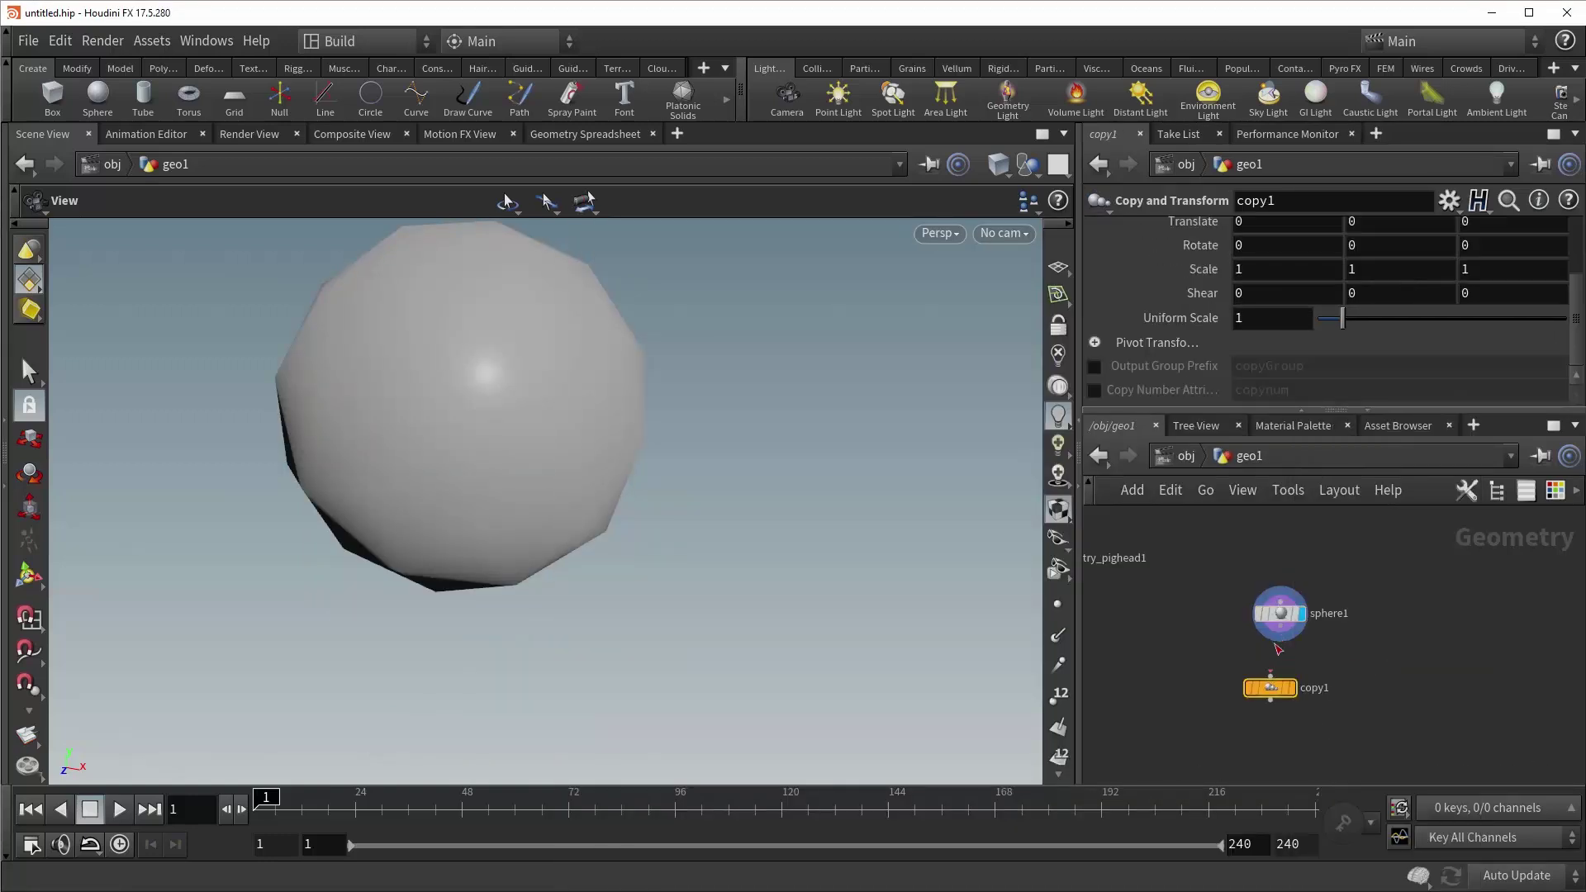
scroll(1389, 331, "up", 3)
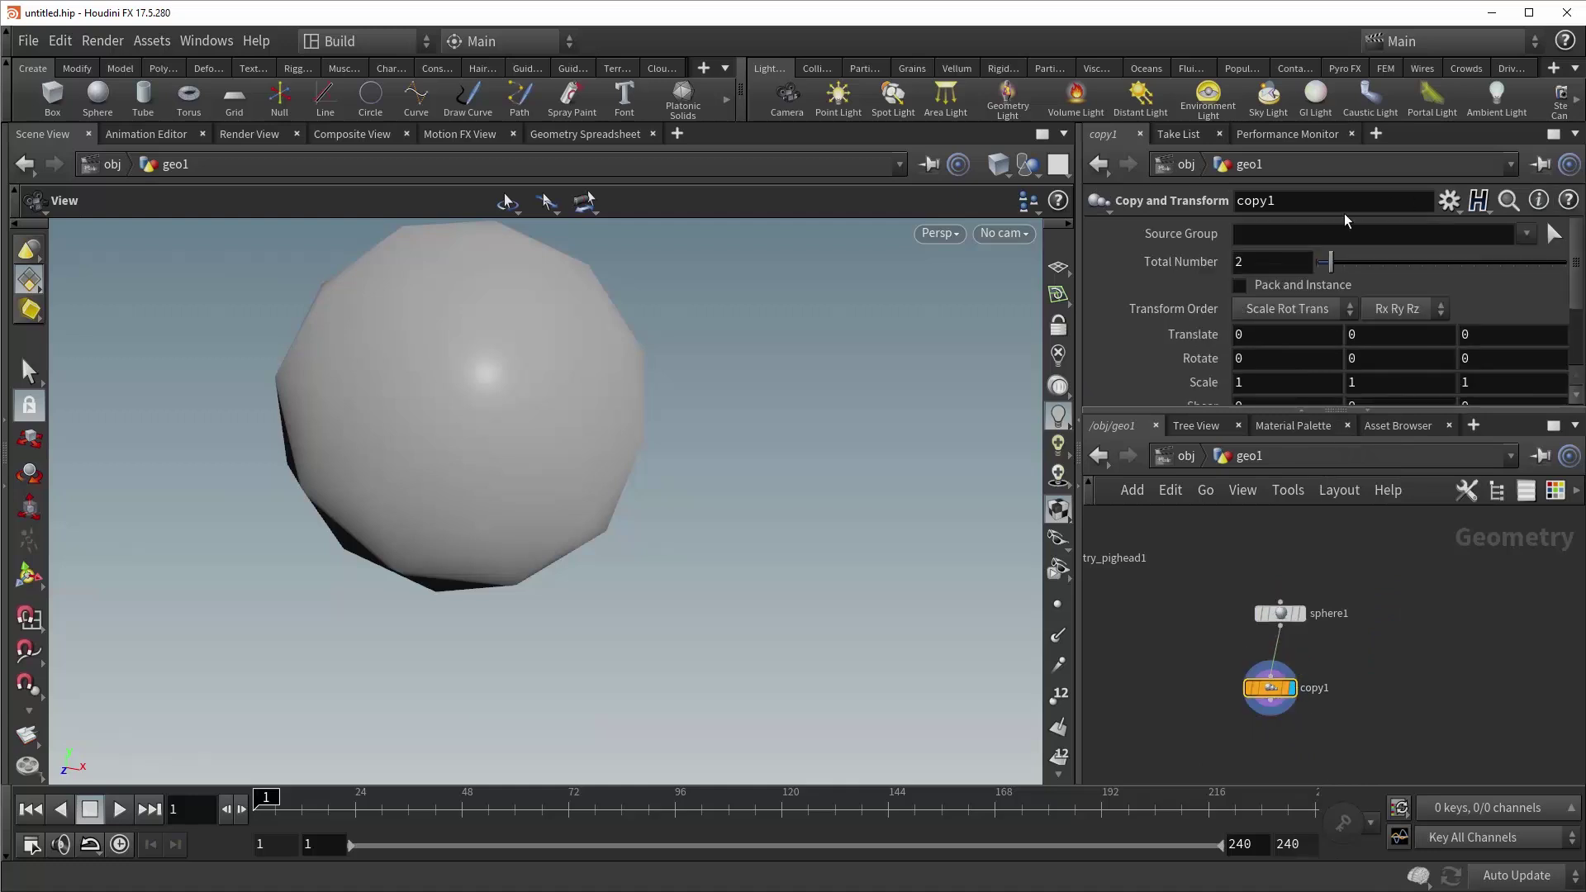
left_click(1303, 264)
type("10")
key("Return")
left_click_drag(1580, 294, 1581, 370)
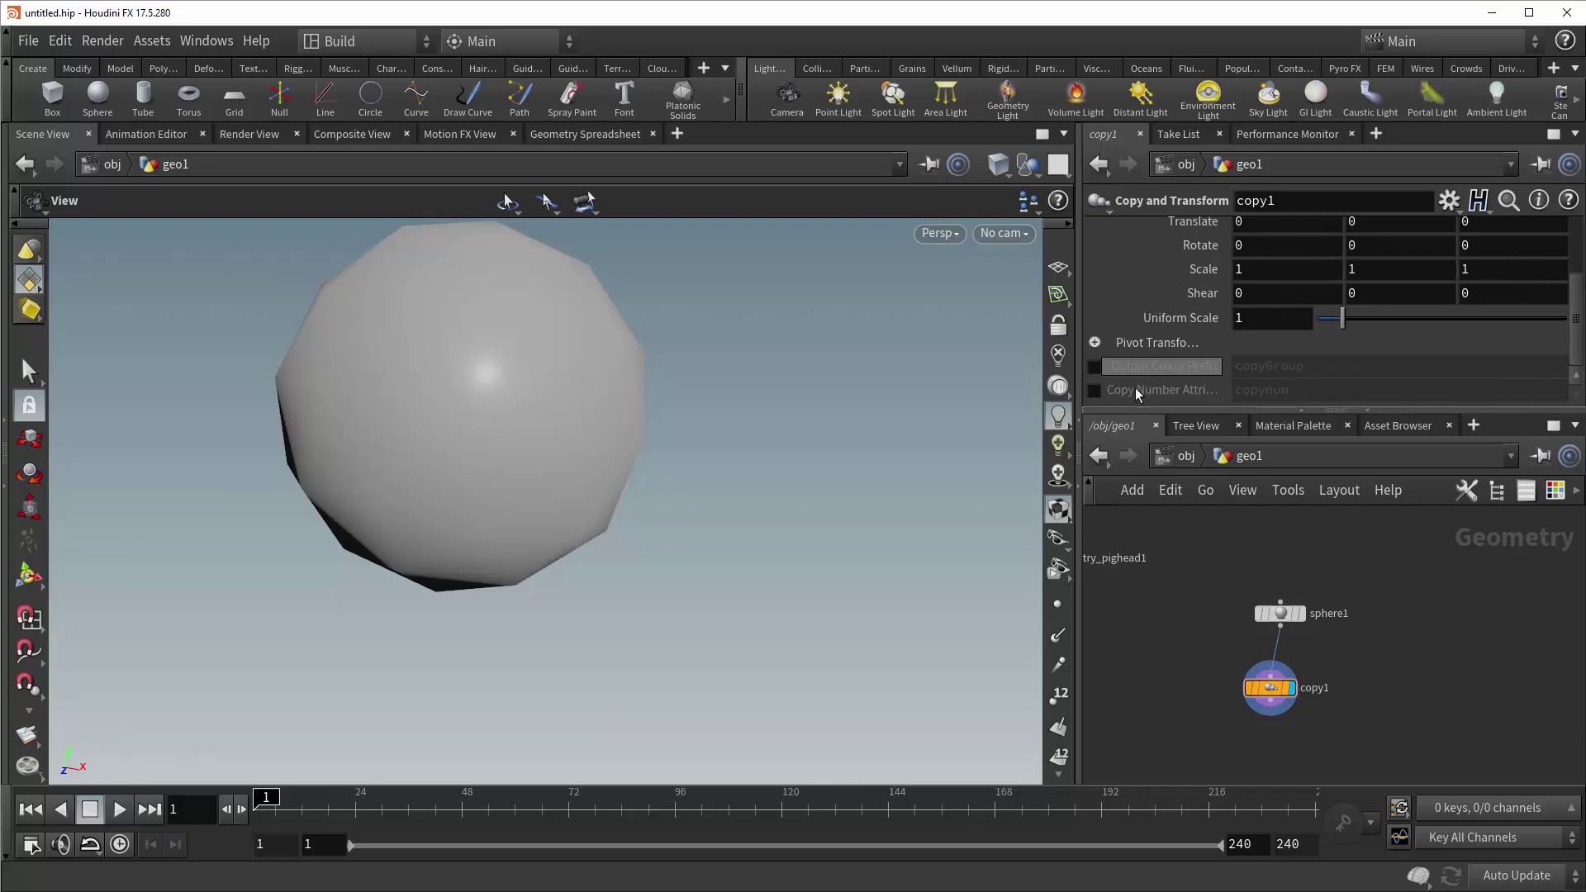
left_click(1094, 390)
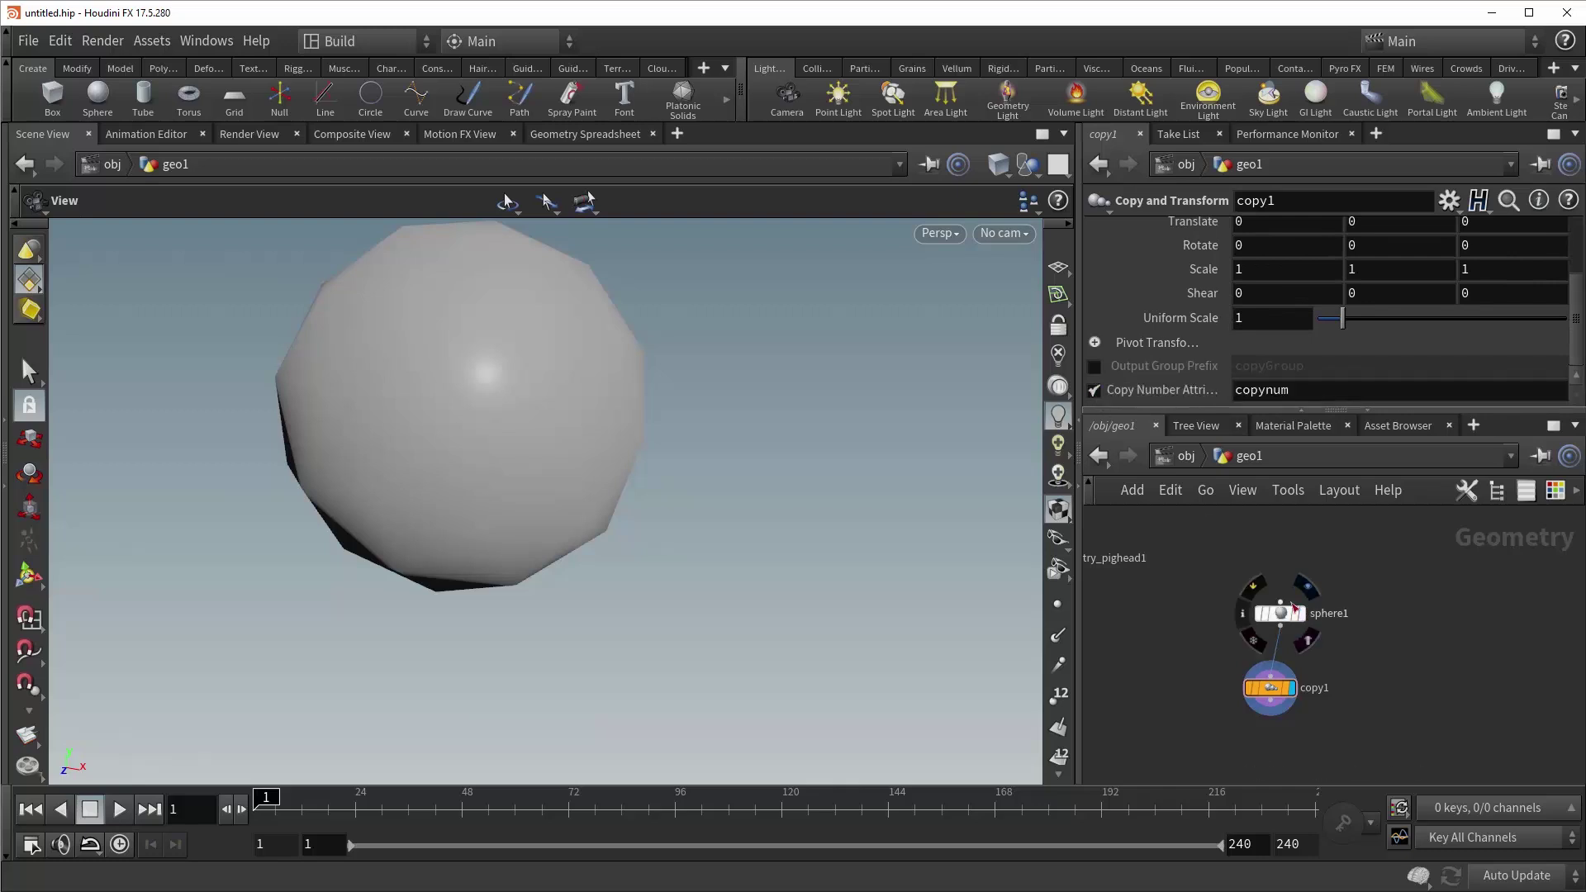
left_click_drag(1270, 689, 1281, 664)
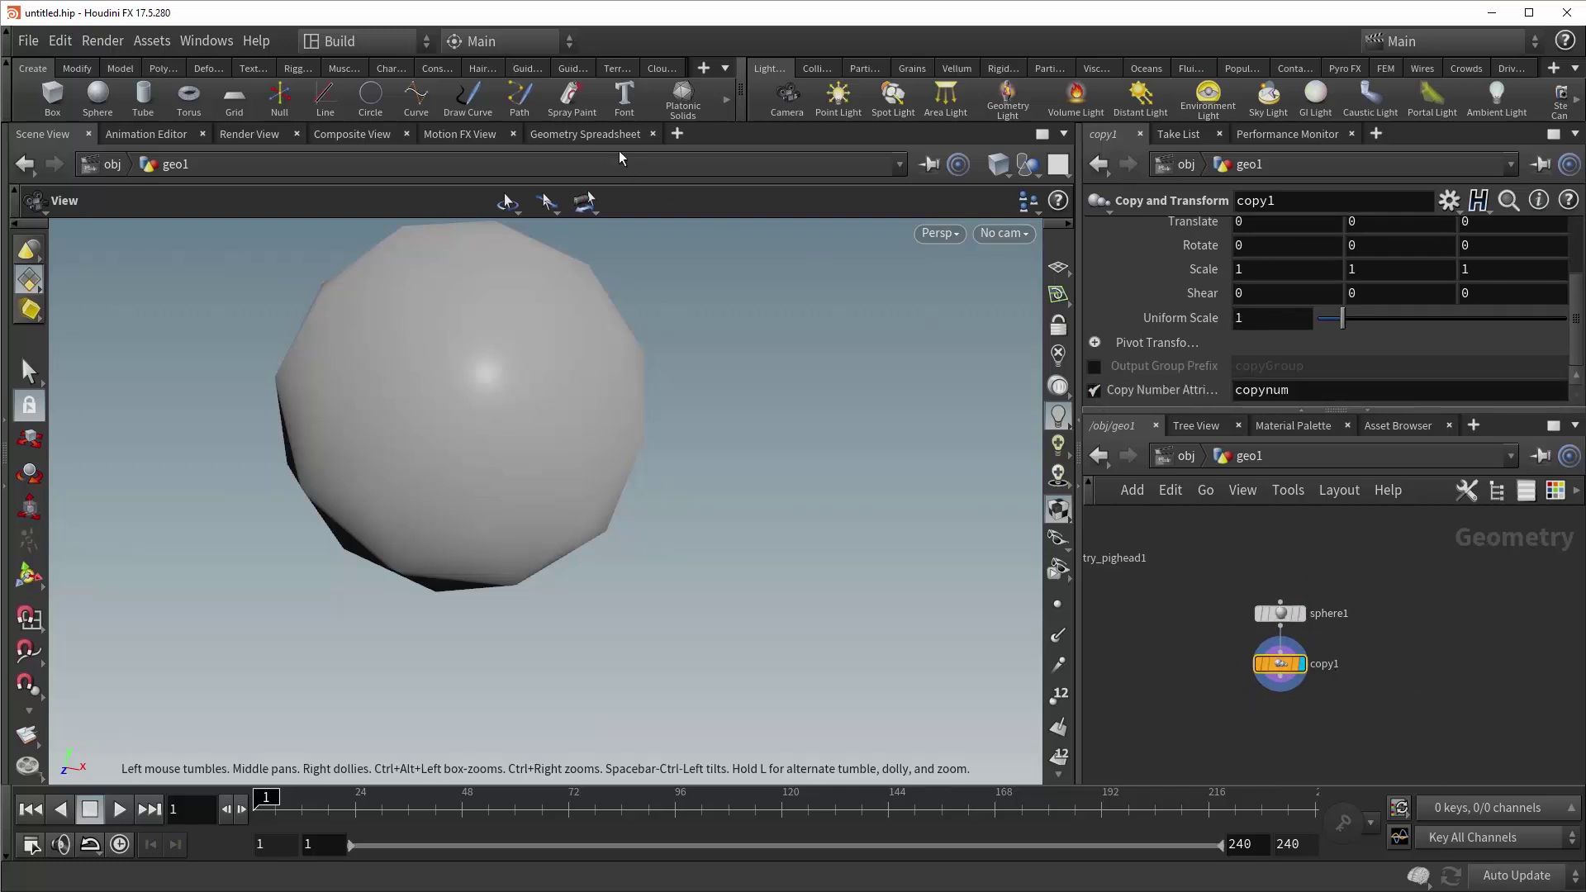
Check the copynum primitive values in the Geometry Spreadsheet.
left_click(587, 134)
left_click(172, 201)
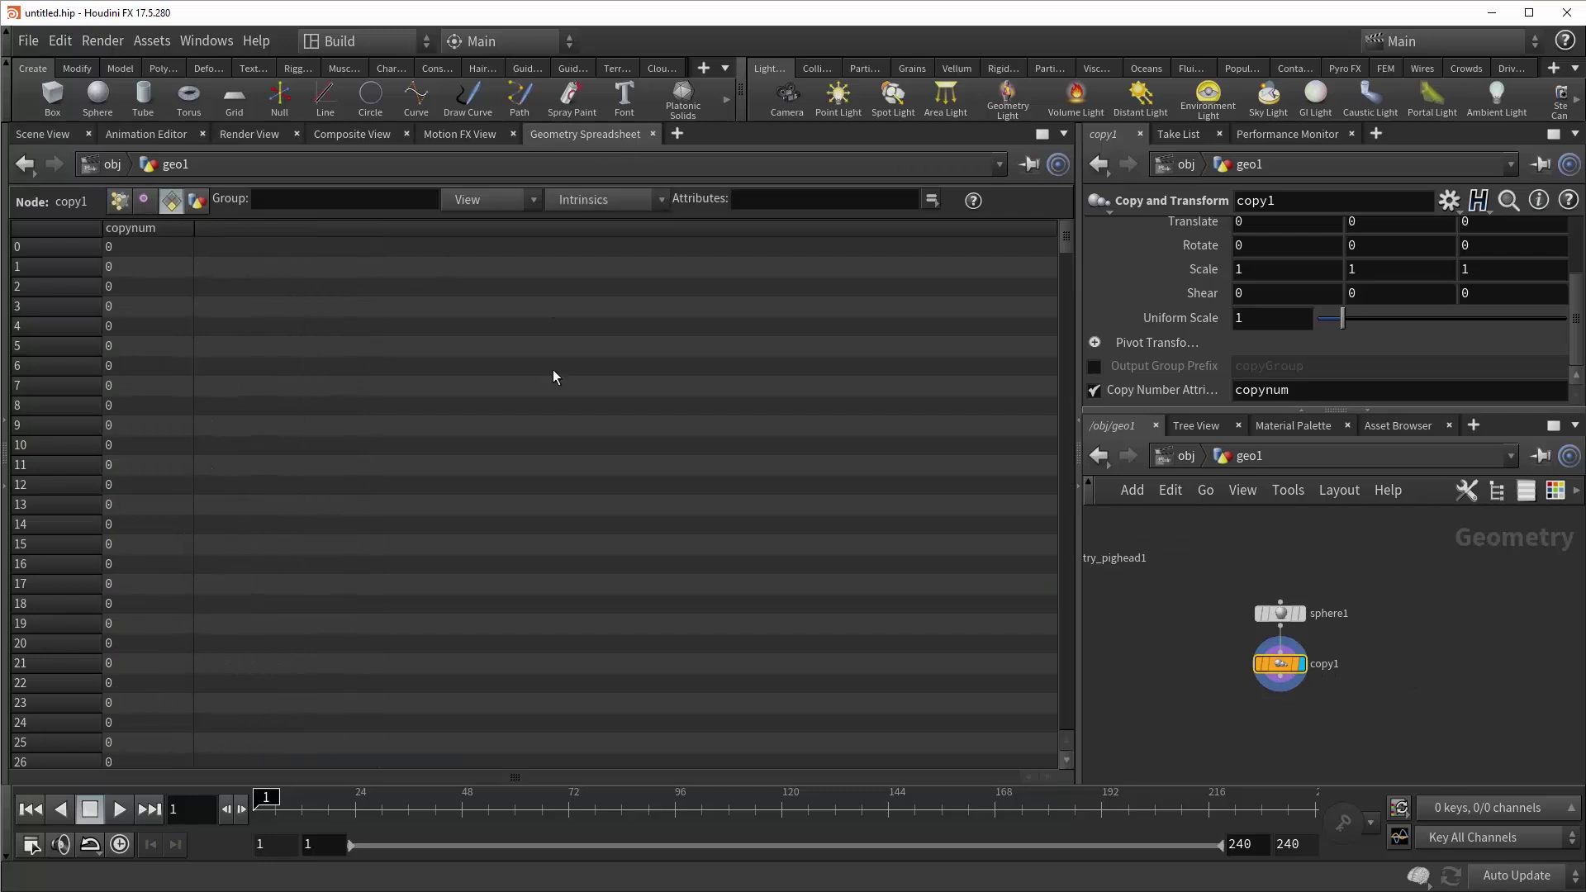
left_click_drag(1068, 240, 1030, 692)
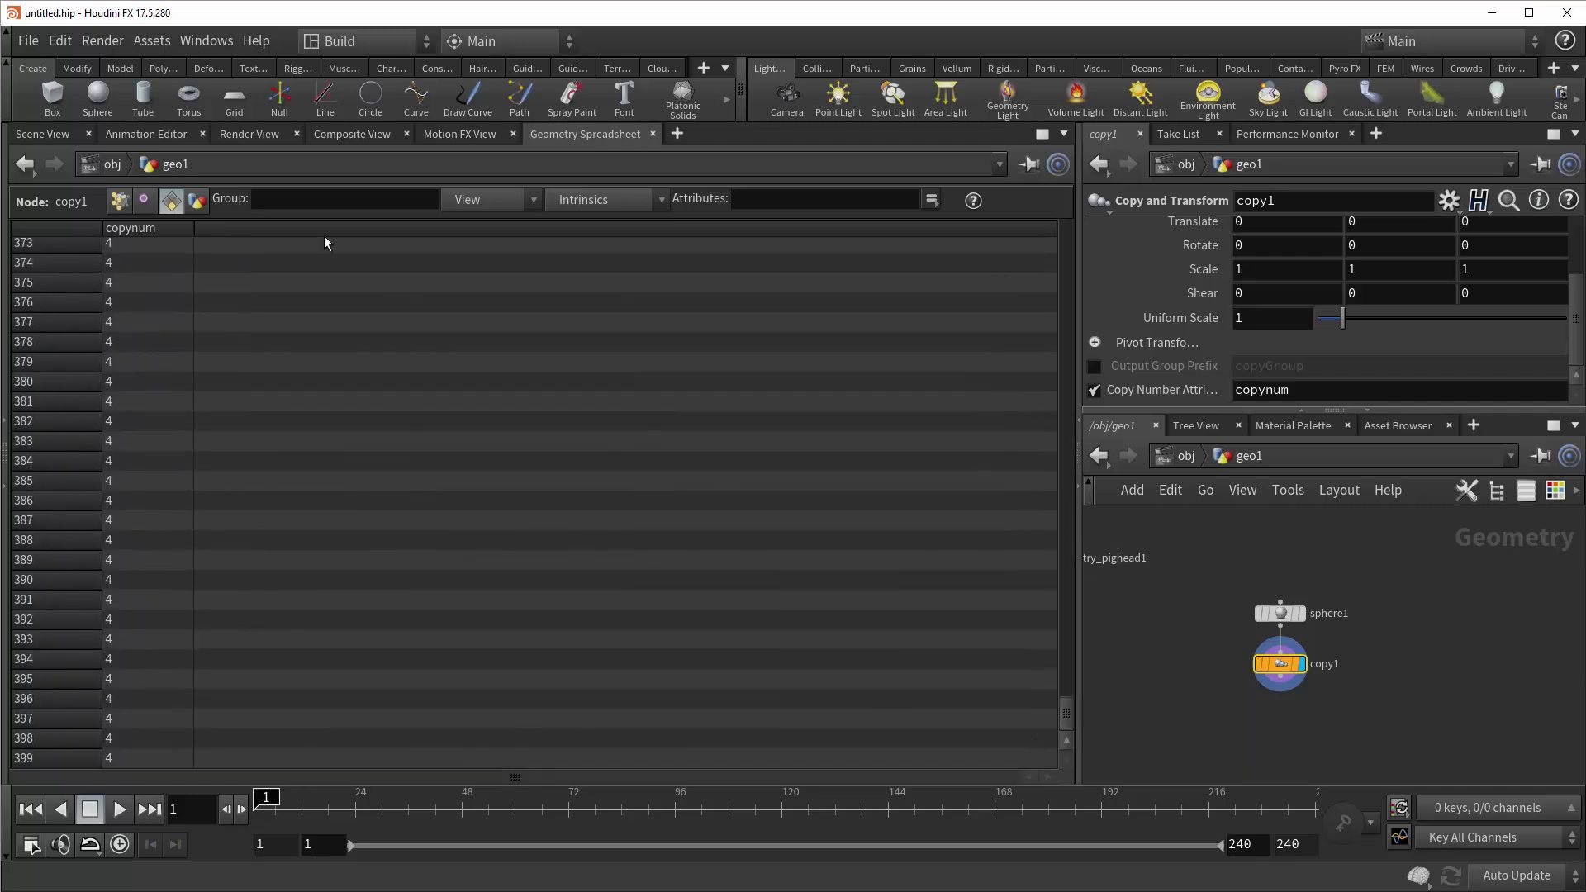
left_click(50, 135)
Add color3 below copy1 using Ramp from Attribute per Primitive on copynum.
middle_click_drag(1397, 697, 1386, 651)
key("Tab")
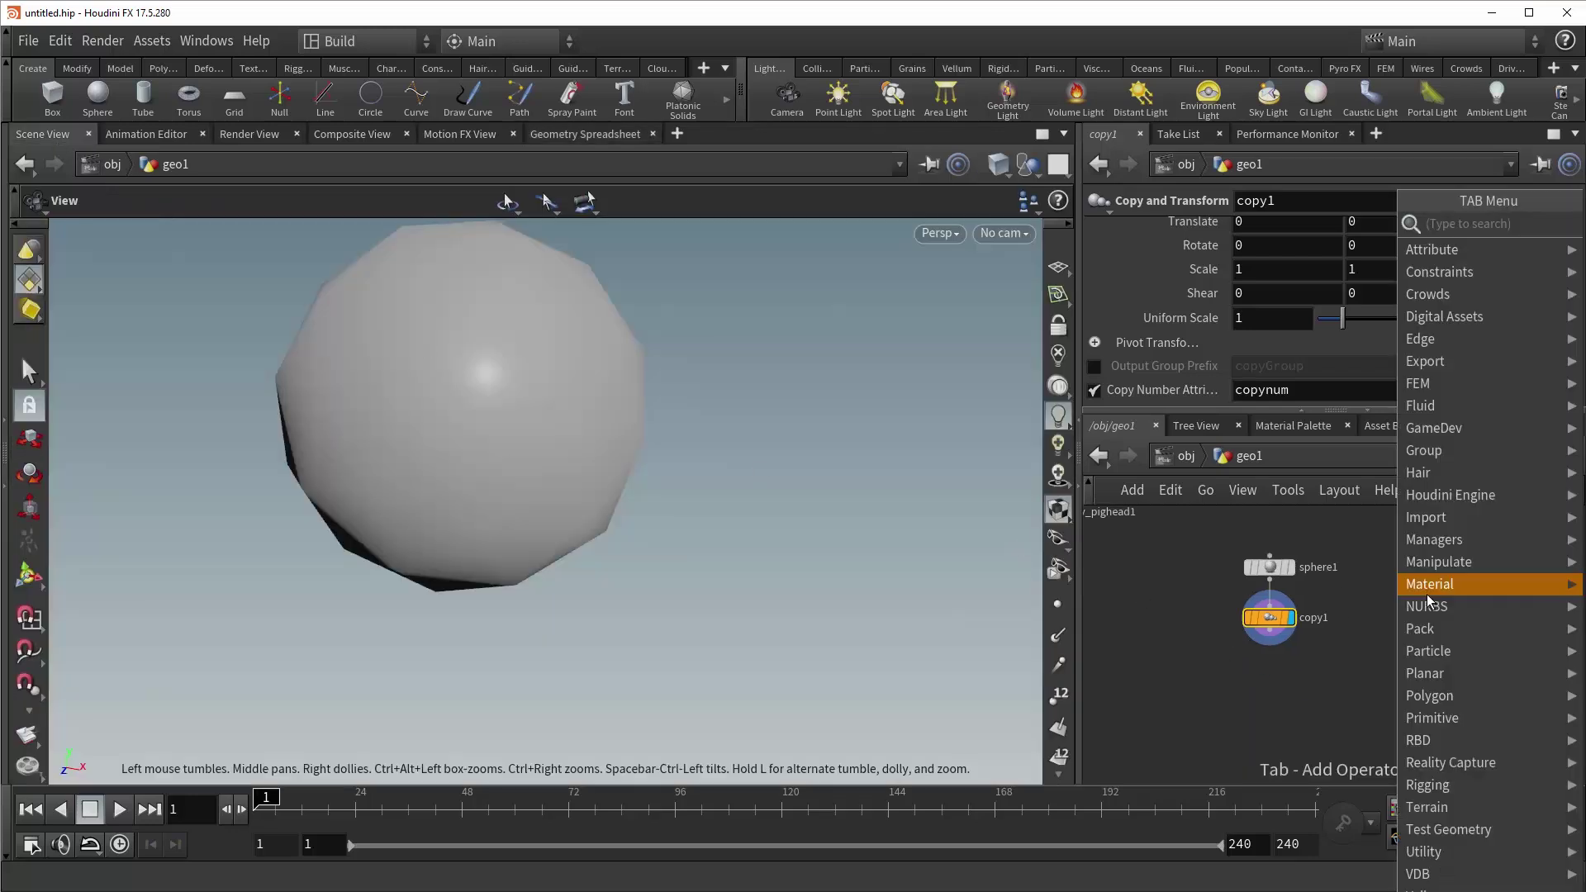
left_click(1426, 594)
left_click(1277, 681)
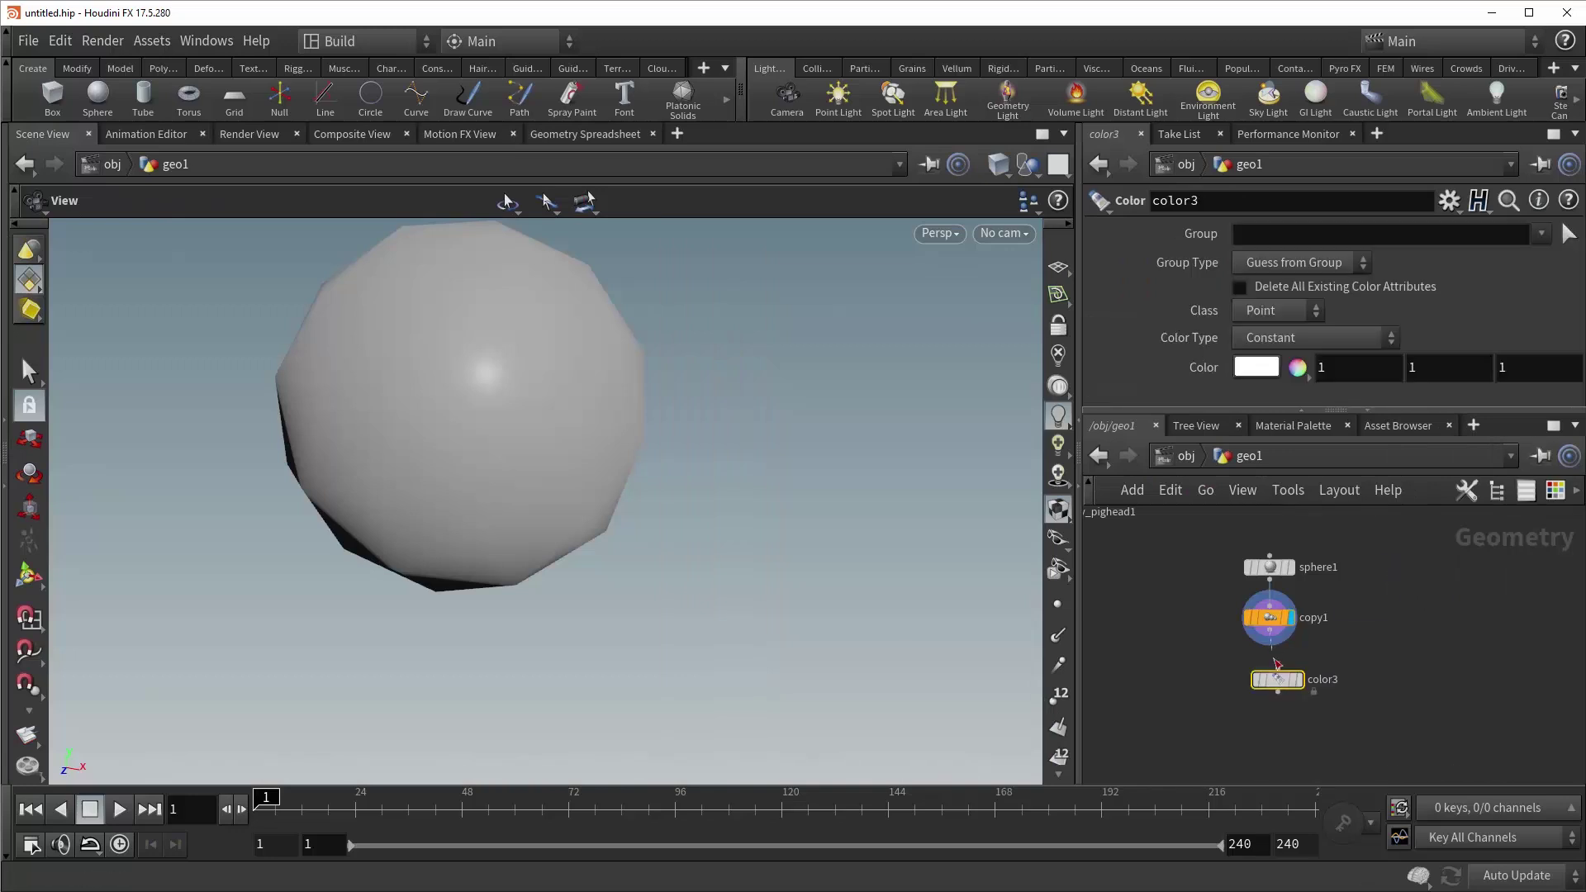
left_click(1256, 339)
left_click(1292, 425)
left_click(1270, 230)
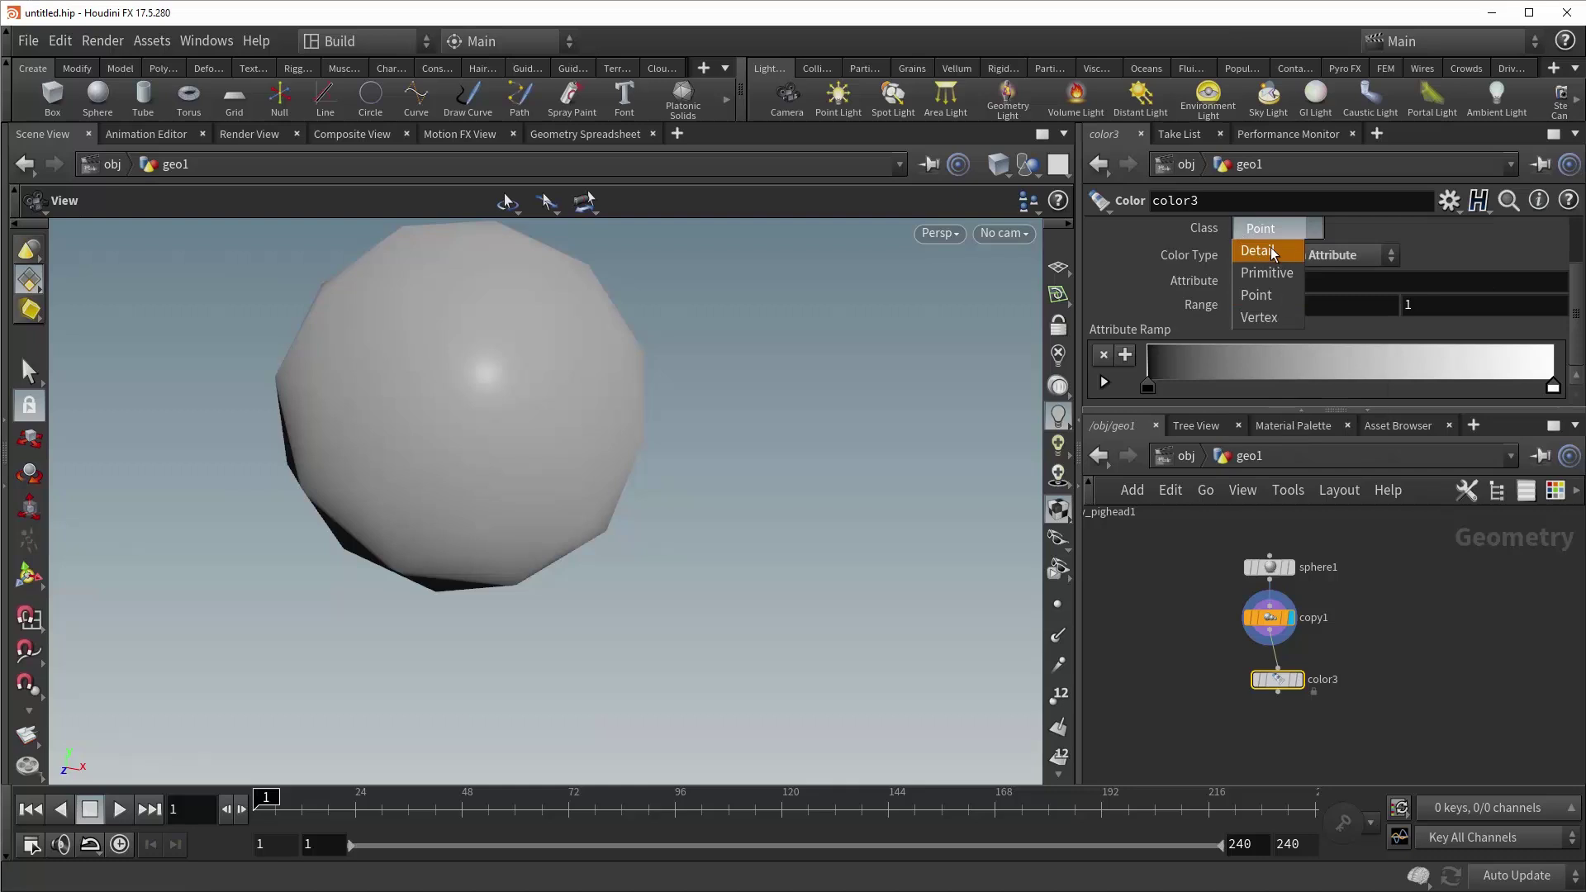
left_click(1276, 280)
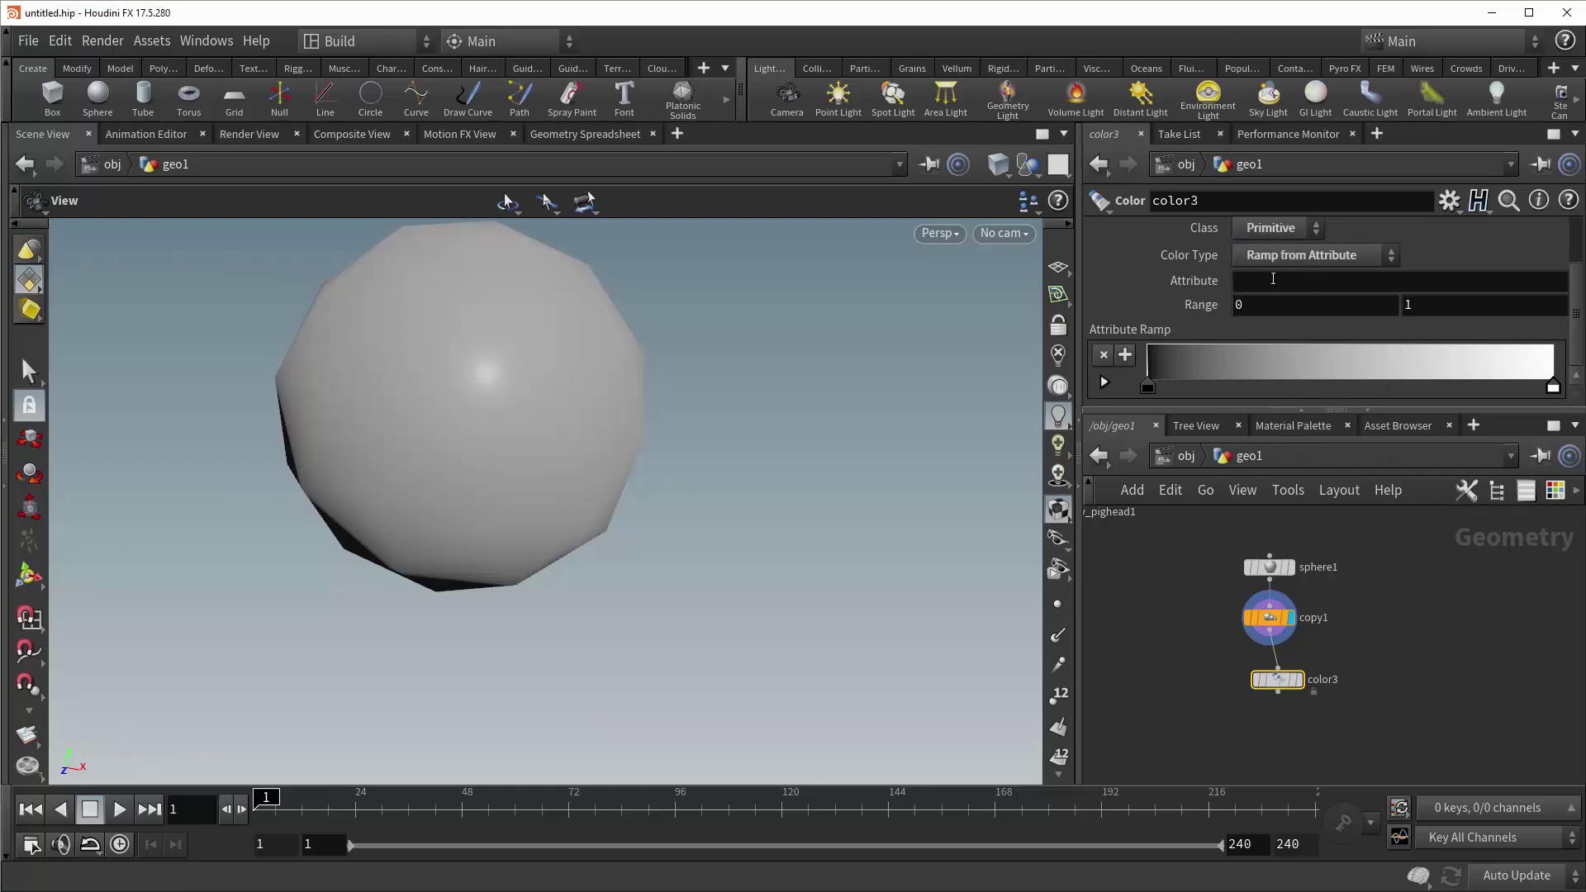
left_click(1273, 280)
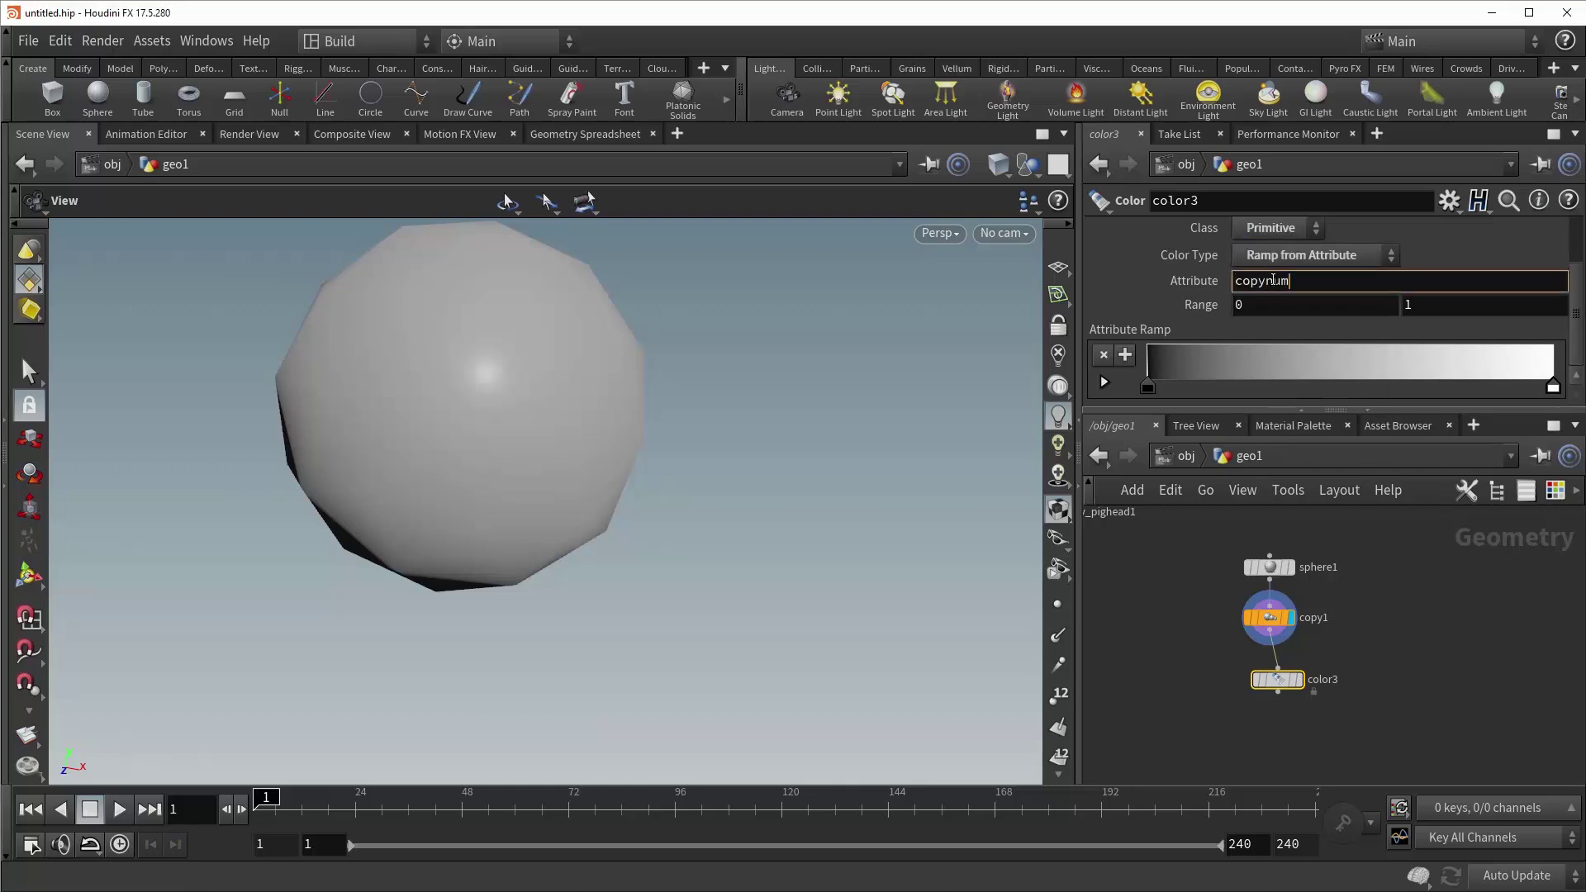
key("Return")
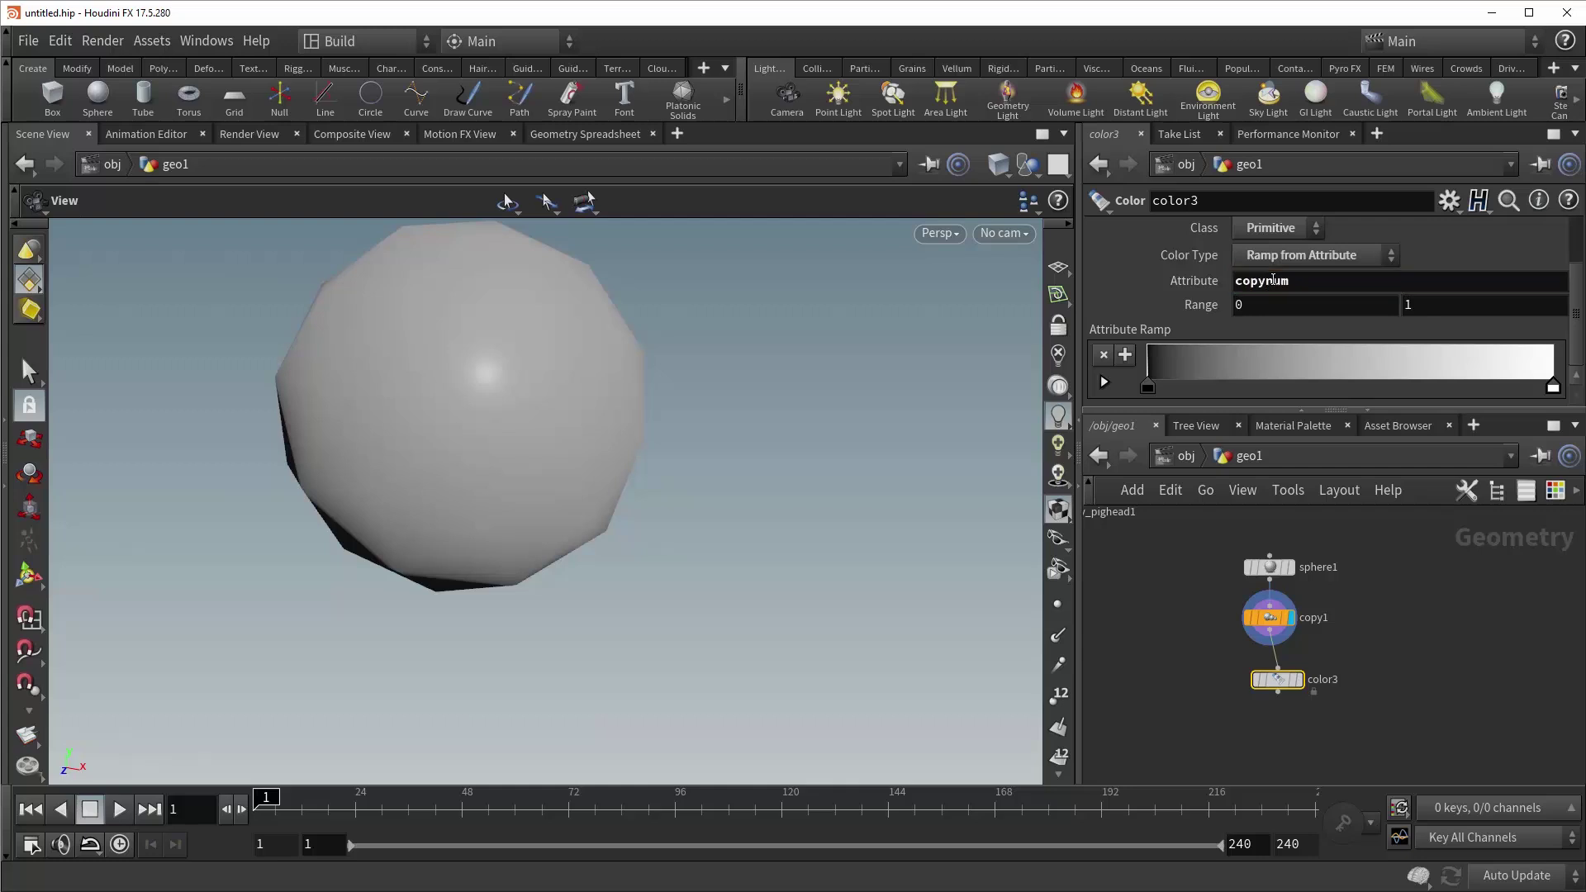
Display color3's result and set copy1's Translate X to 2.
left_click(1302, 680)
scroll(648, 404, "down", 3)
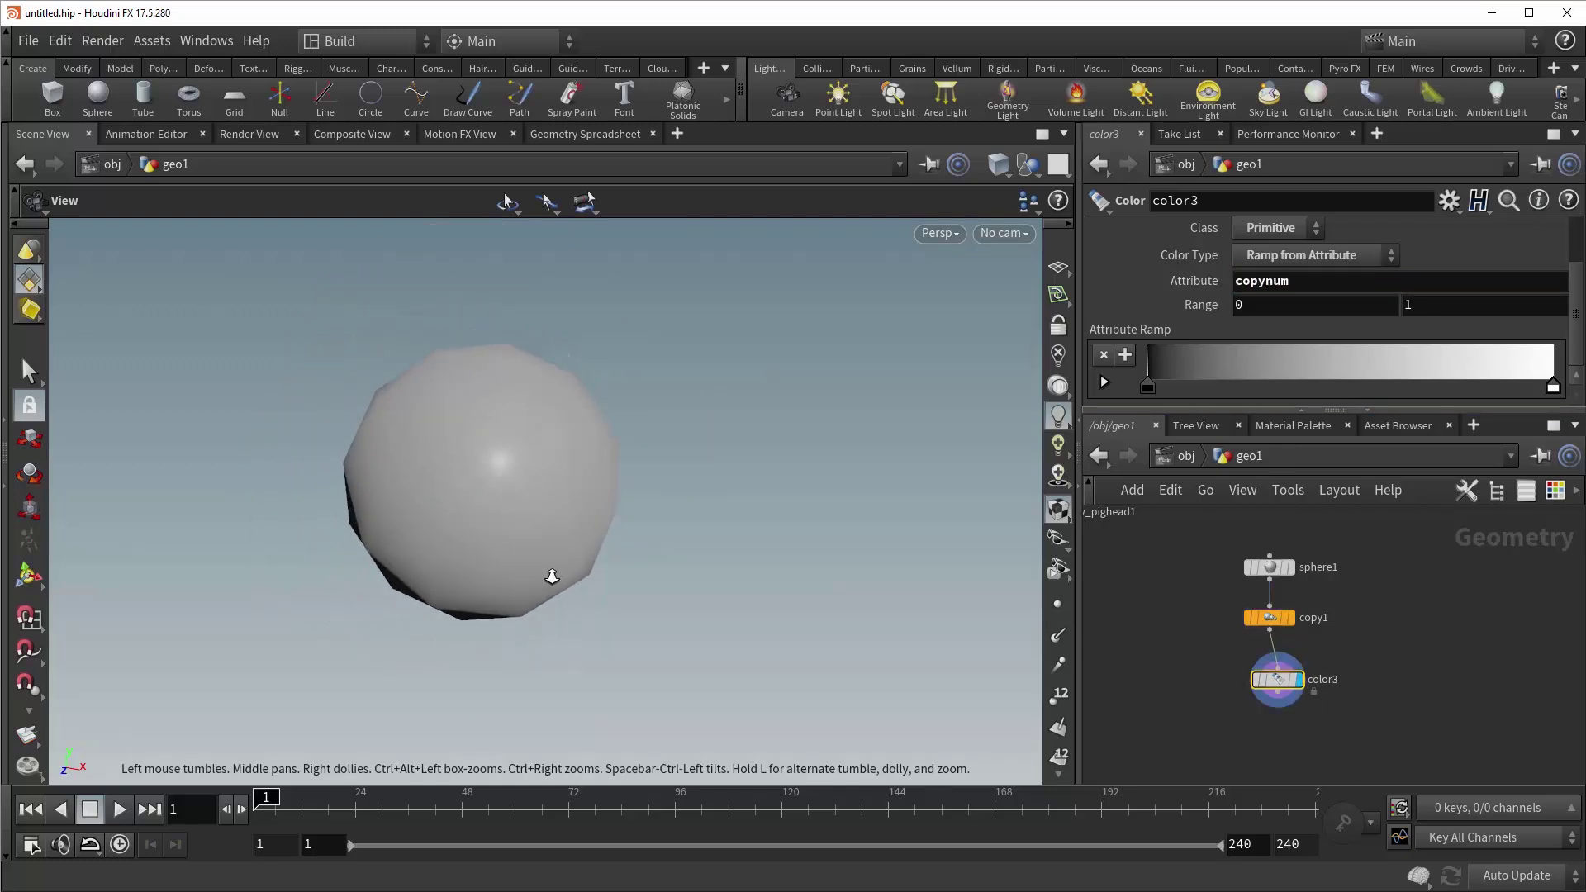
scroll(1580, 300, "up", 2)
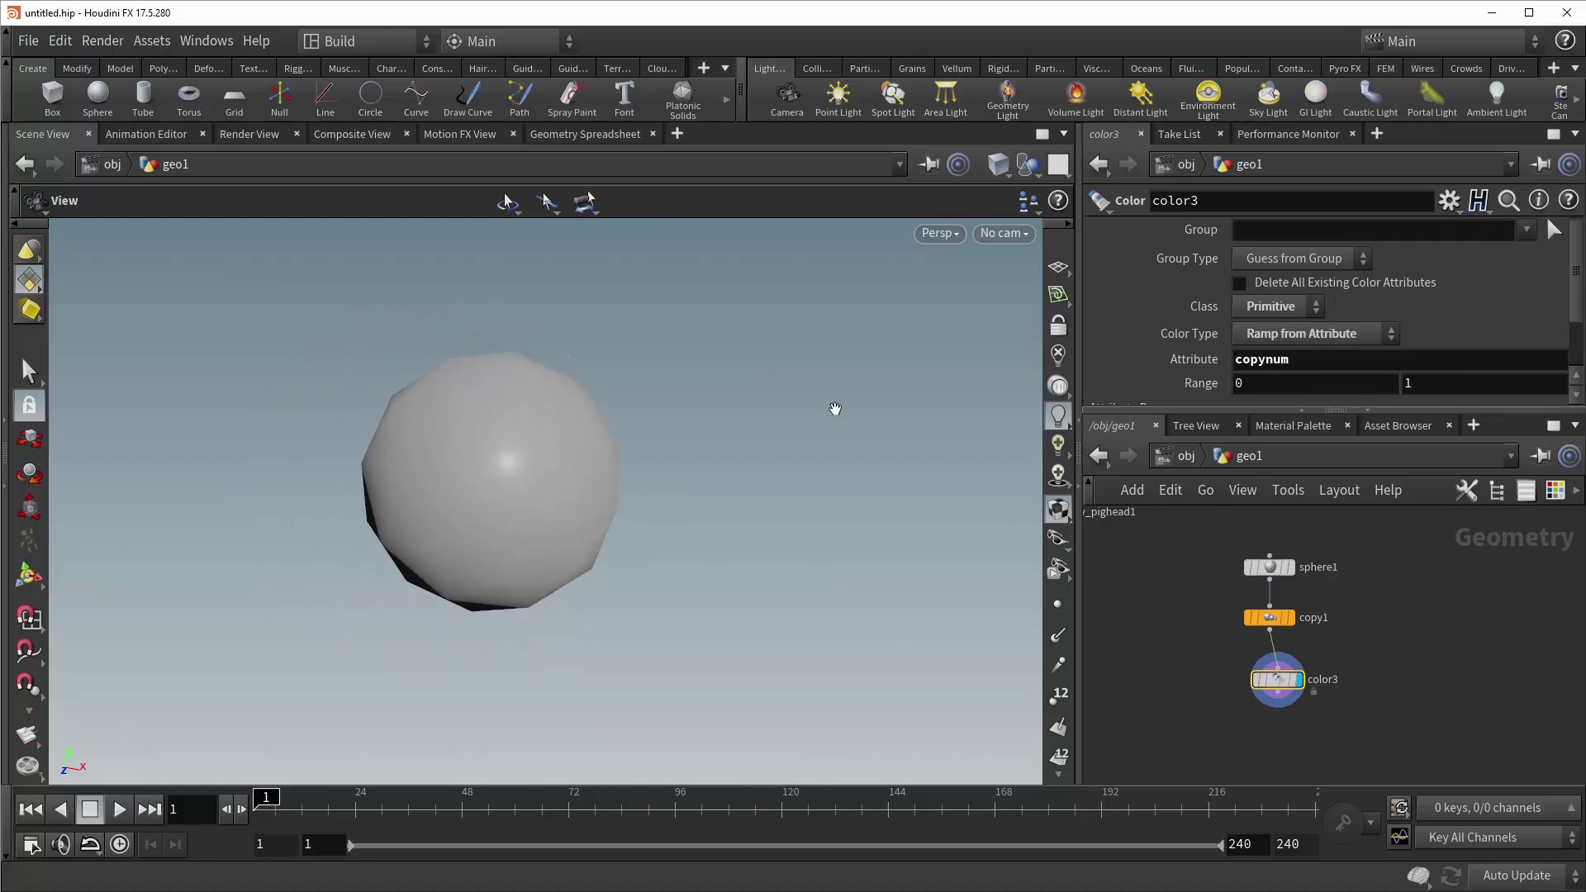
scroll(591, 578, "down", 2)
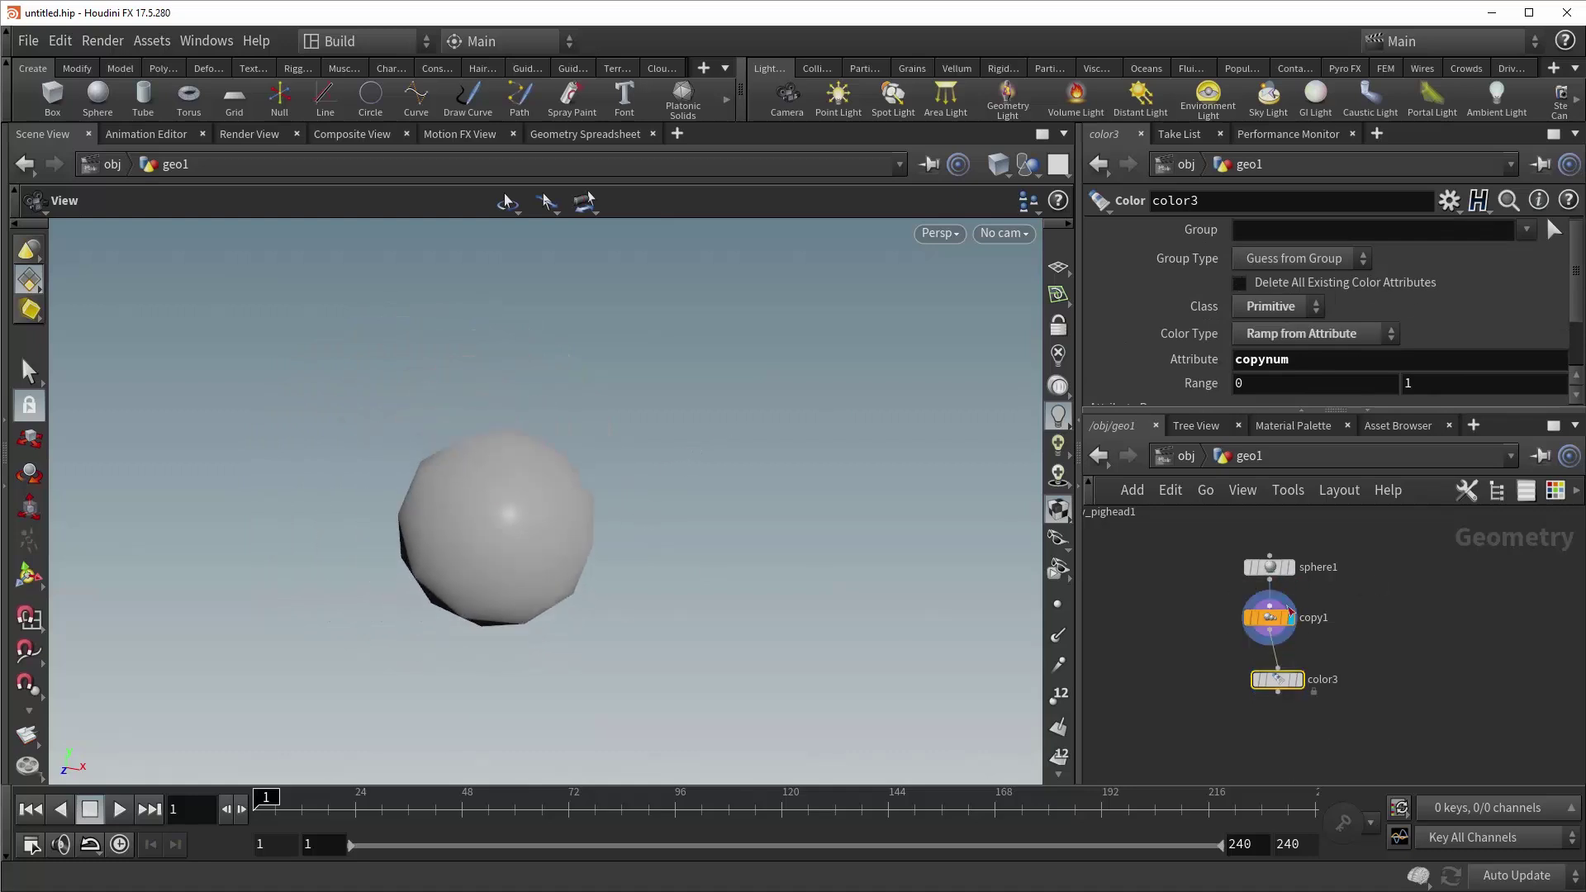
left_click(1270, 617)
scroll(1581, 358, "up", 3)
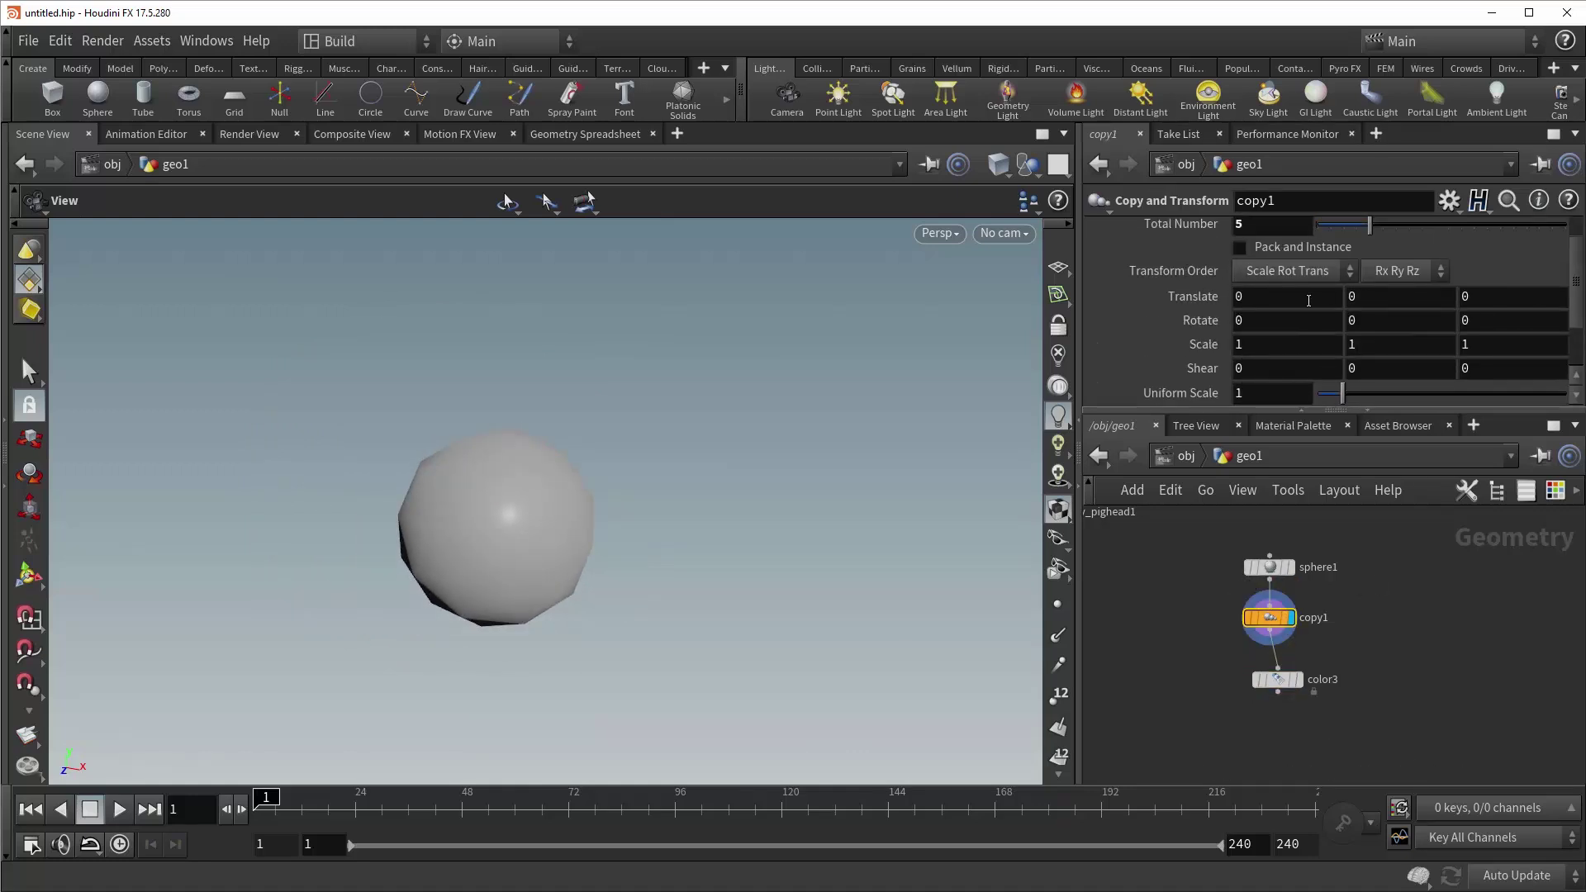
middle_click_drag(1299, 301, 1508, 343)
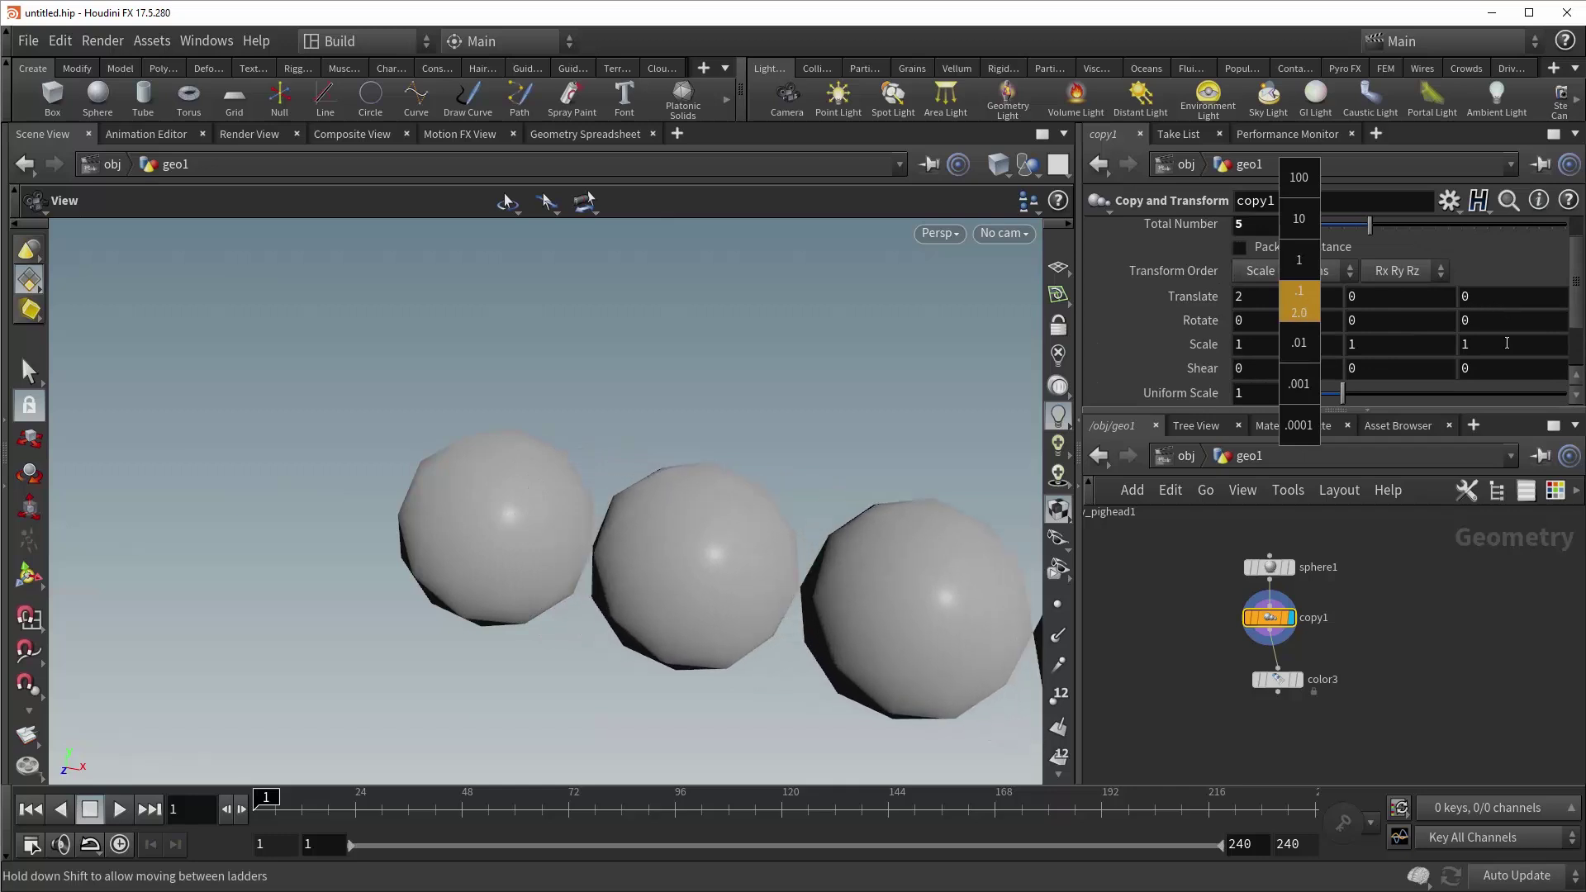
Frame the row of five spheres, first black and the rest white.
left_click(1299, 680)
left_click_drag(867, 529, 658, 527)
scroll(788, 527, "down", 3)
middle_click_drag(788, 527, 706, 530)
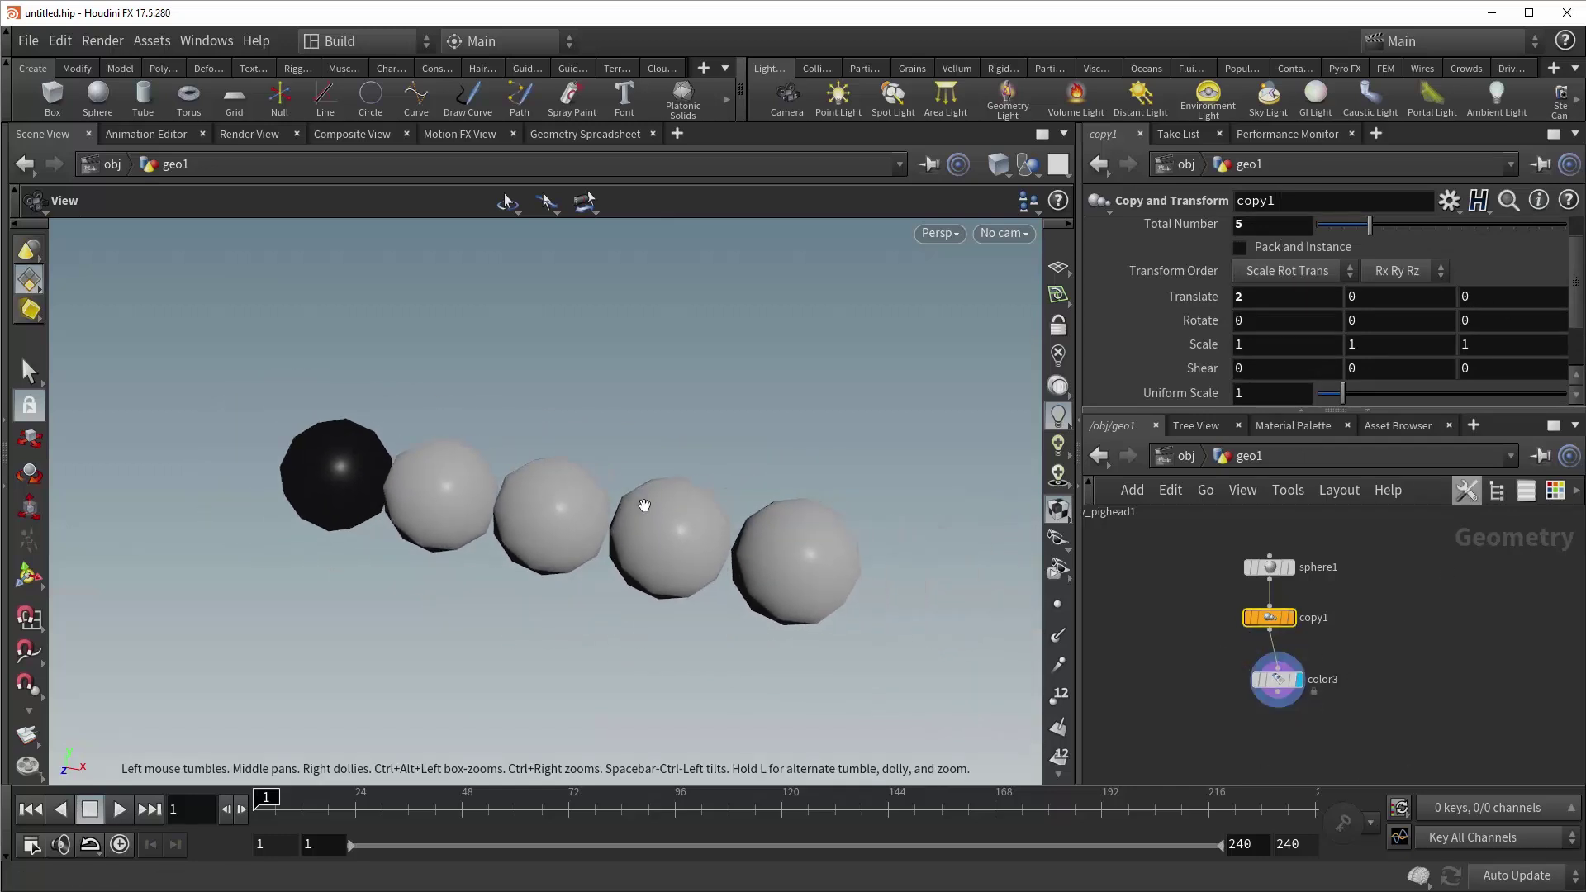
left_click(1283, 686)
scroll(1328, 342, "down", 2)
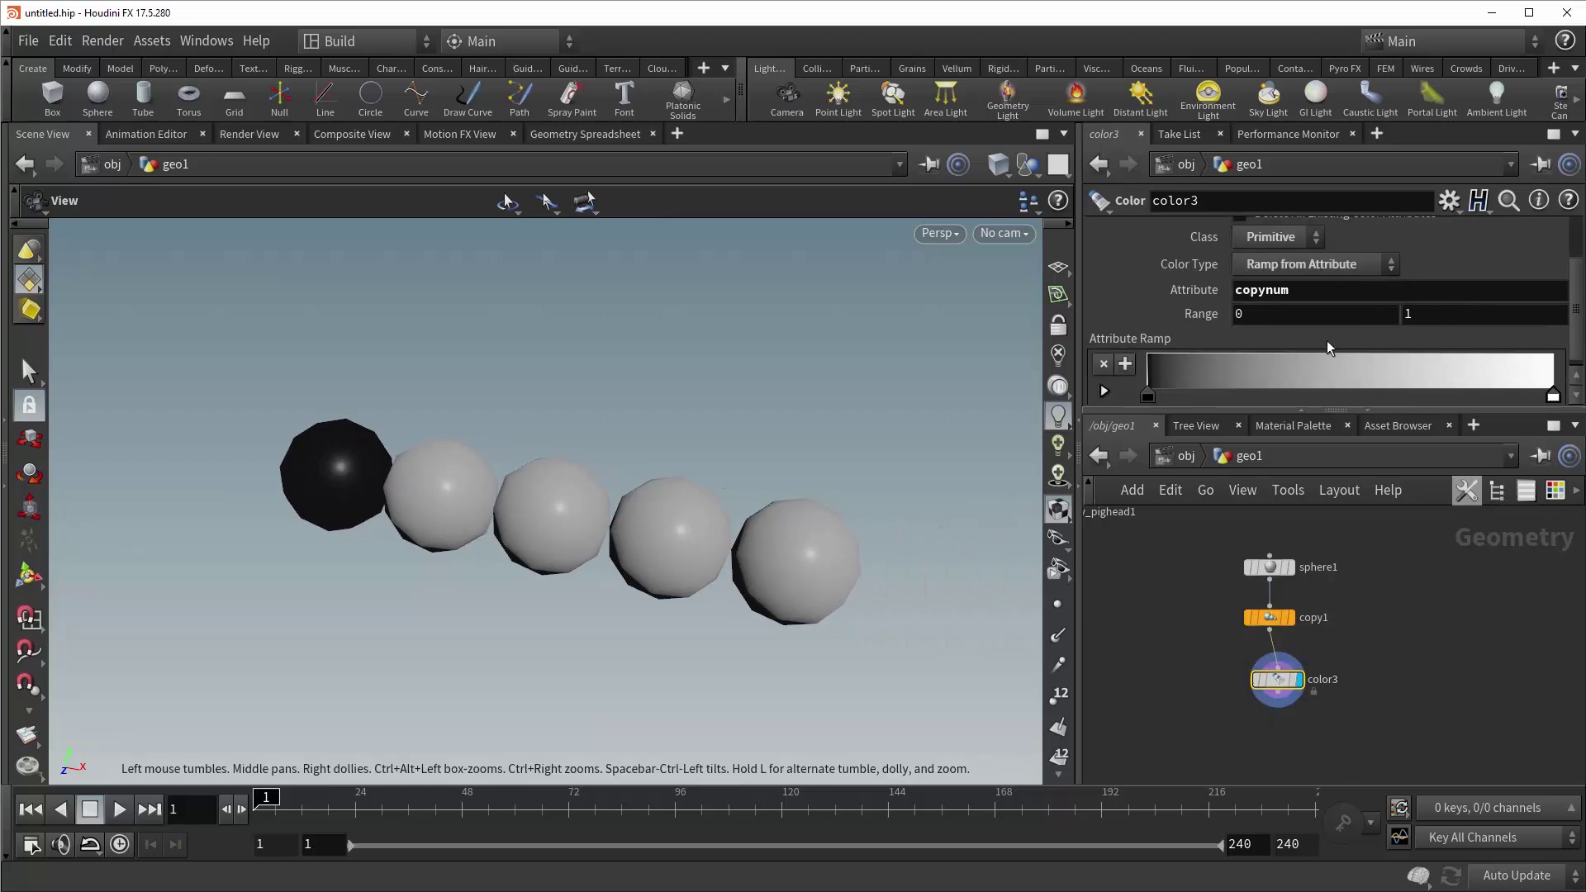
Set color3's Range max to 4.
left_click(1439, 316)
type("4")
key("Return")
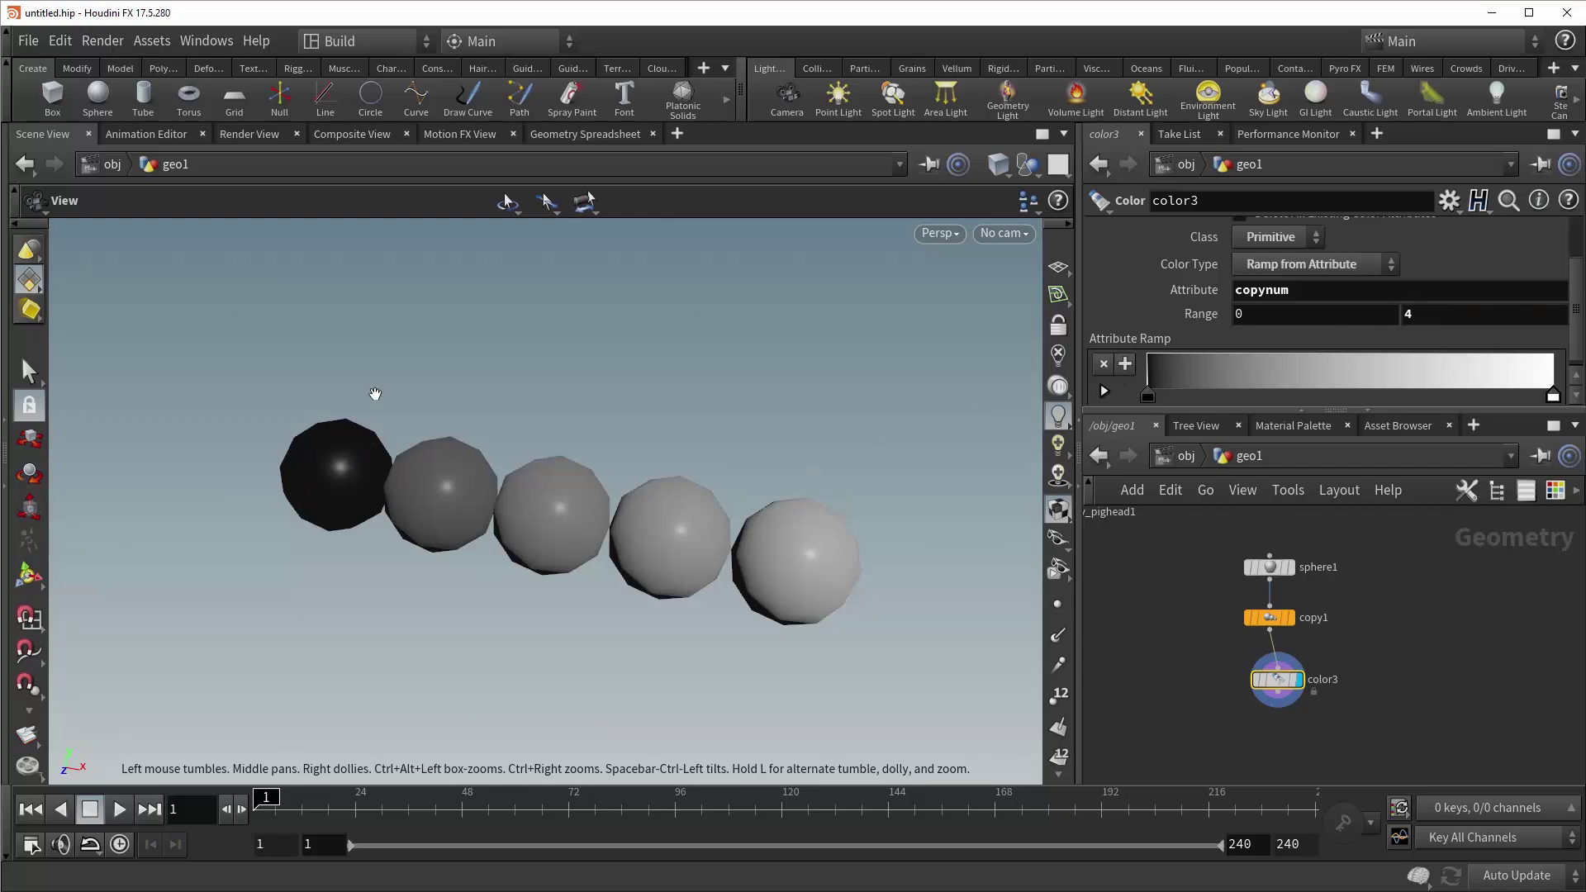
Set the ramp's first key to red and last to blue, adding a green middle key.
scroll(1214, 387, "down", 1)
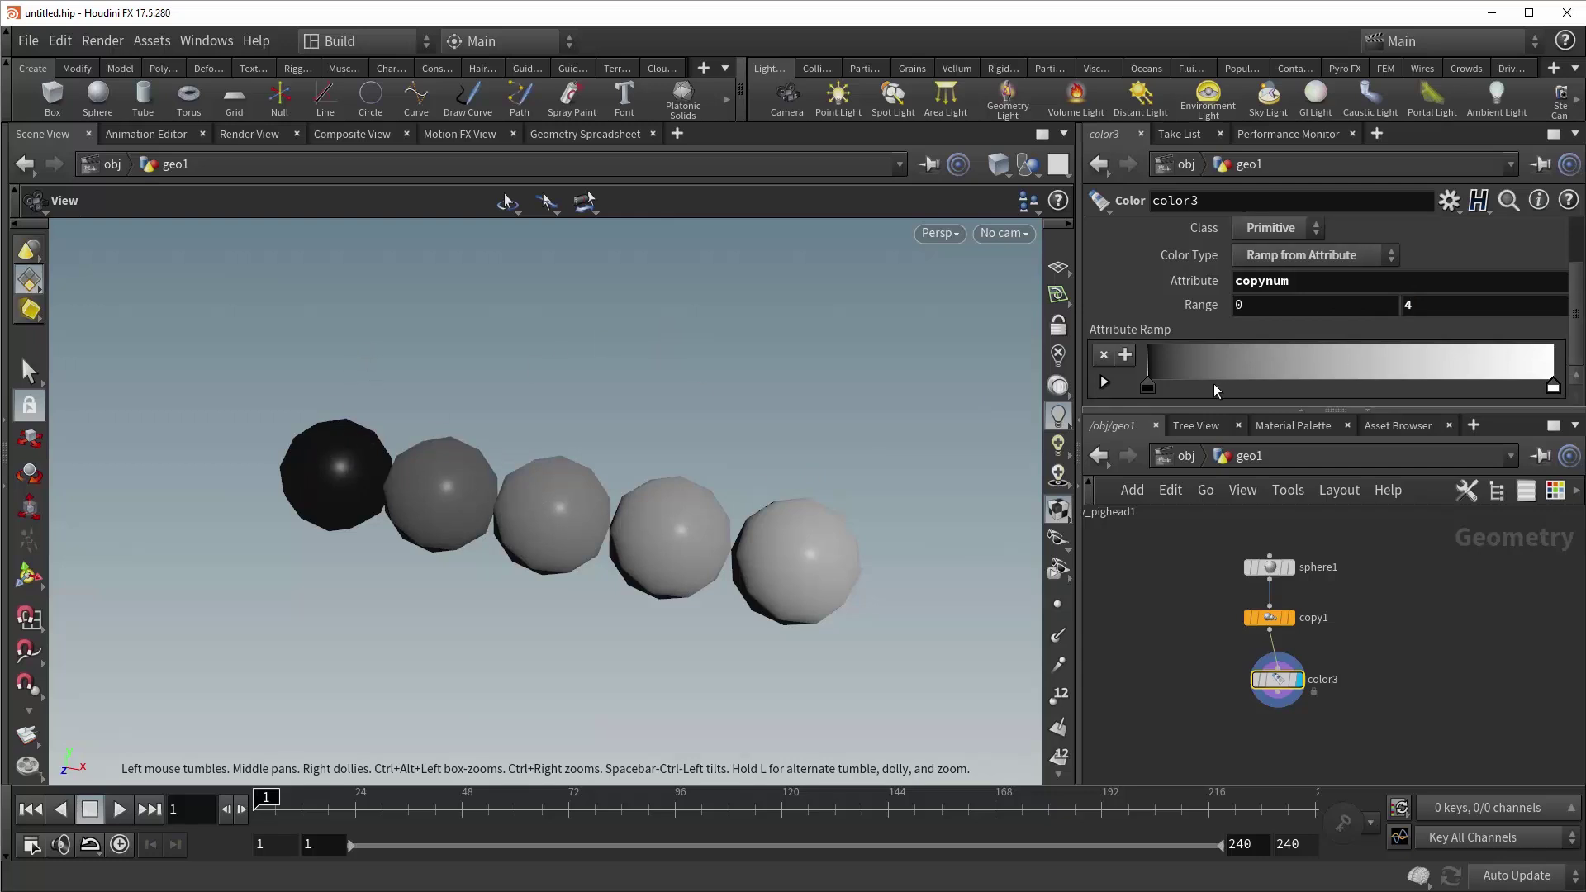
left_click(1148, 386)
left_click(1193, 252)
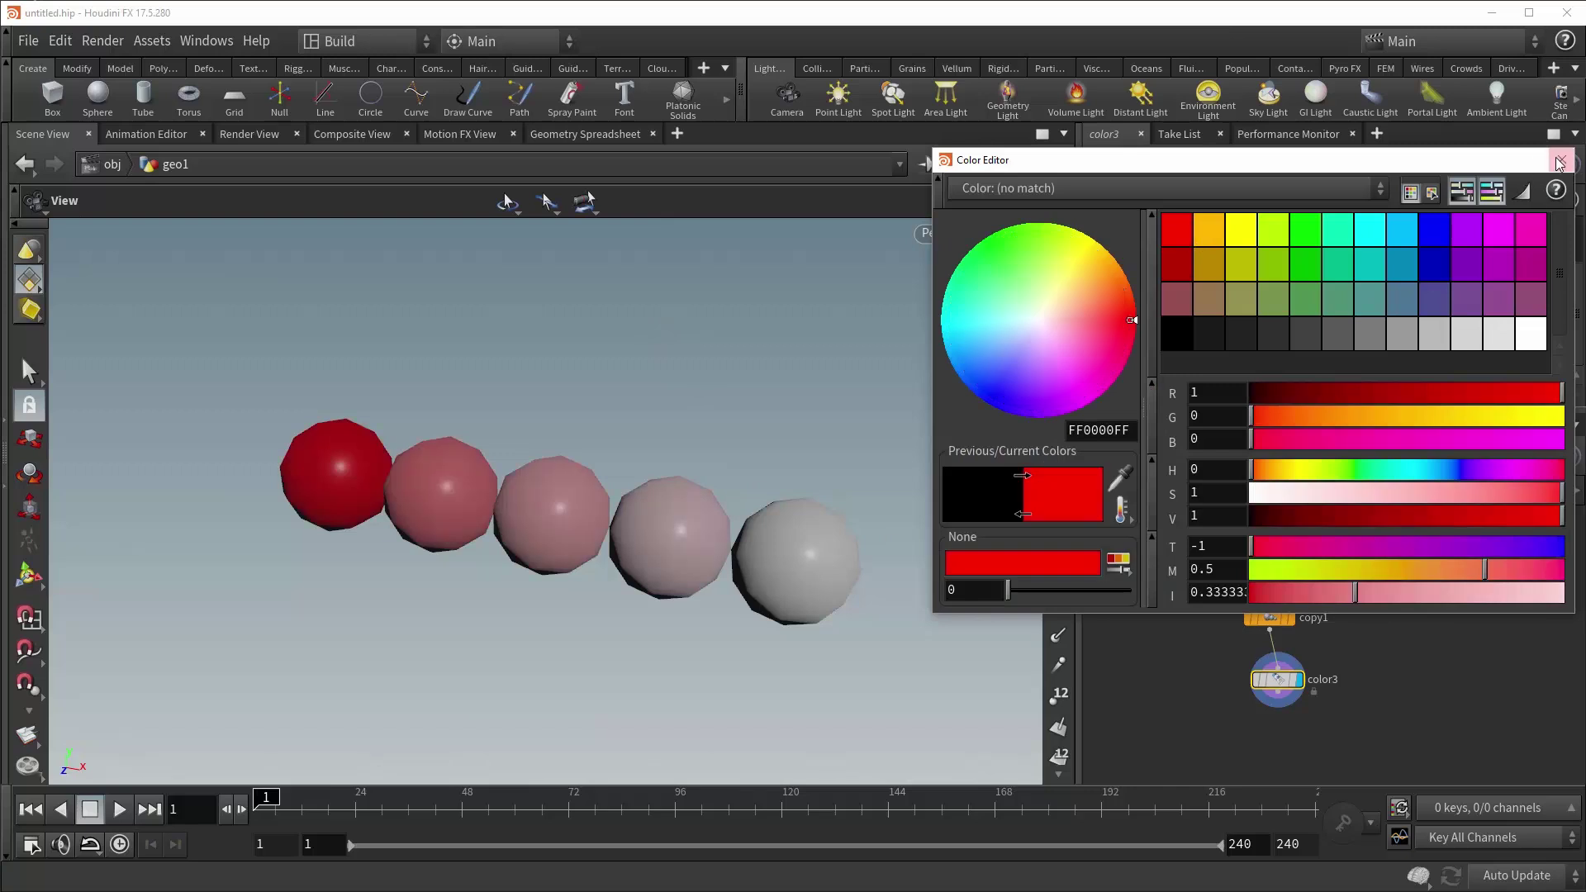
left_click(1554, 387)
left_click(1442, 237)
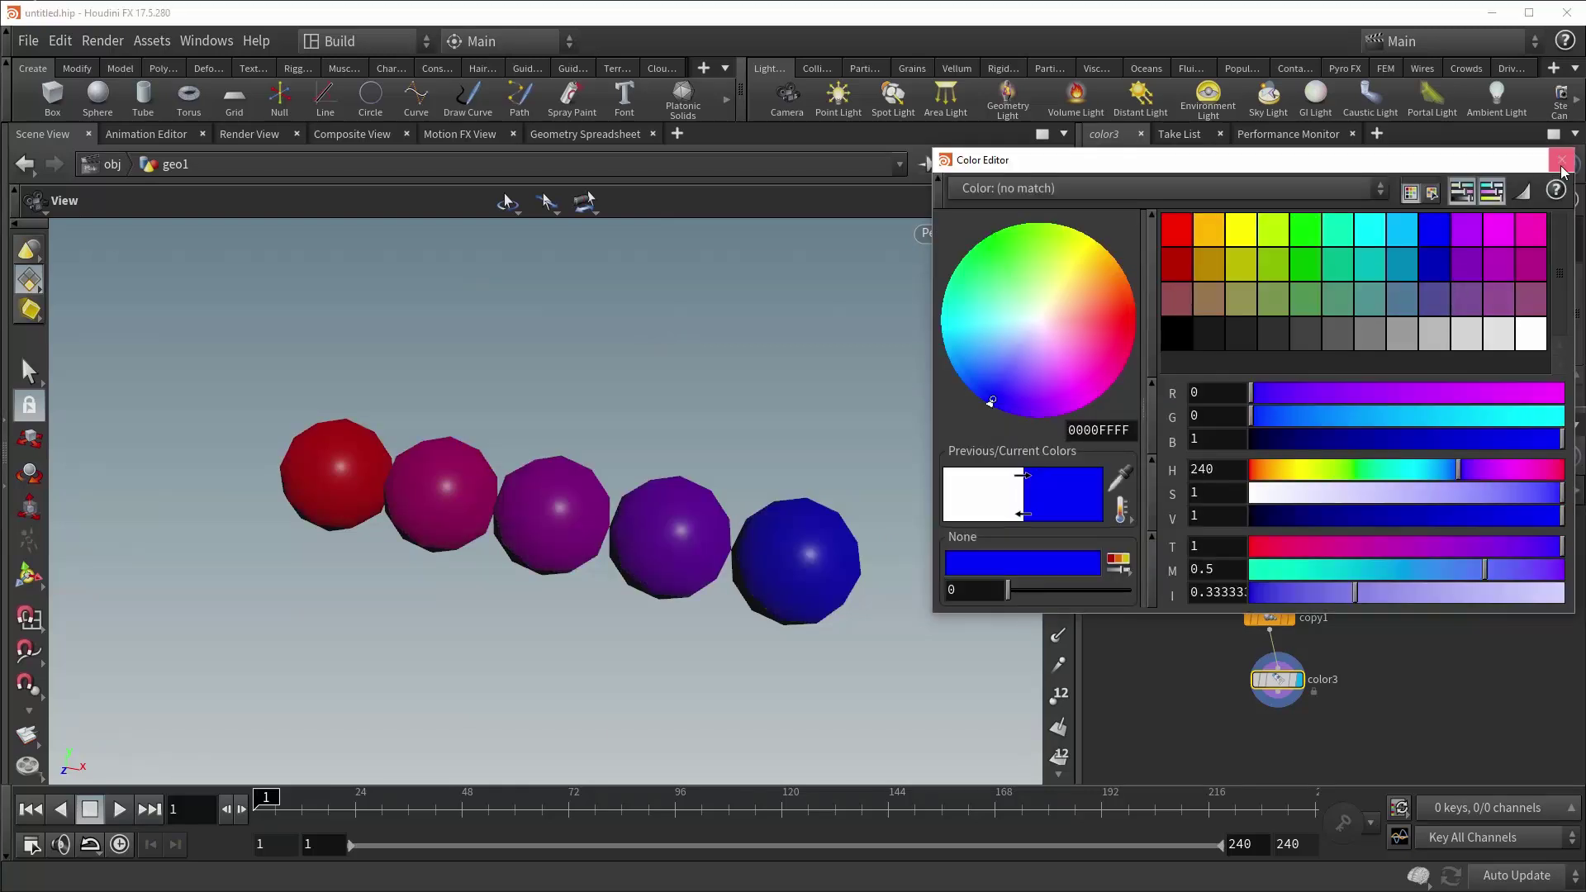
left_click(1353, 392)
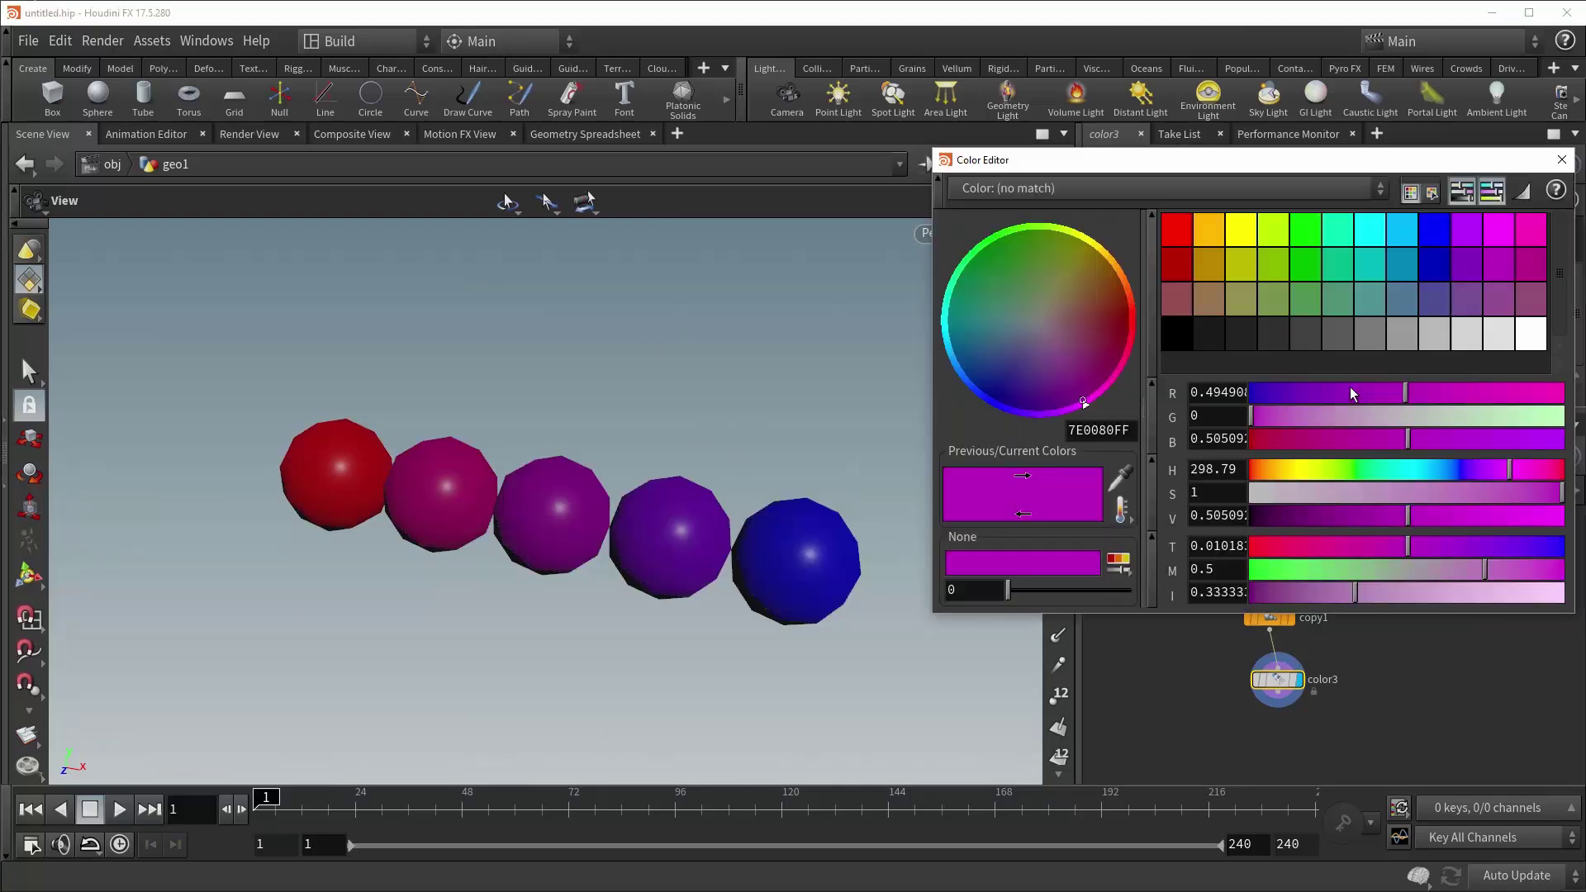
left_click(1328, 238)
left_click(1563, 159)
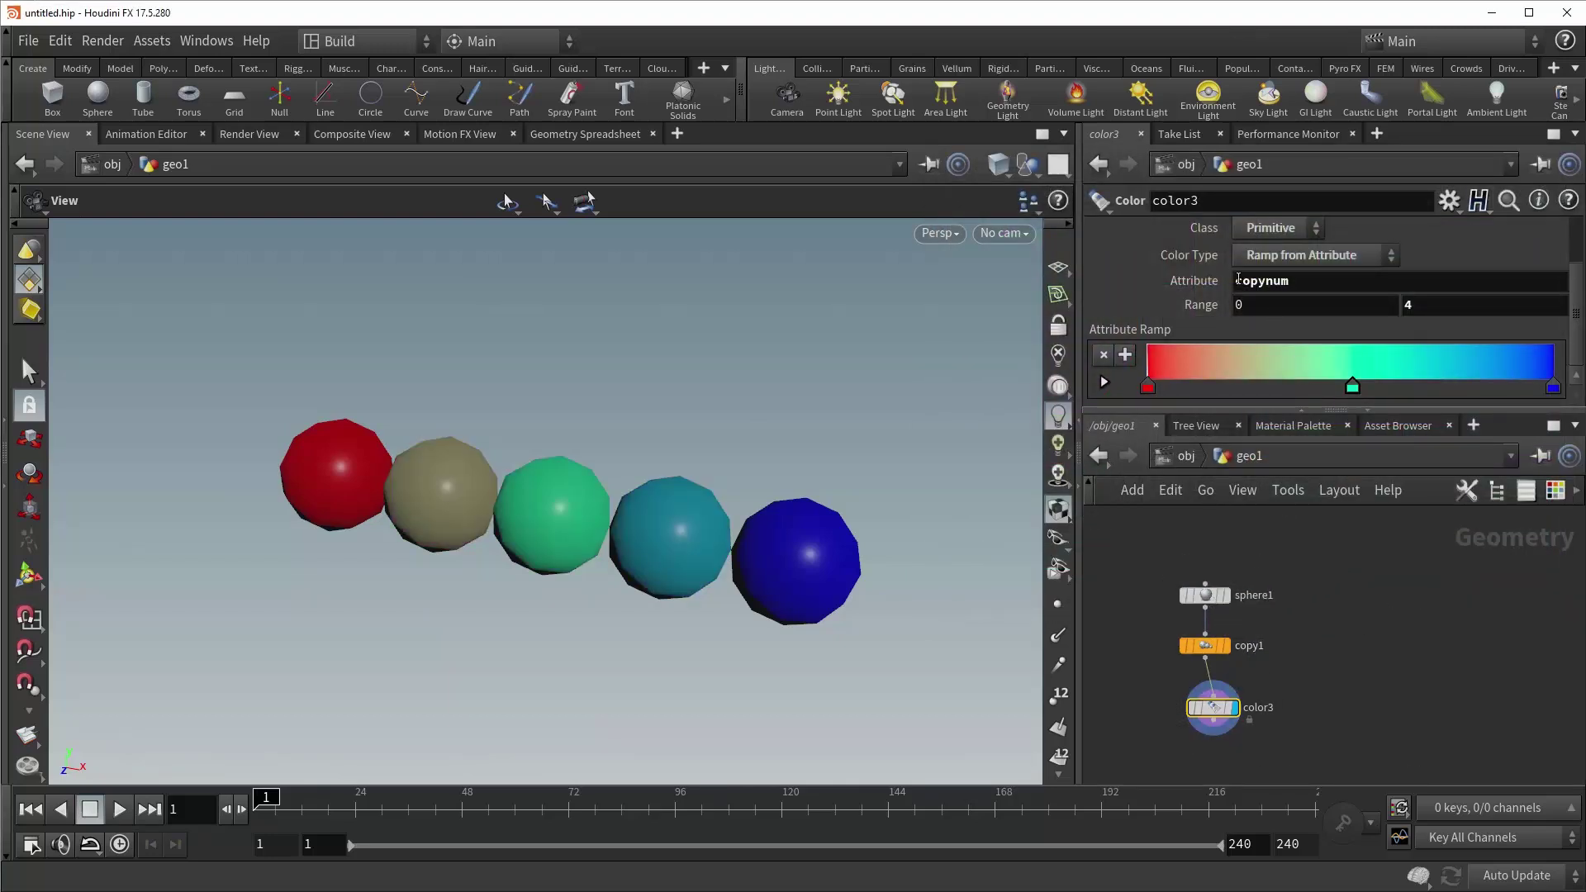
left_click(1276, 257)
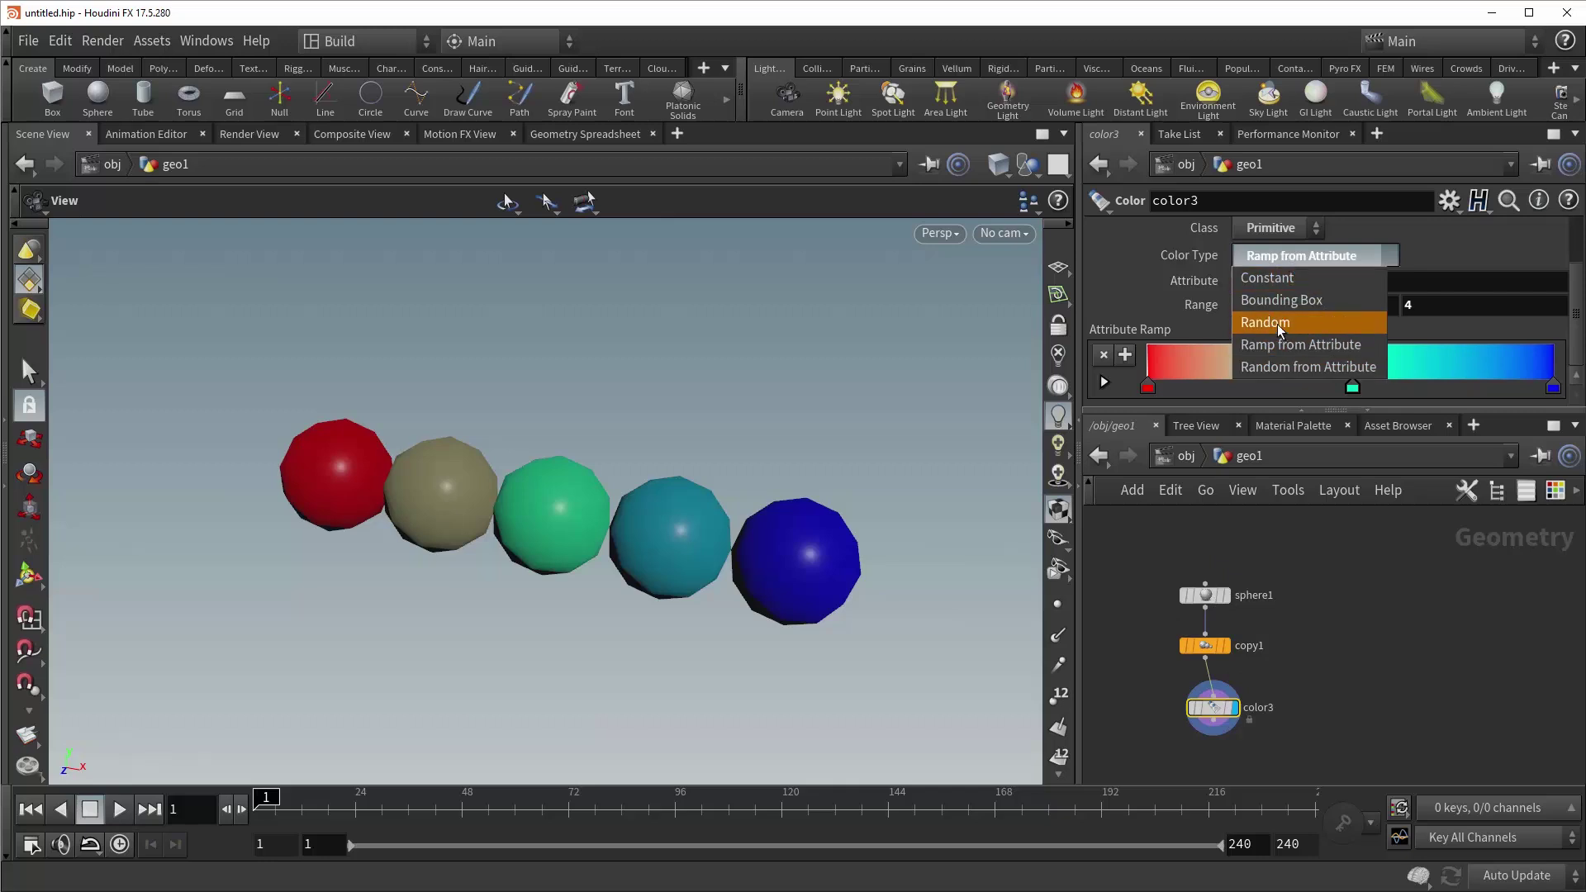
left_click(1276, 260)
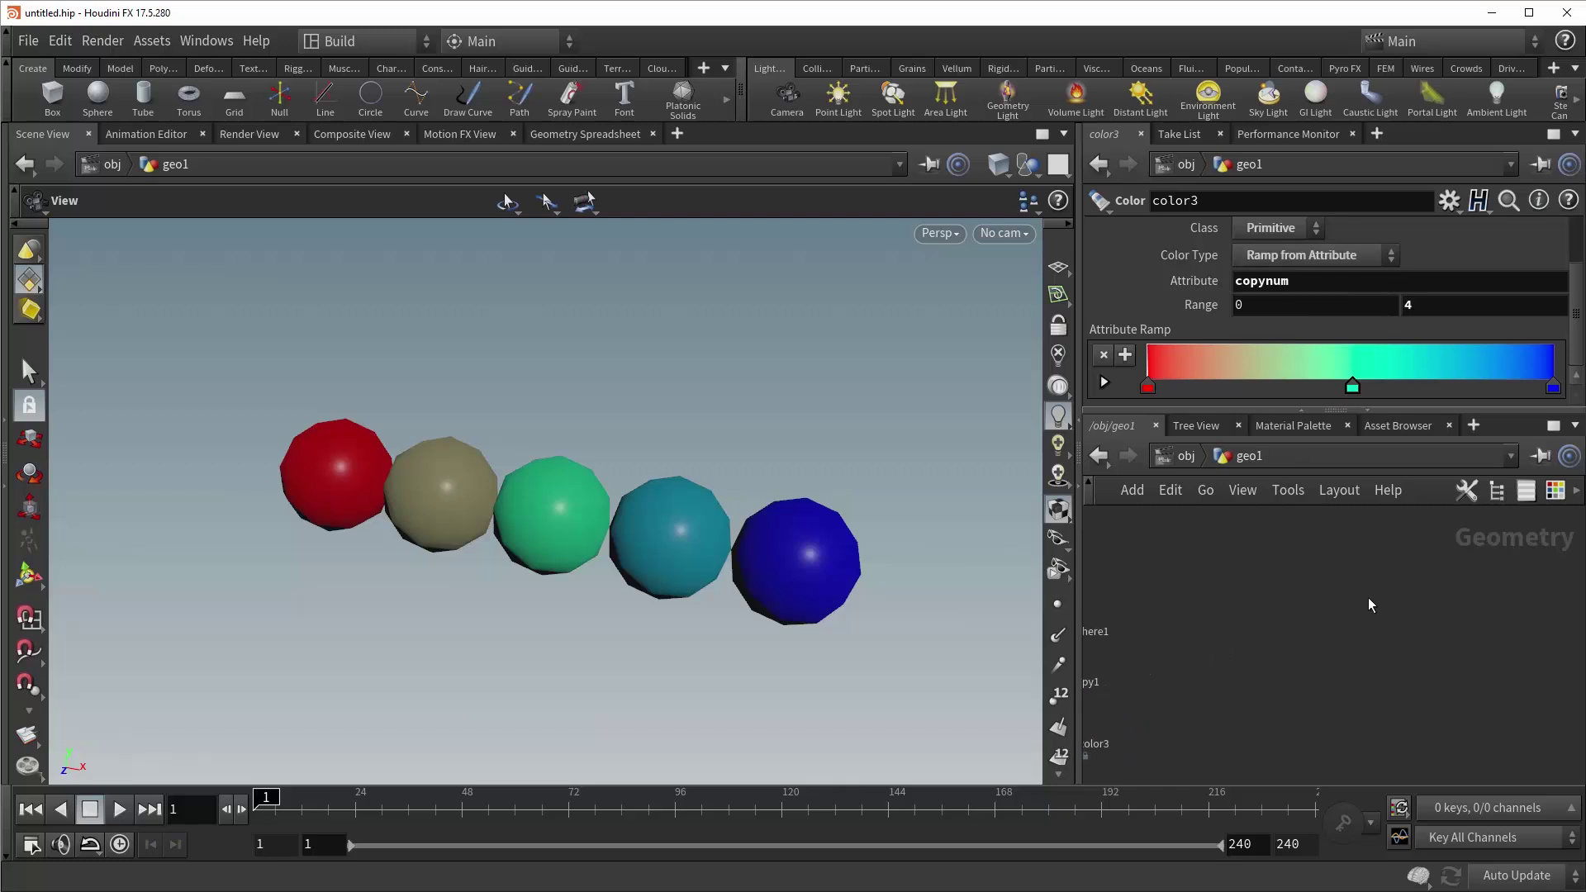
Add a Box node, display it and frame it in the viewport.
key("Tab")
type("null")
key("Return")
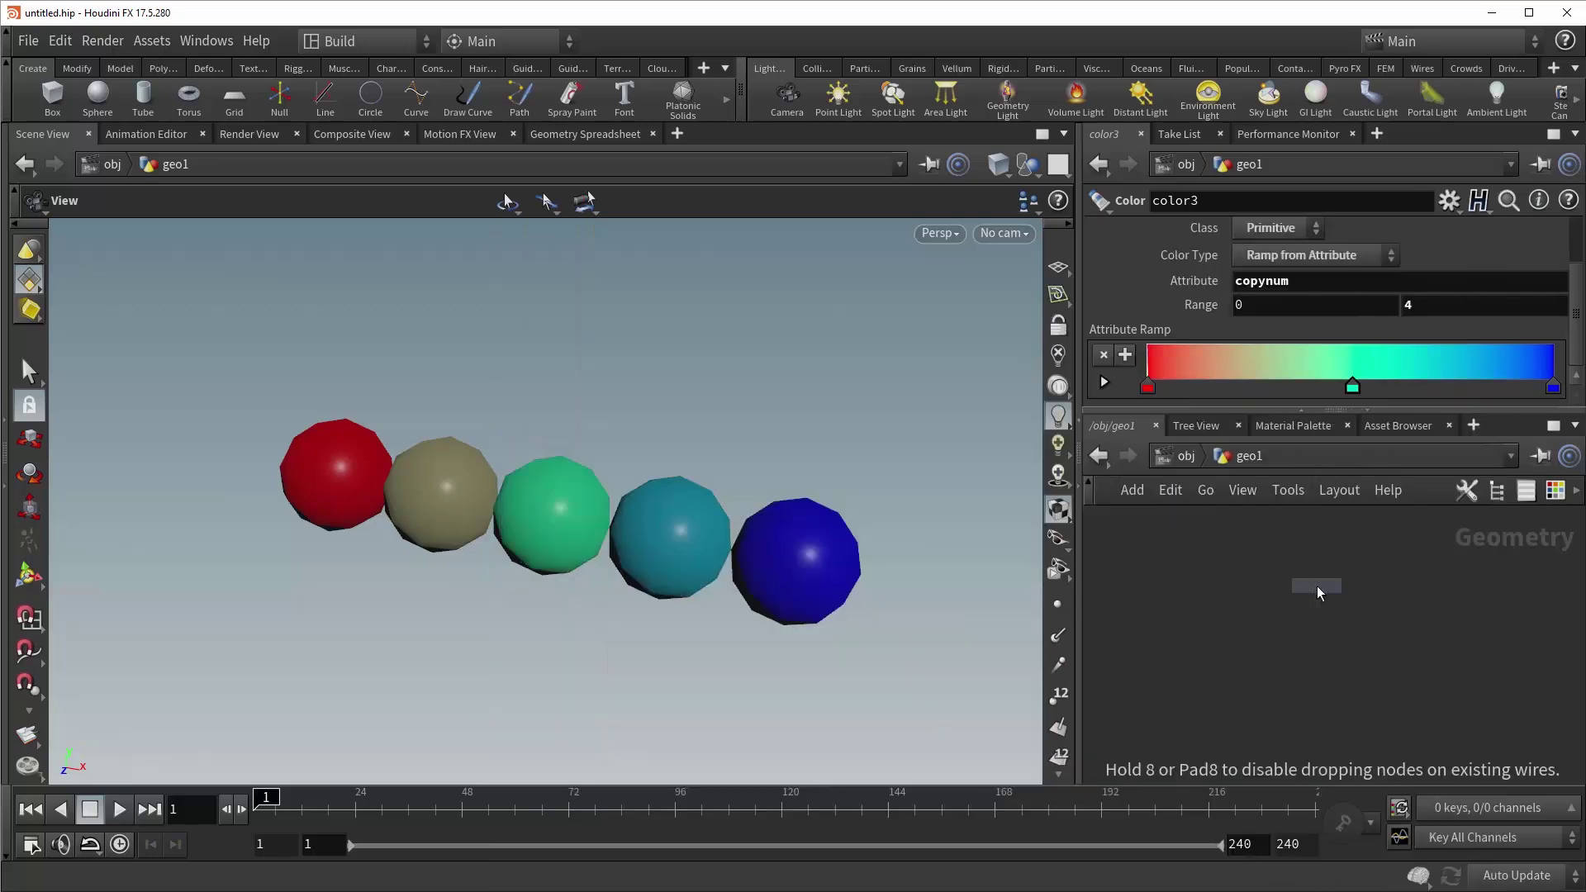
left_click(1317, 587)
left_click(1312, 570)
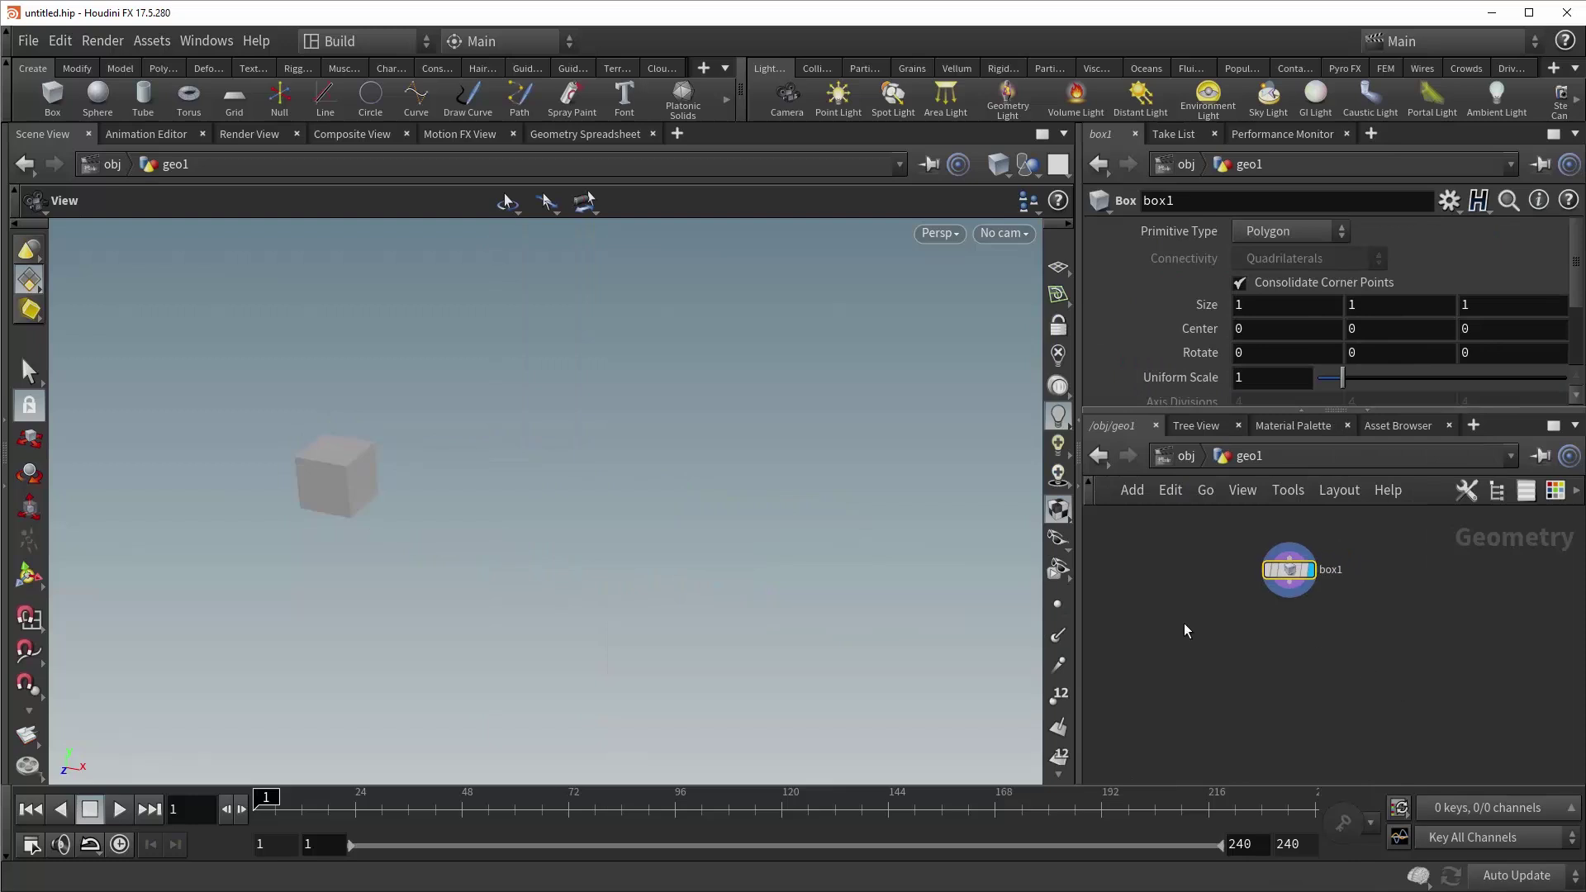
key("g")
Add a Scatter node and a Voronoi Fracture node below the box.
key("Tab")
type("null")
key("Return")
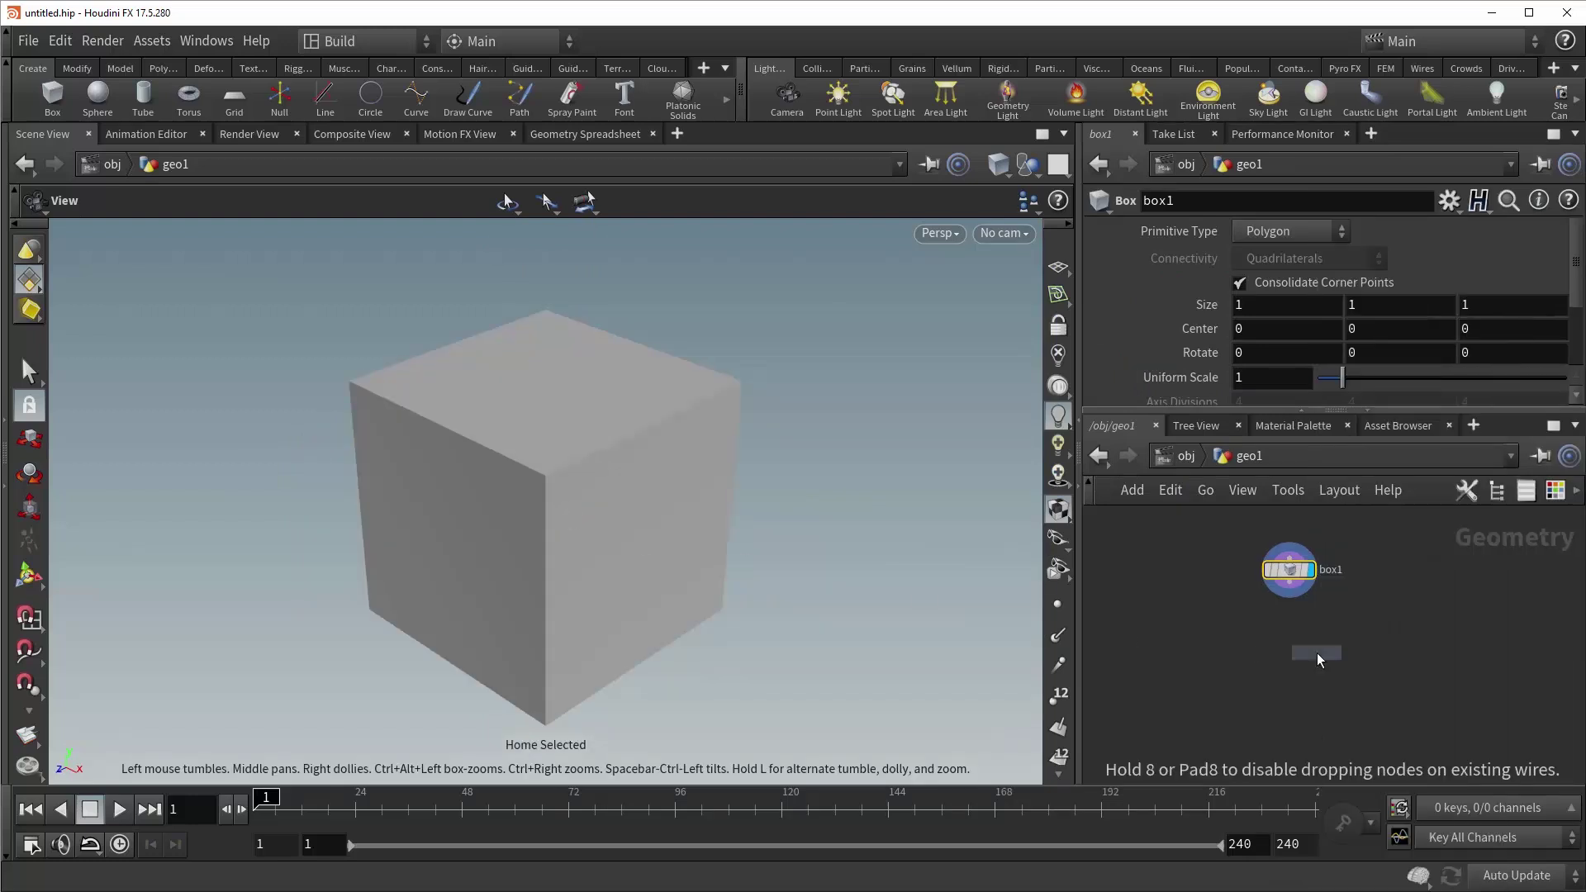
left_click(1345, 638)
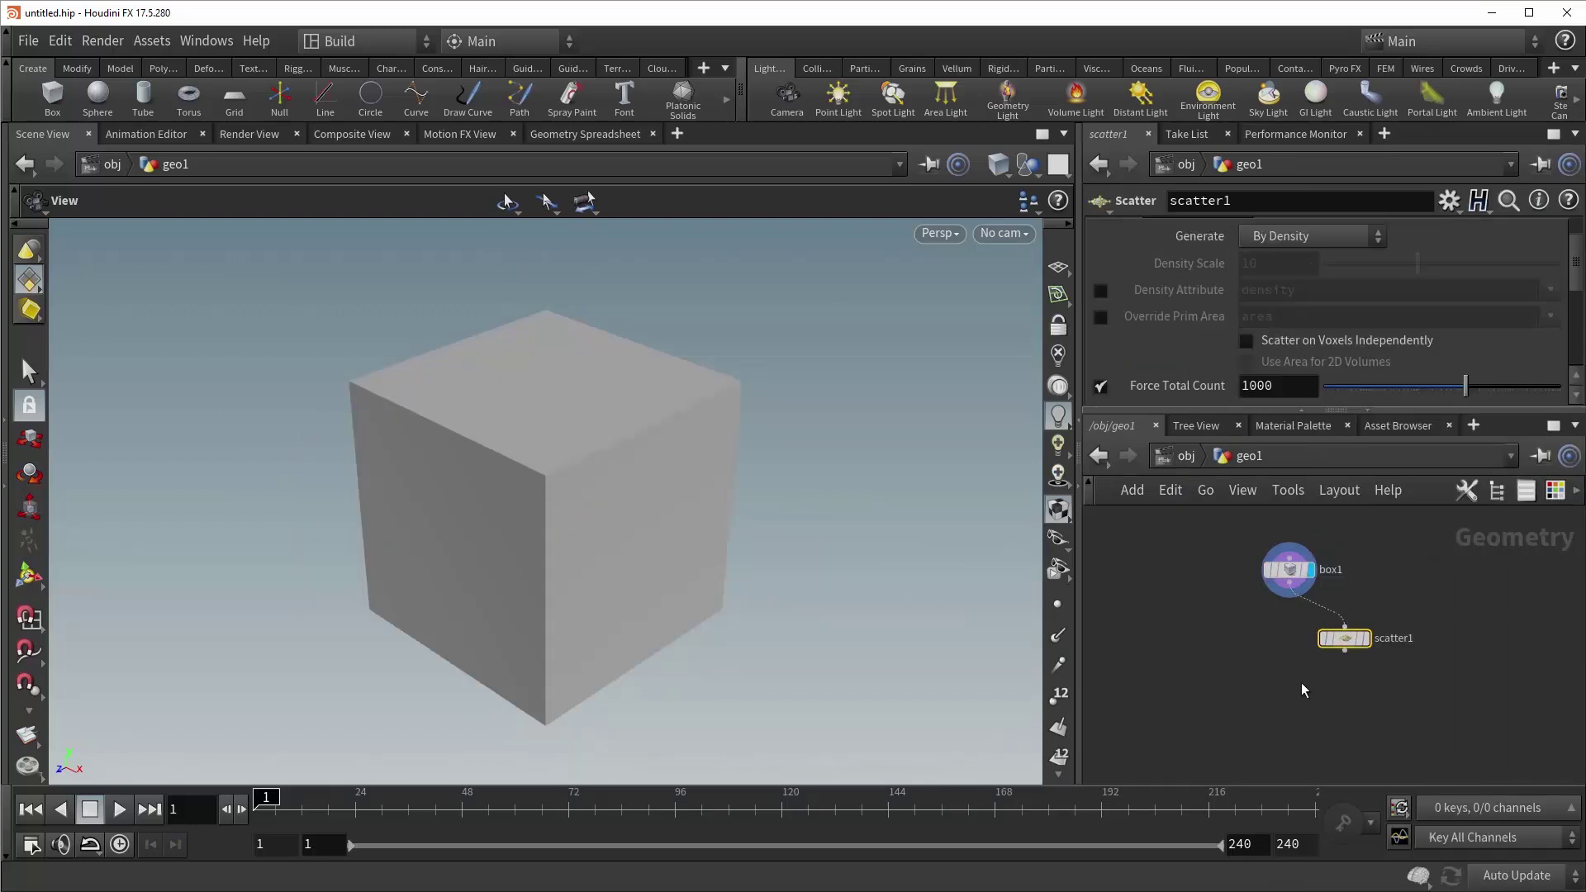
key("Tab")
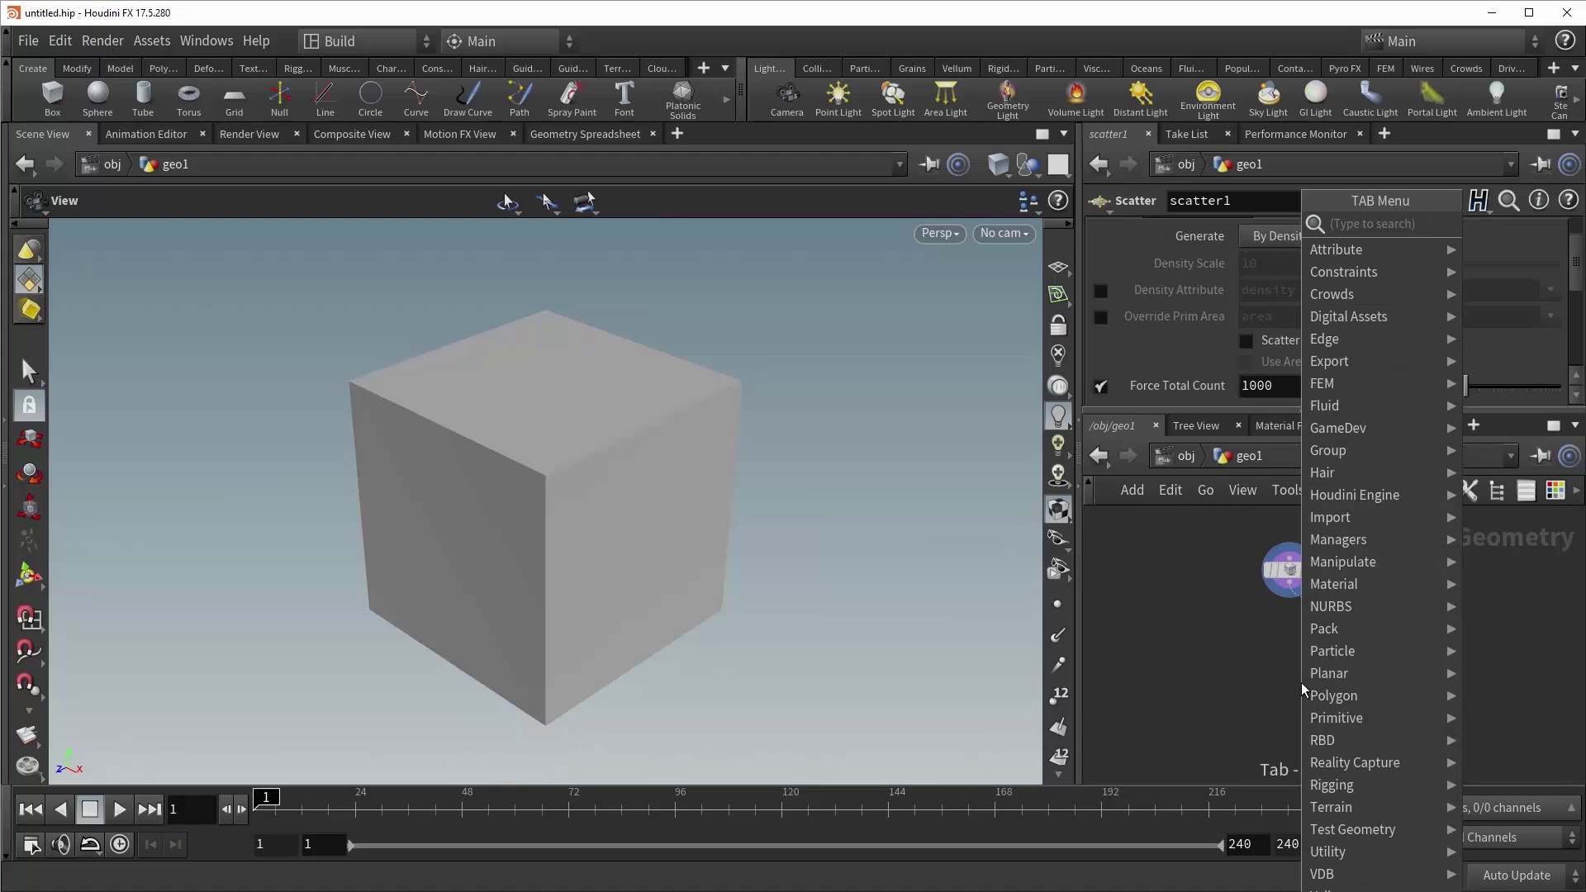
type("vor")
key("Return")
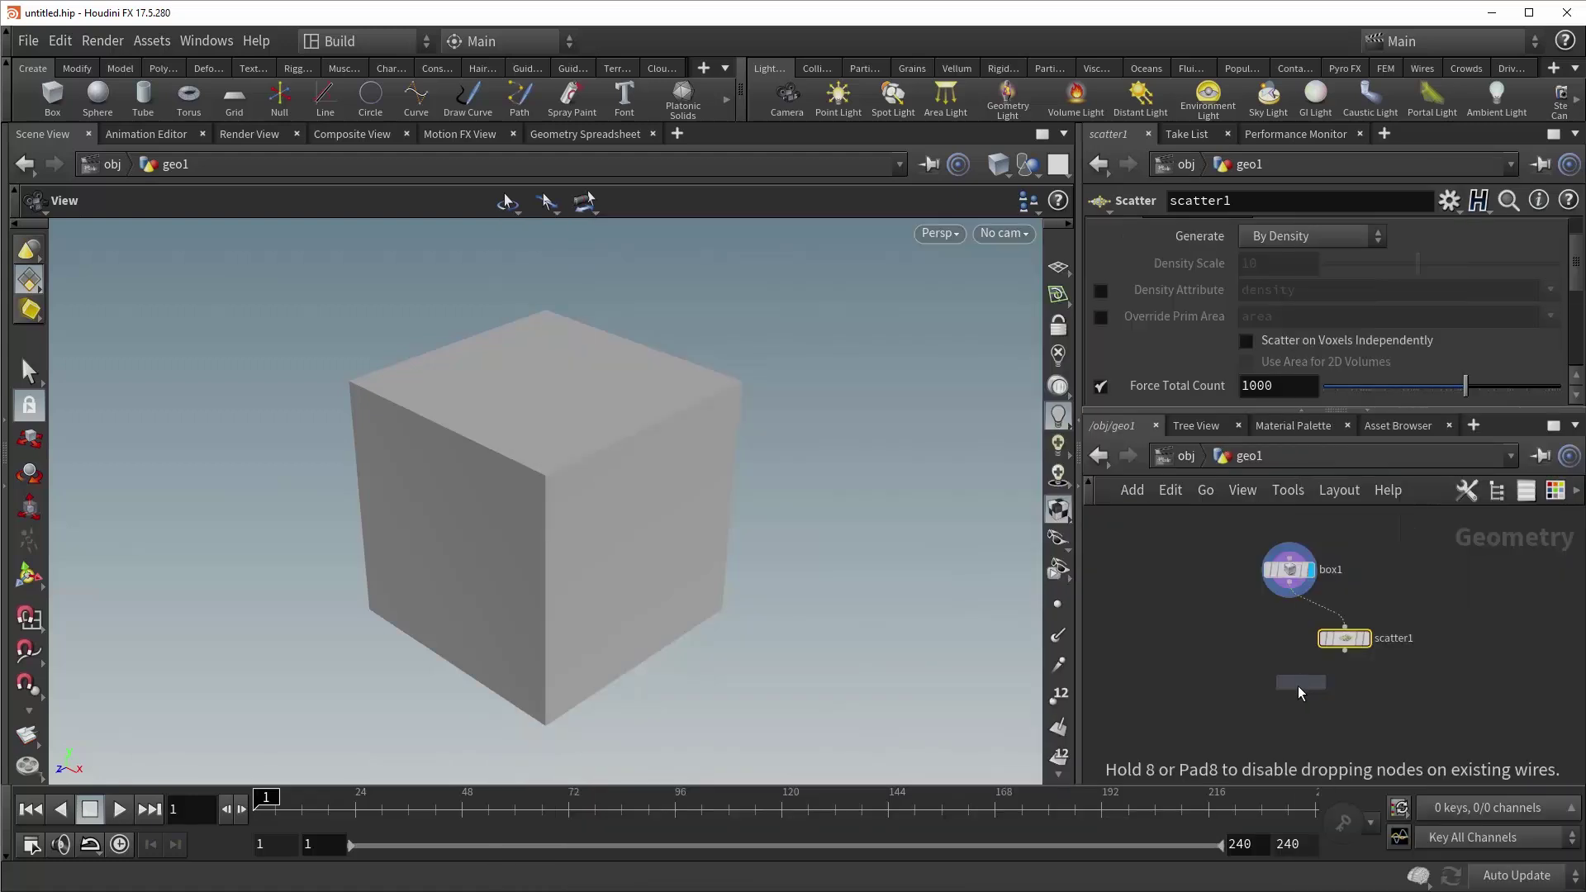
left_click(1297, 686)
Set scatter1's total point count to 50.
left_click(1339, 641)
left_click(1285, 386)
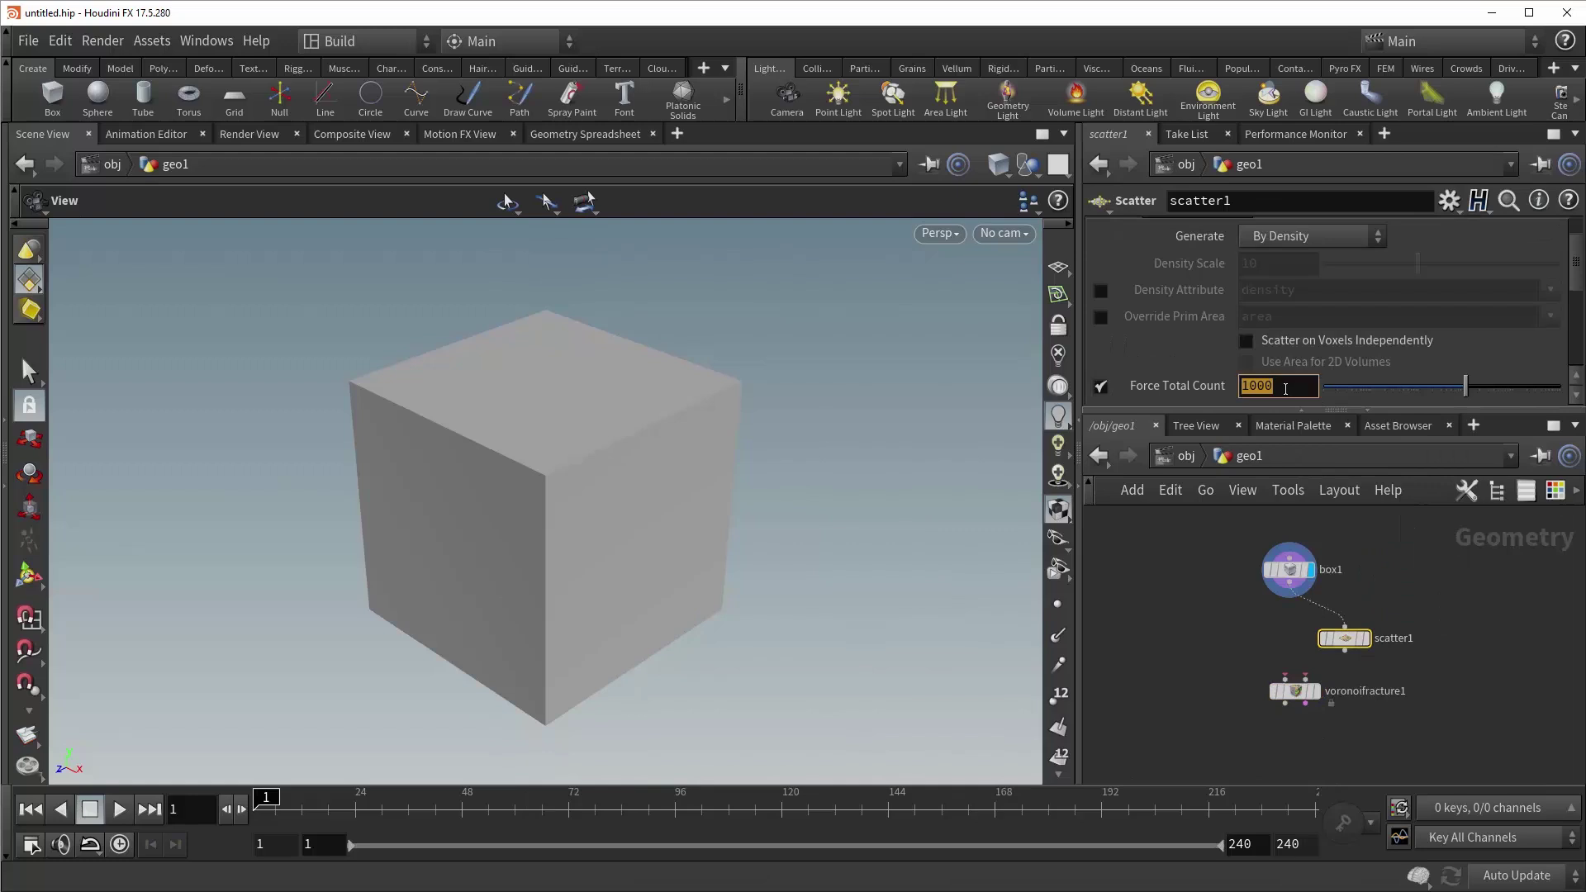
type("50")
key("Return")
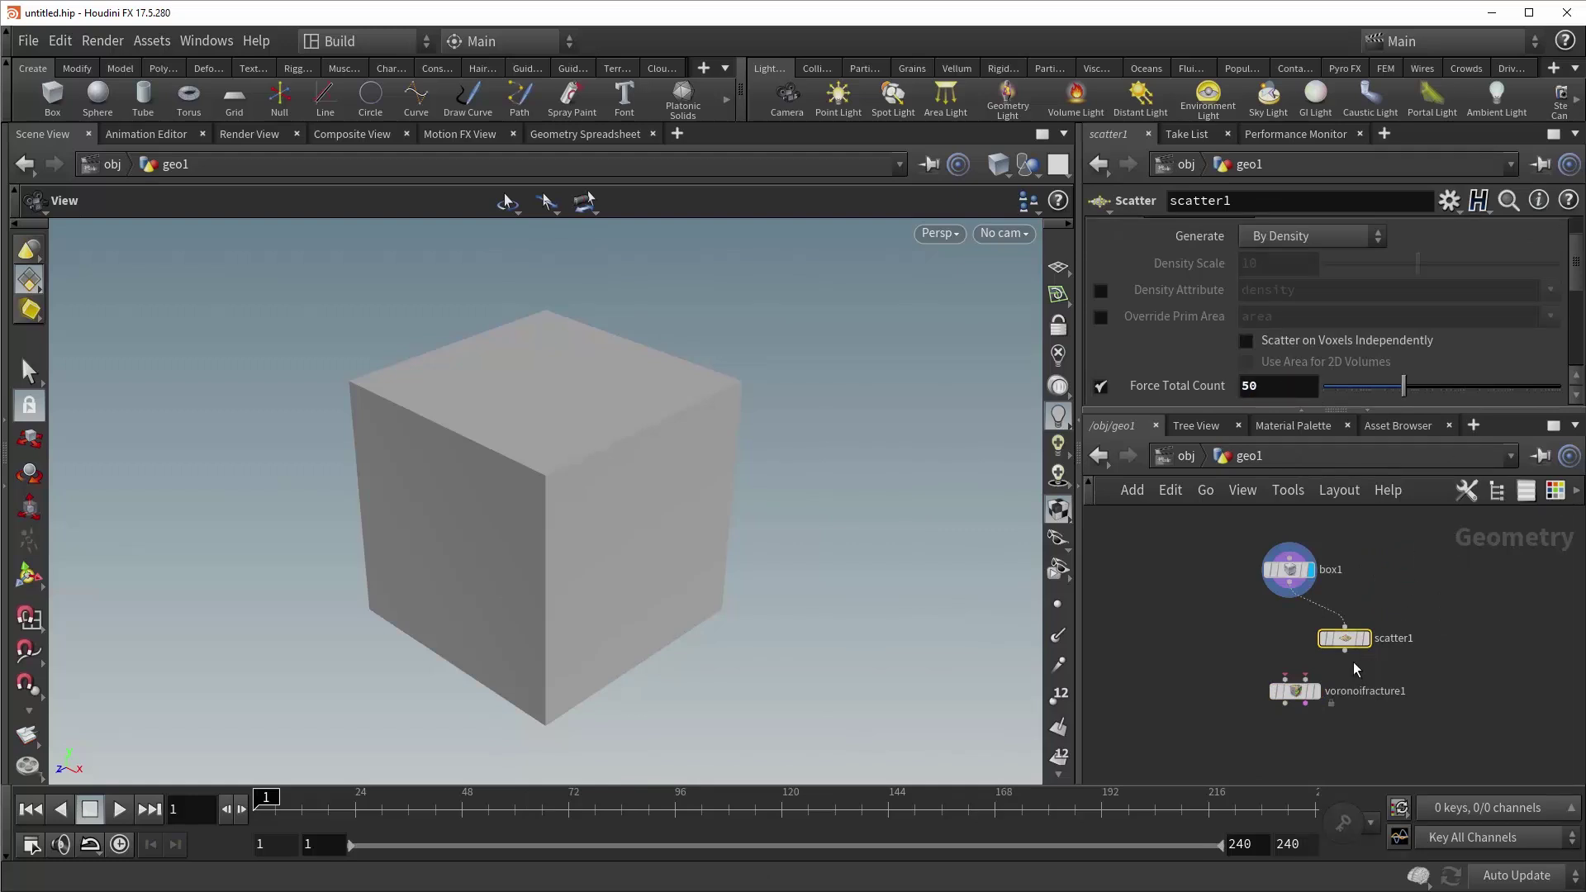
Wire the box and scatter points into voronoifracture1 and display the fractured cube.
left_click_drag(1345, 651, 1306, 676)
left_click_drag(1290, 585, 1284, 676)
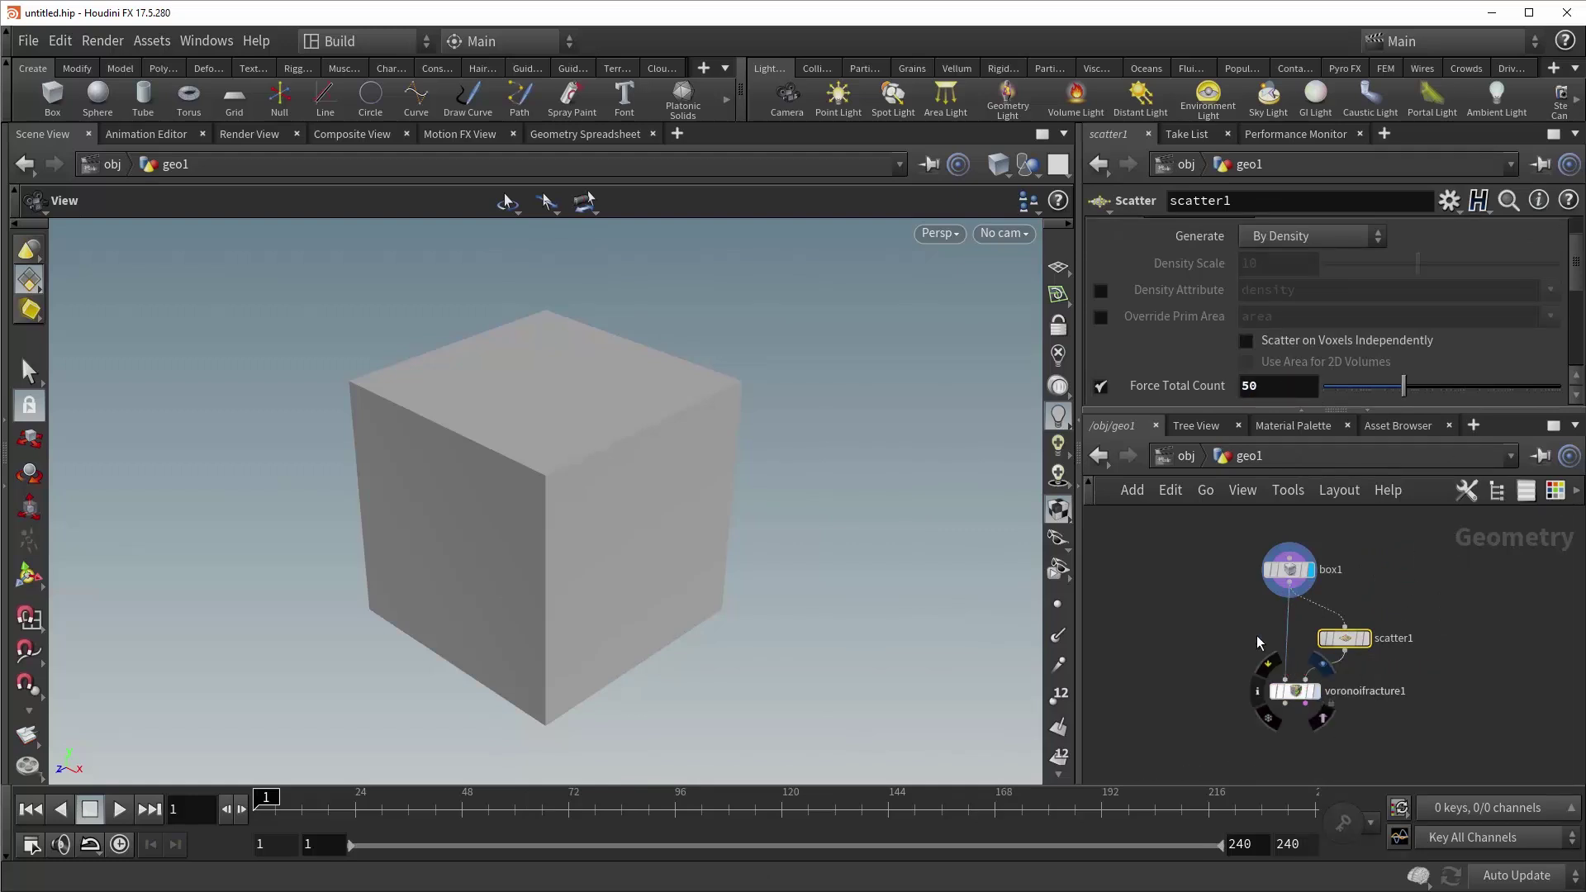
left_click(1315, 690)
scroll(603, 524, "down", 3)
mouse_move(641, 496)
left_mouse_down()
mouse_move(628, 527)
mouse_move(628, 496)
left_mouse_up()
Inspect the fracture's piece names (piece0 onward) in the Geometry Spreadsheet.
left_click(1295, 691)
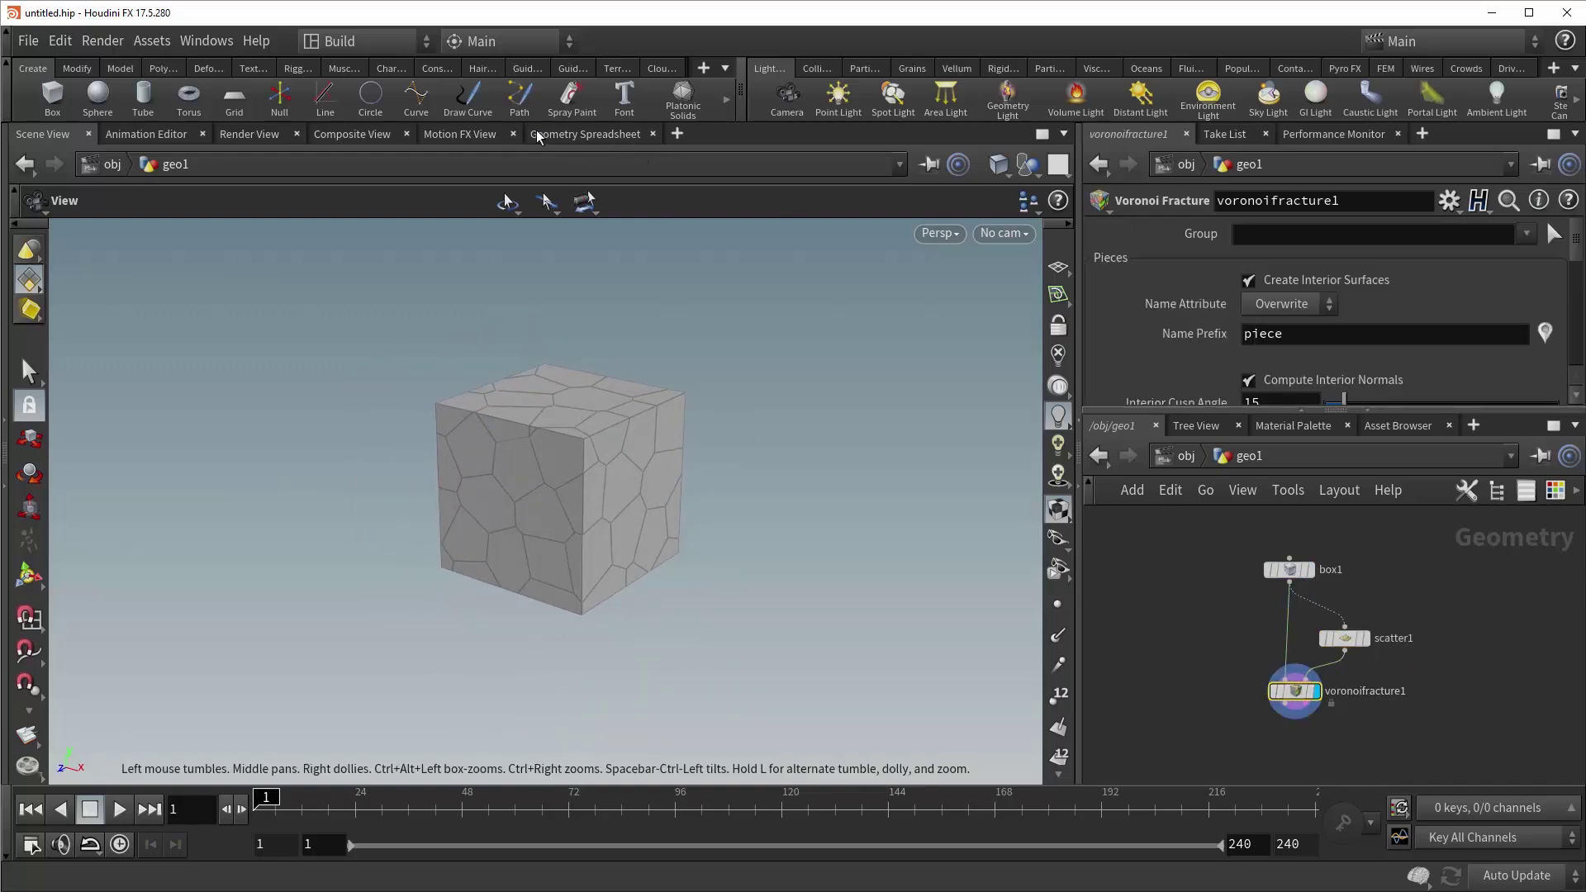
left_click(566, 137)
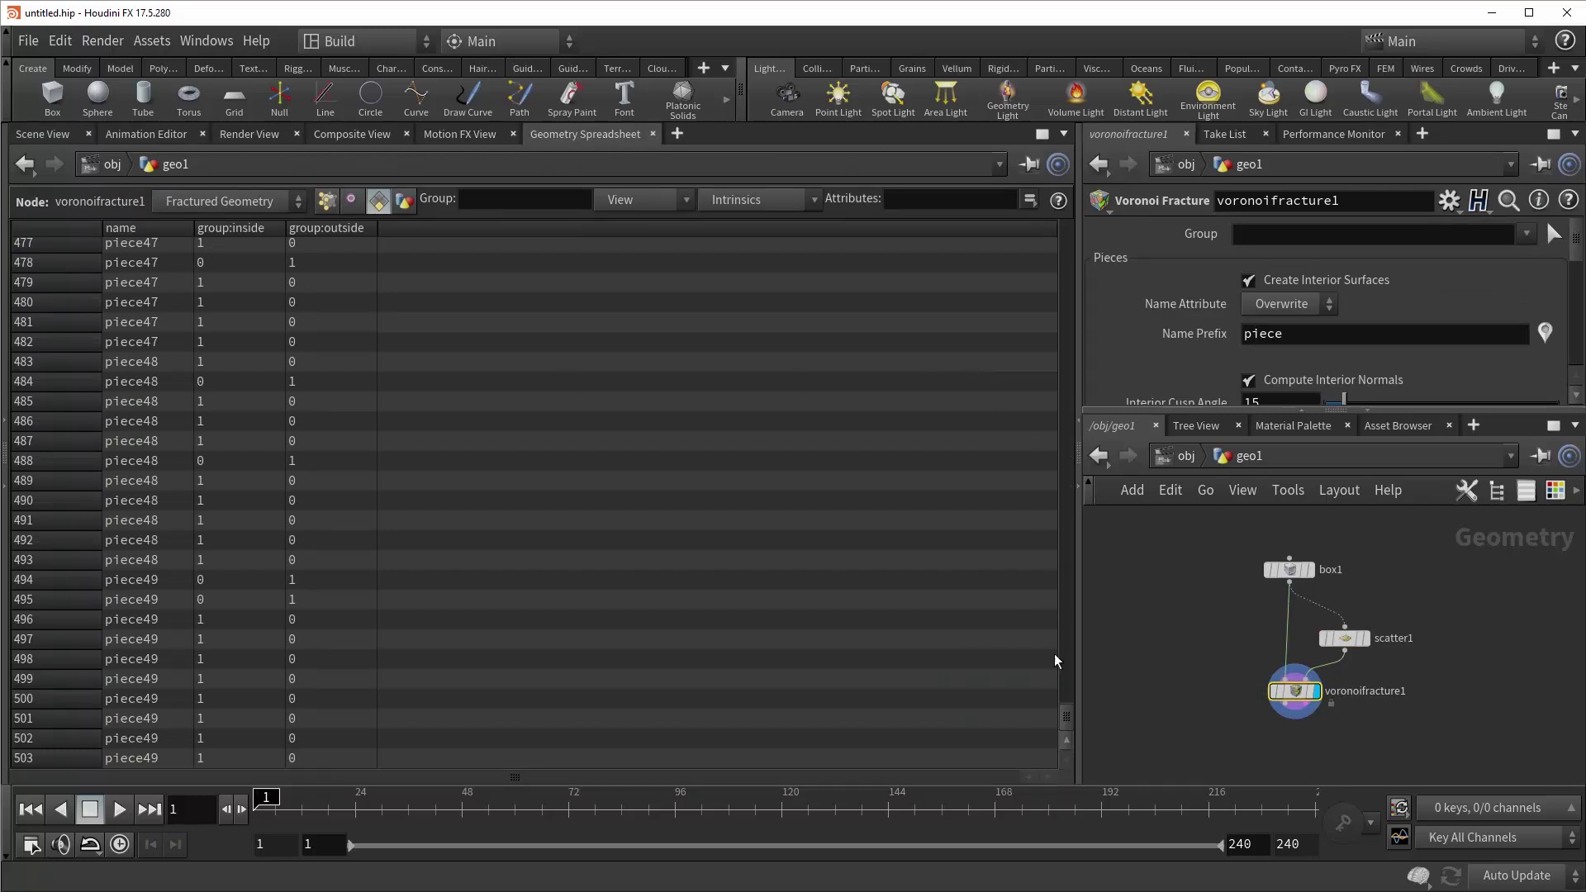
left_click_drag(1068, 724, 1033, 205)
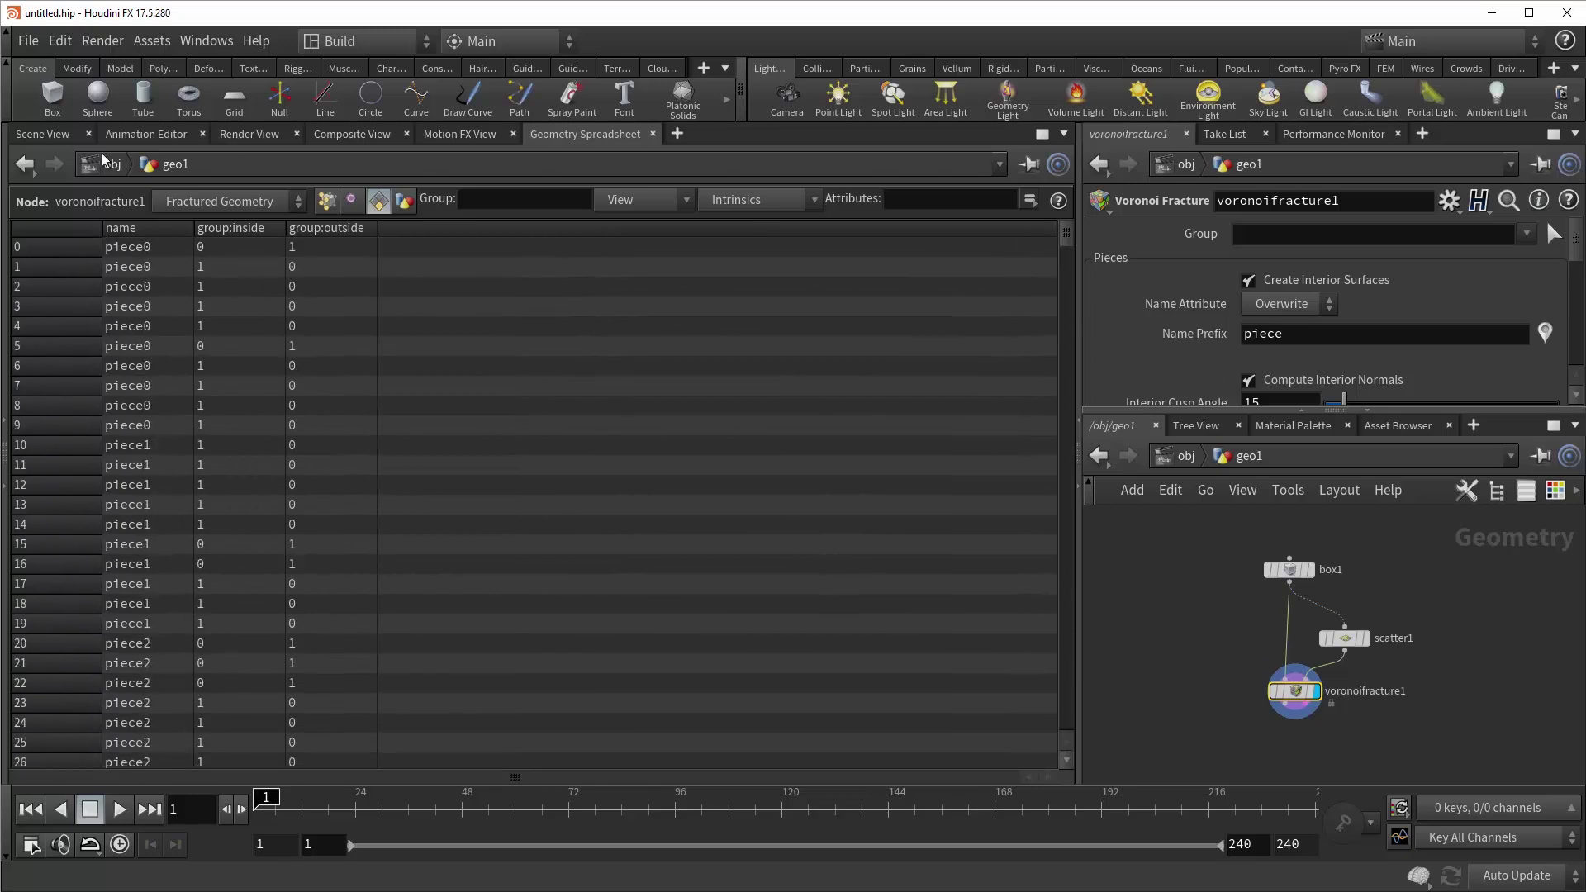
left_click(48, 133)
Add a Color node below voronoifracture1.
key("Tab")
type("co")
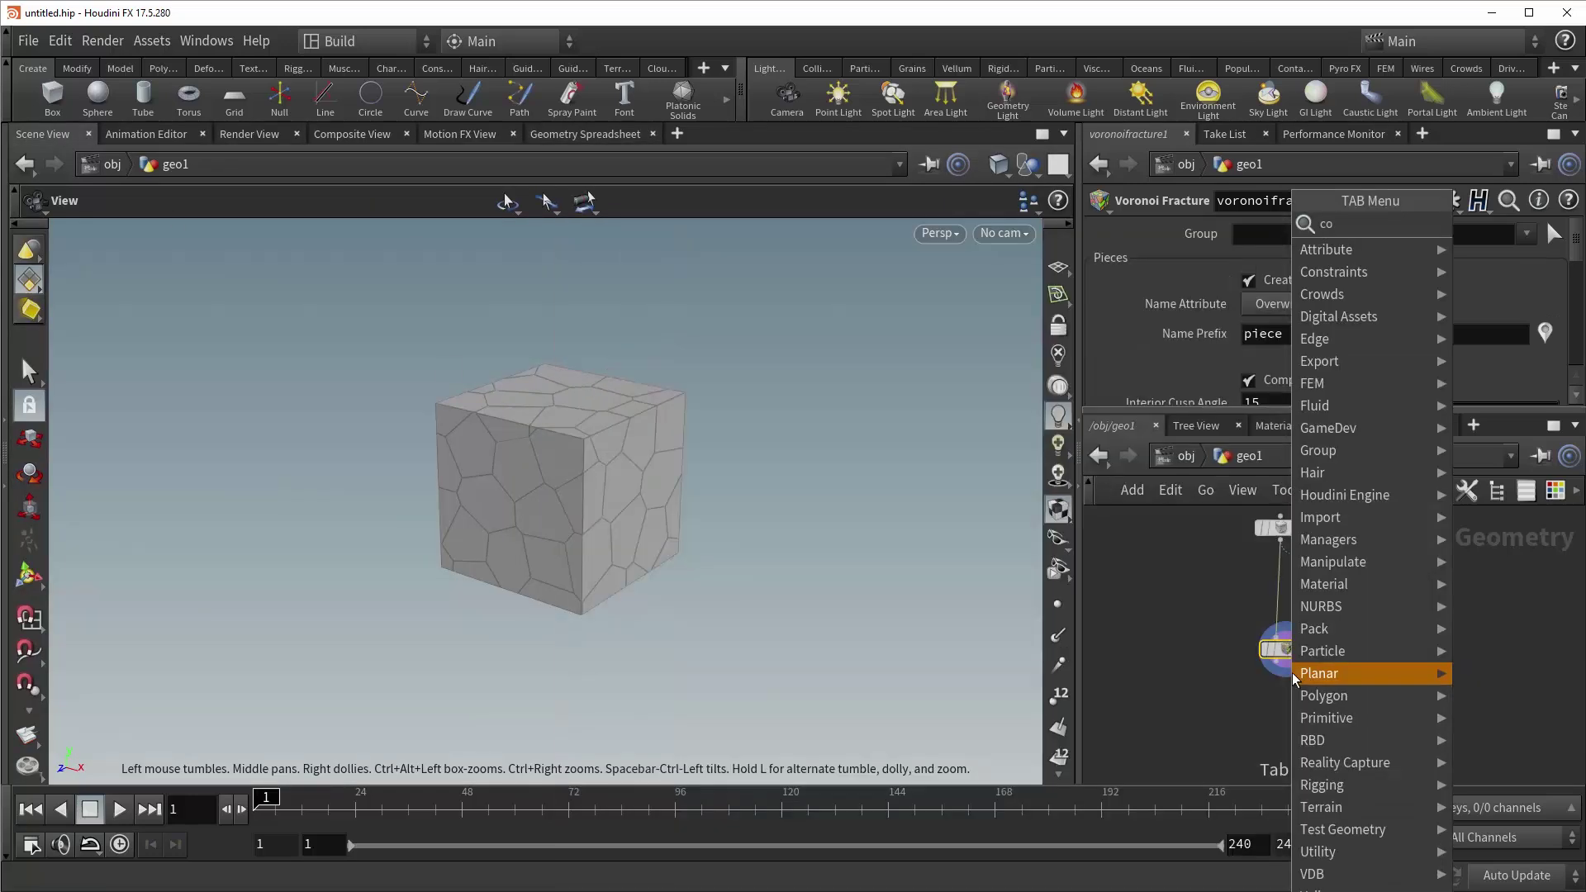
key("Escape")
left_click(1291, 721)
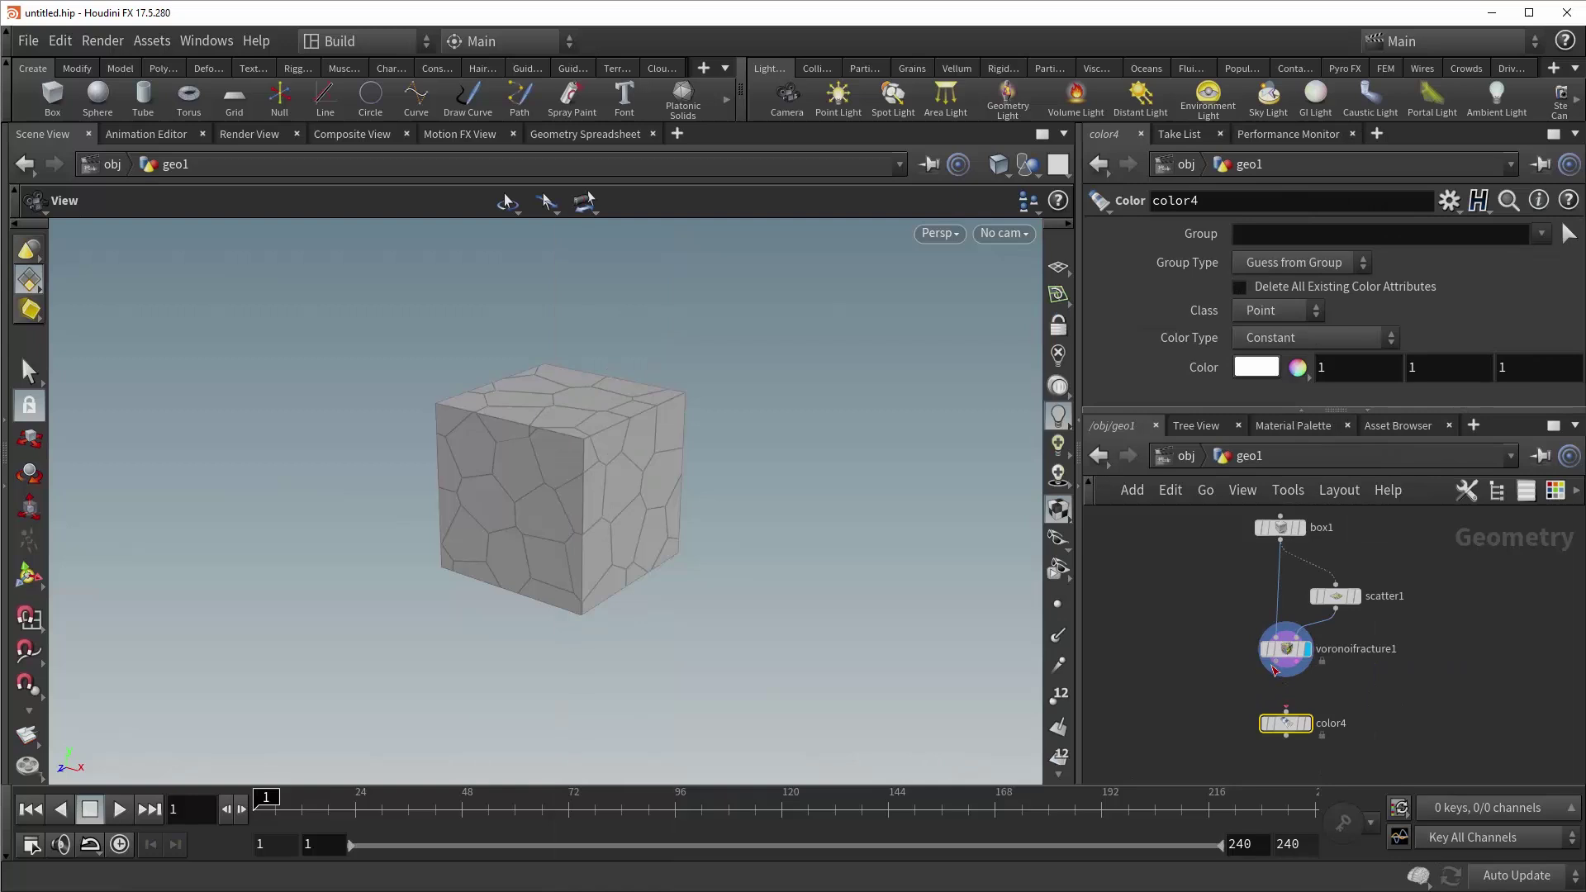
Set color4 to Primitive class, Random from Attribute, using the name attribute.
left_click(1281, 314)
left_click(1276, 354)
left_click(1277, 339)
left_click(1295, 444)
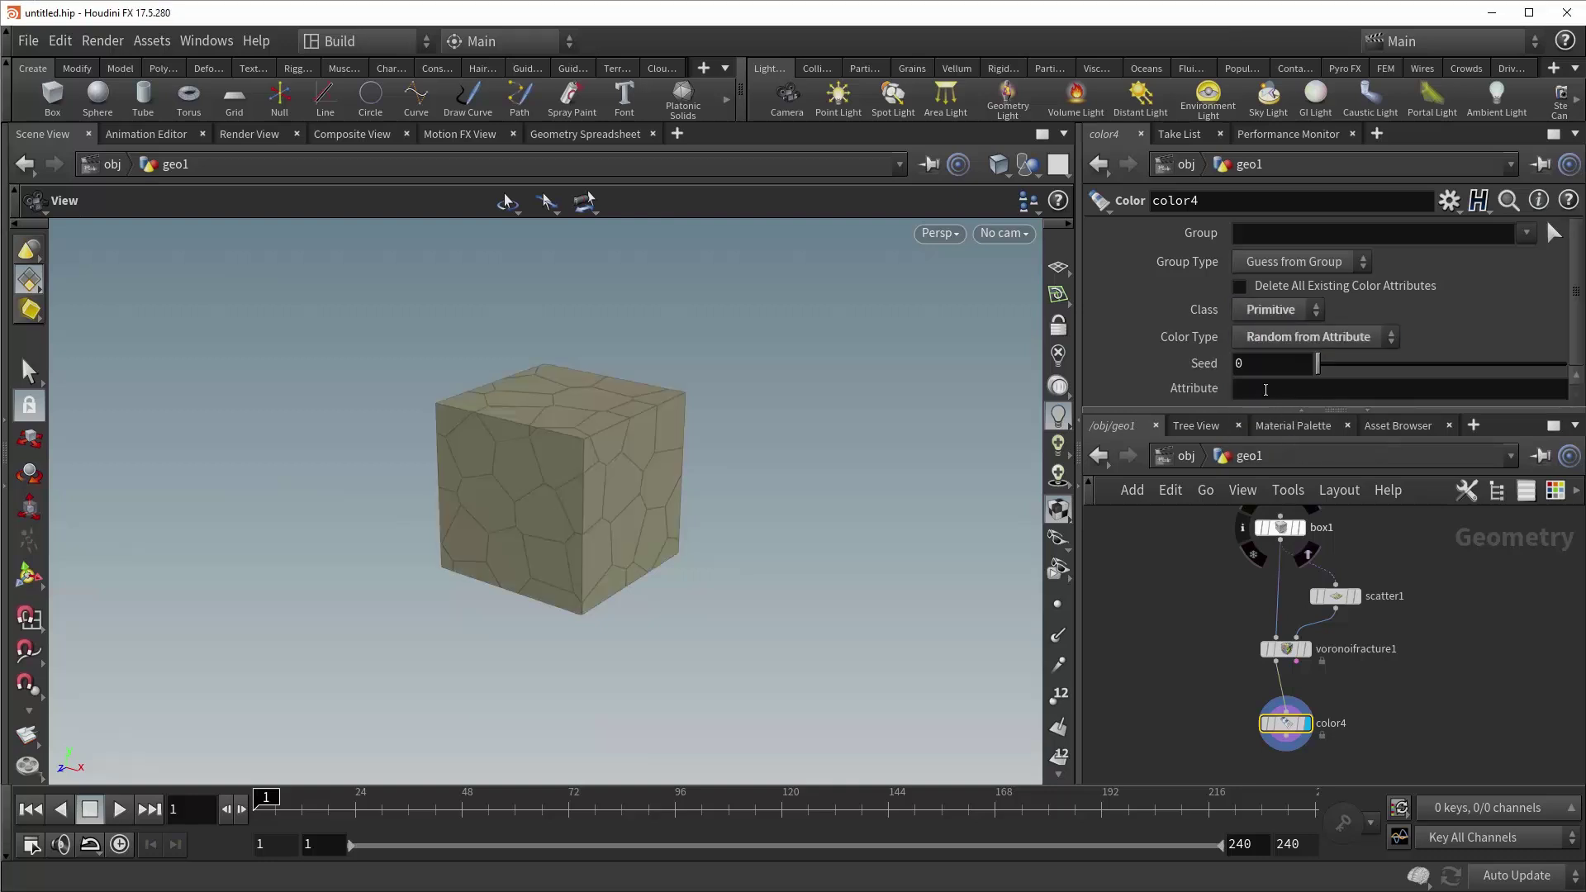
left_click(1274, 390)
type("na")
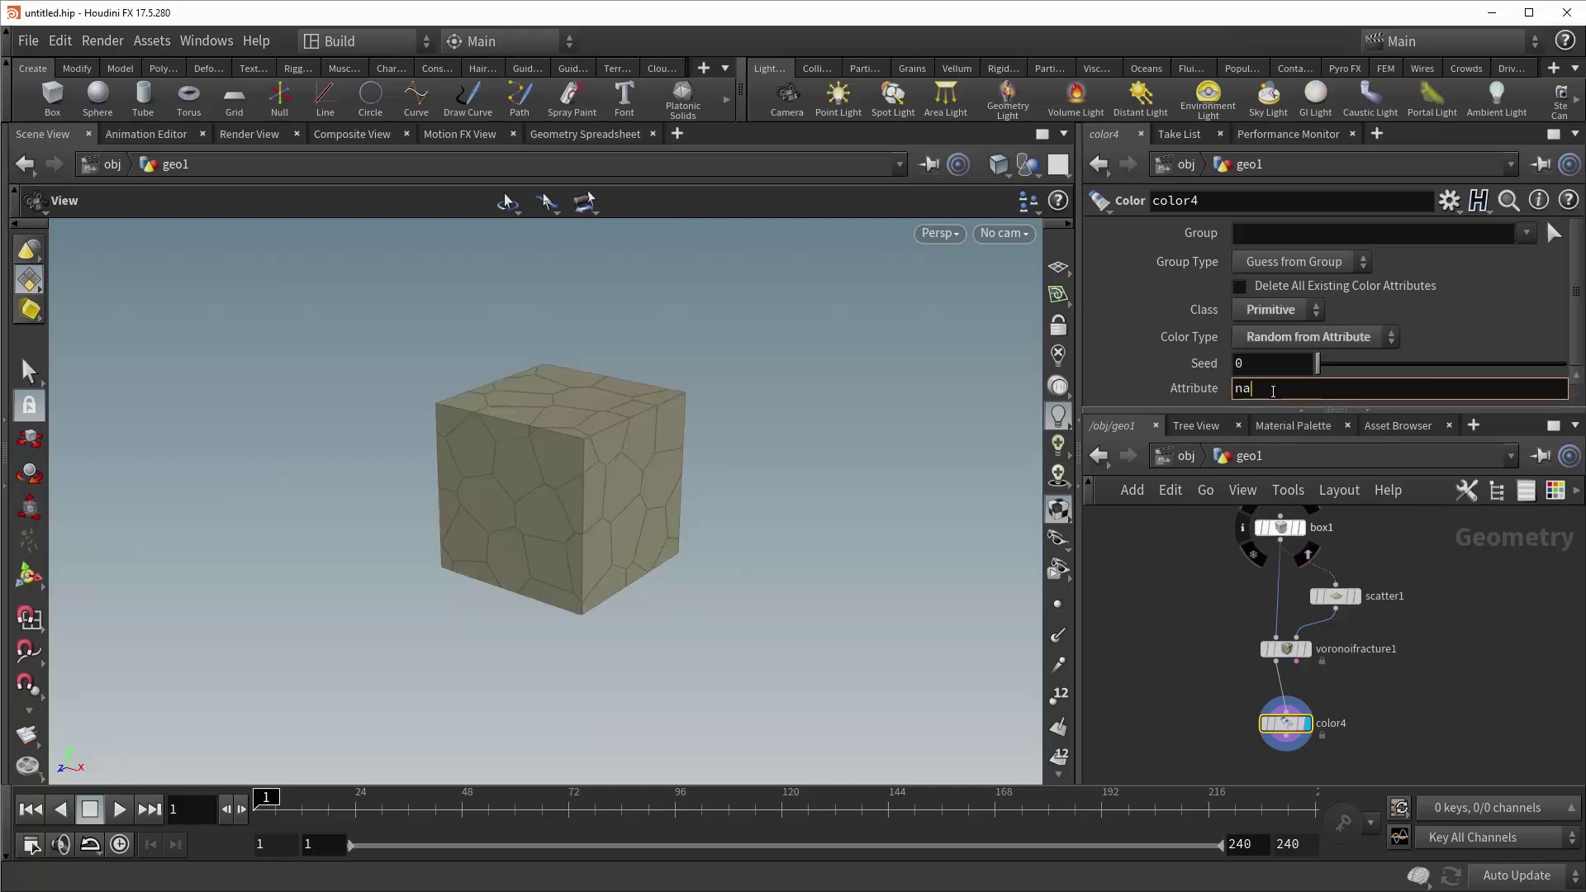
type("me")
key("Return")
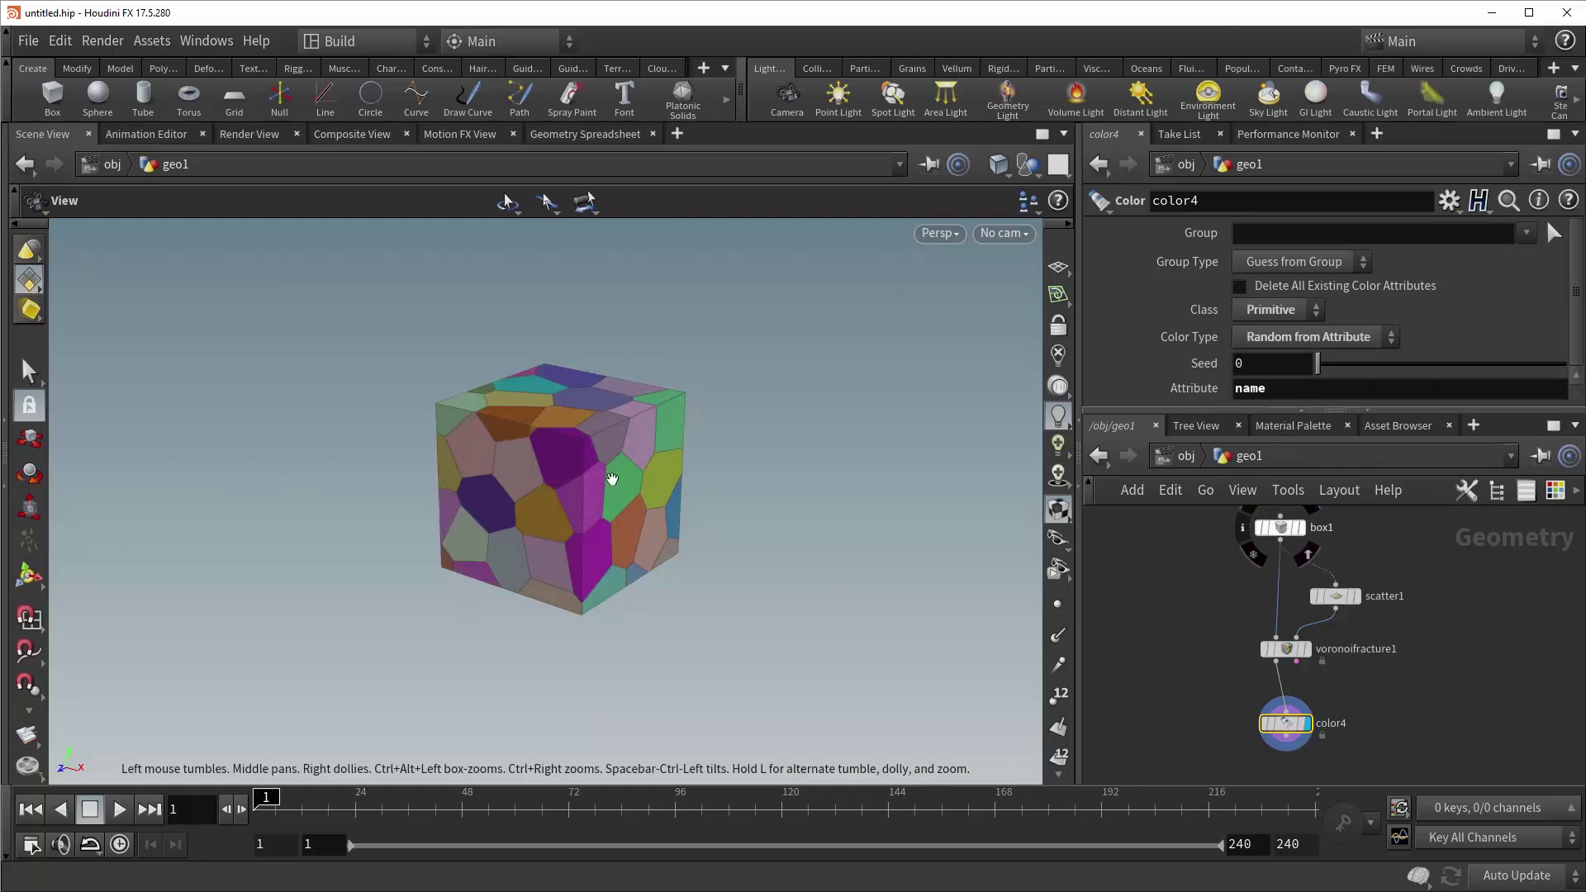
mouse_move(612, 480)
left_mouse_down()
mouse_move(590, 395)
mouse_move(476, 399)
mouse_move(572, 476)
mouse_move(496, 529)
mouse_move(495, 516)
mouse_move(573, 519)
mouse_move(337, 482)
mouse_move(305, 454)
mouse_move(333, 439)
mouse_move(637, 446)
mouse_move(570, 462)
mouse_move(654, 559)
mouse_move(627, 482)
left_mouse_up()
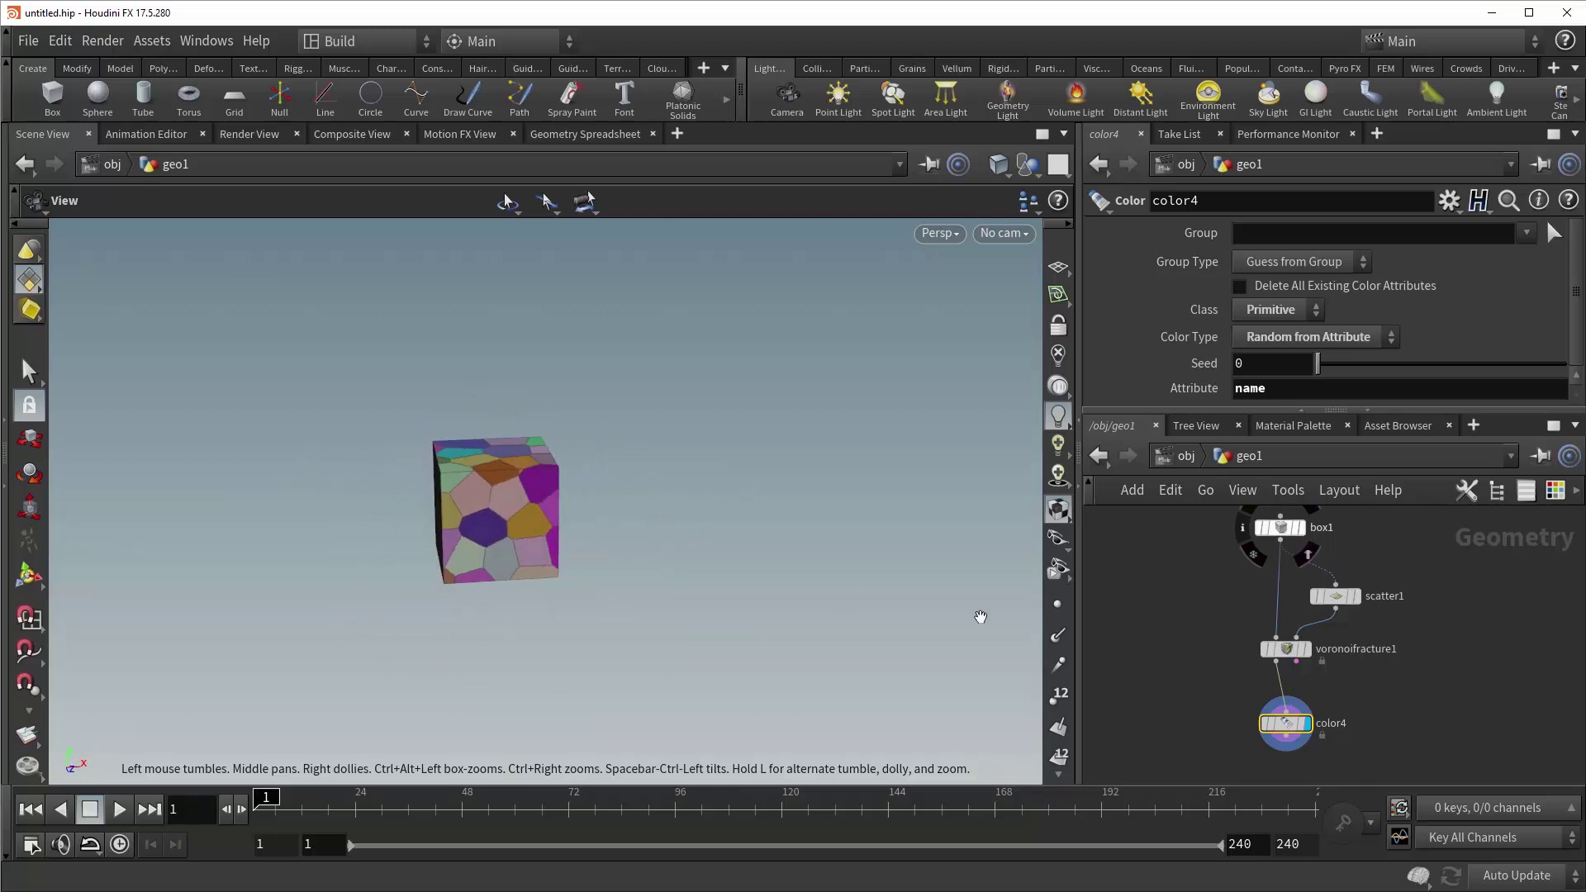